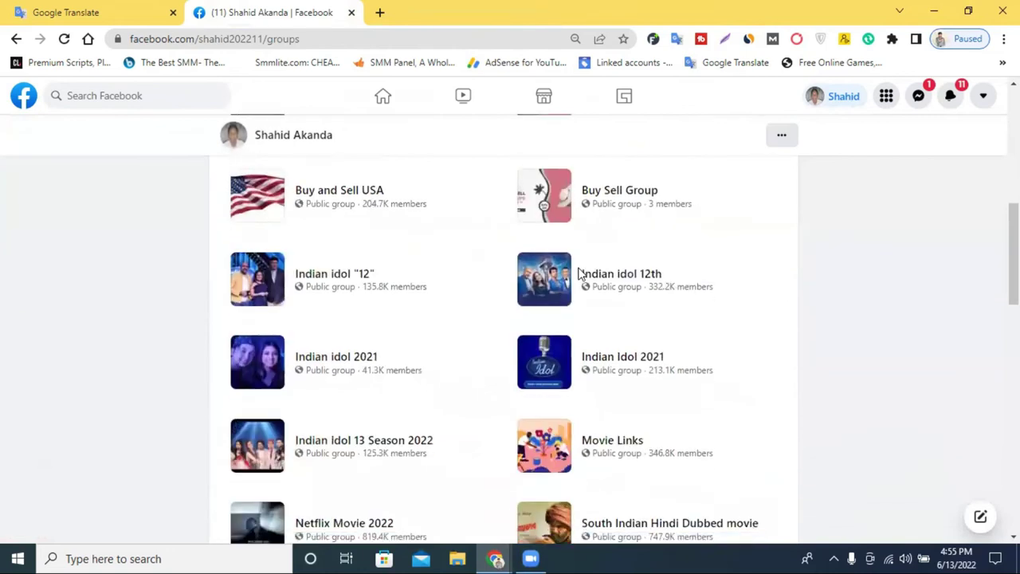
- Search the web for "google" in a new browser tab and open the Google homepage from the results
scroll(502, 255, "down", 3)
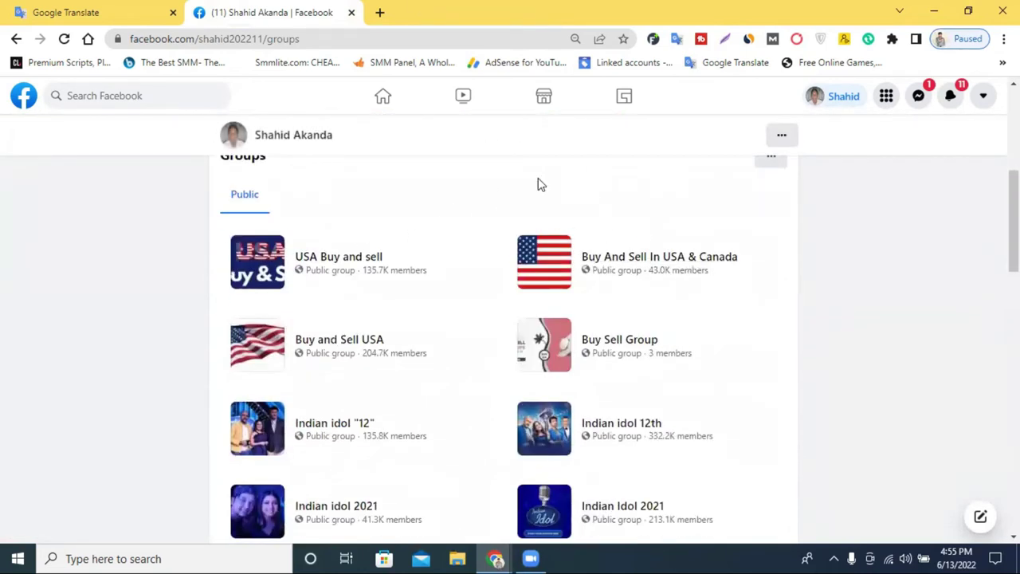
left_click(378, 14)
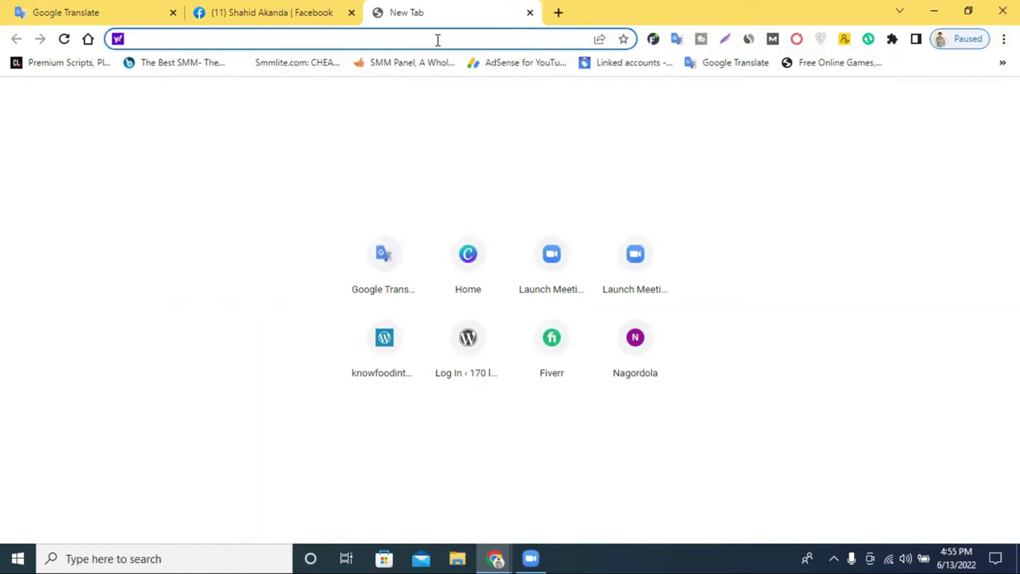
type("googl")
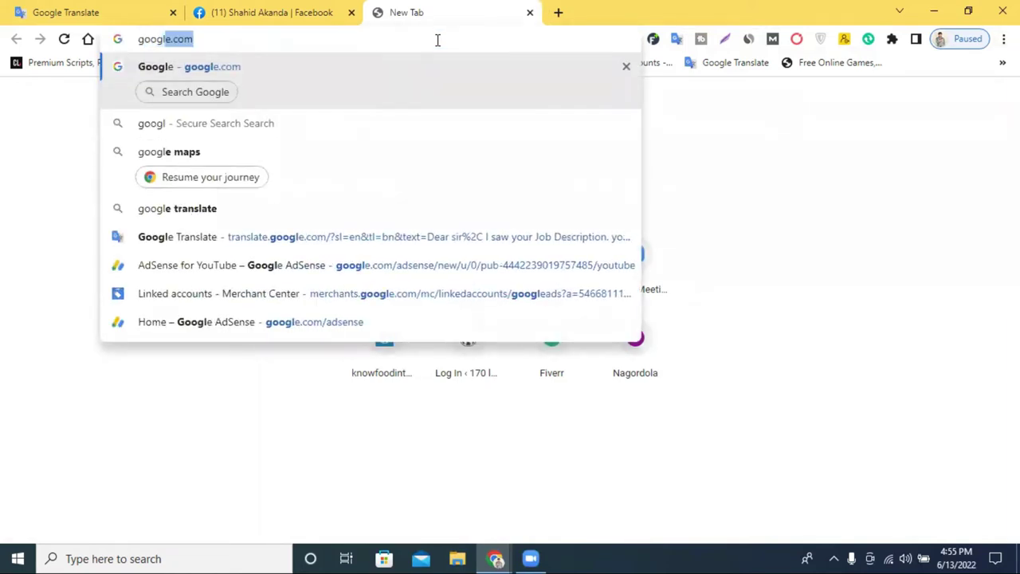
type("e")
key("Return")
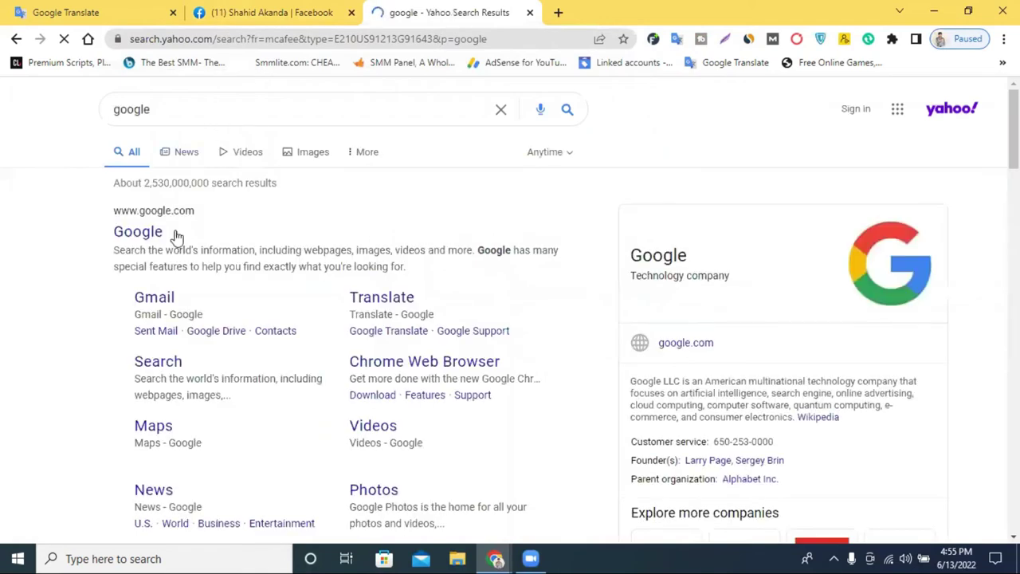
left_click(137, 232)
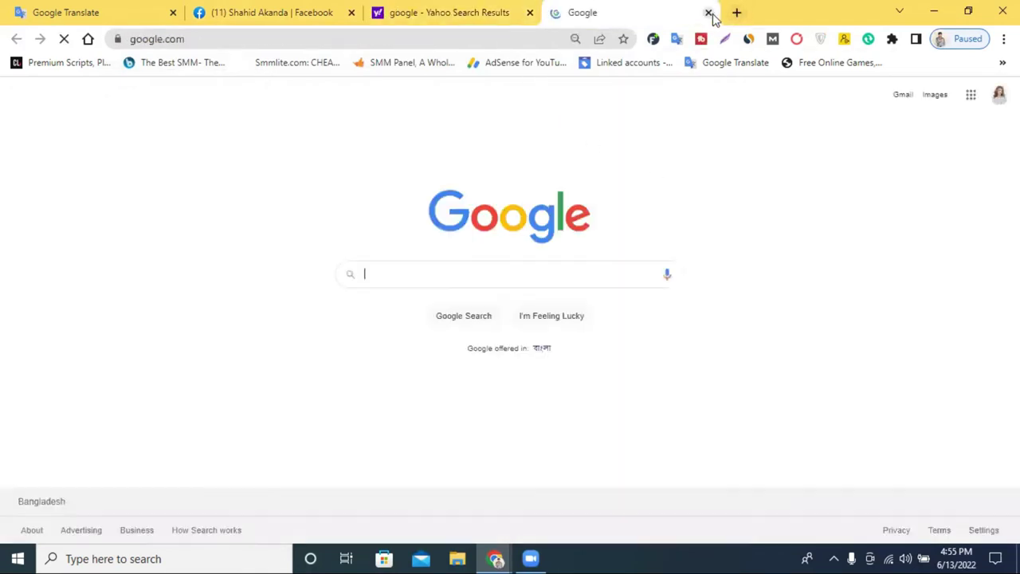
- Close the Yahoo search results and open Google Drive from the Google homepage
left_click(531, 12)
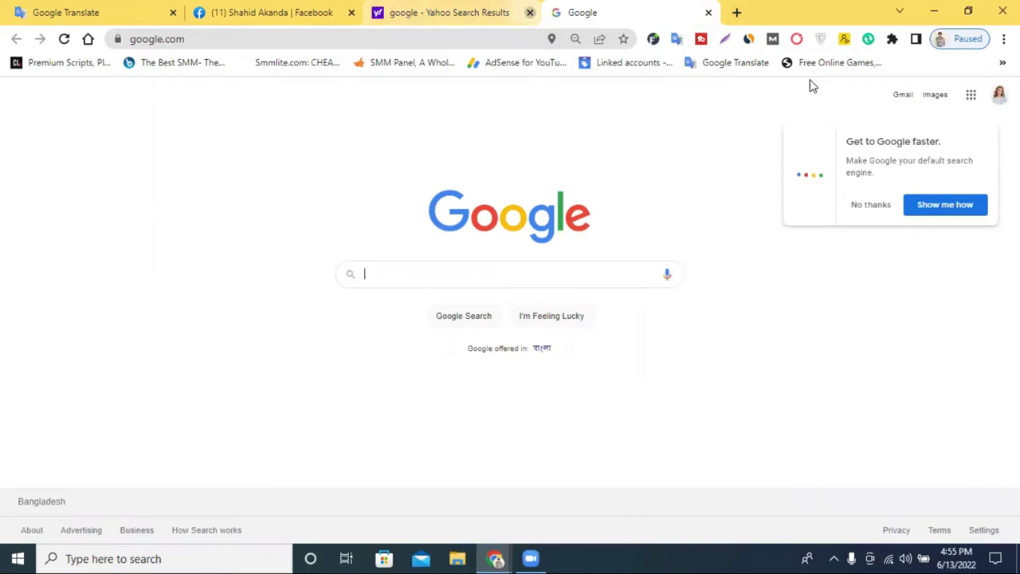
left_click(971, 96)
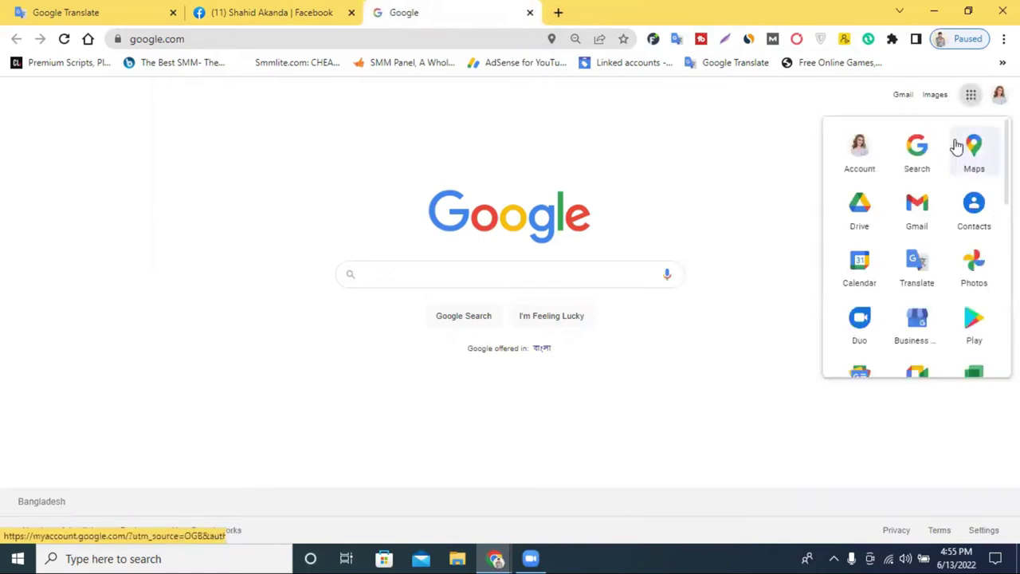
left_click(859, 209)
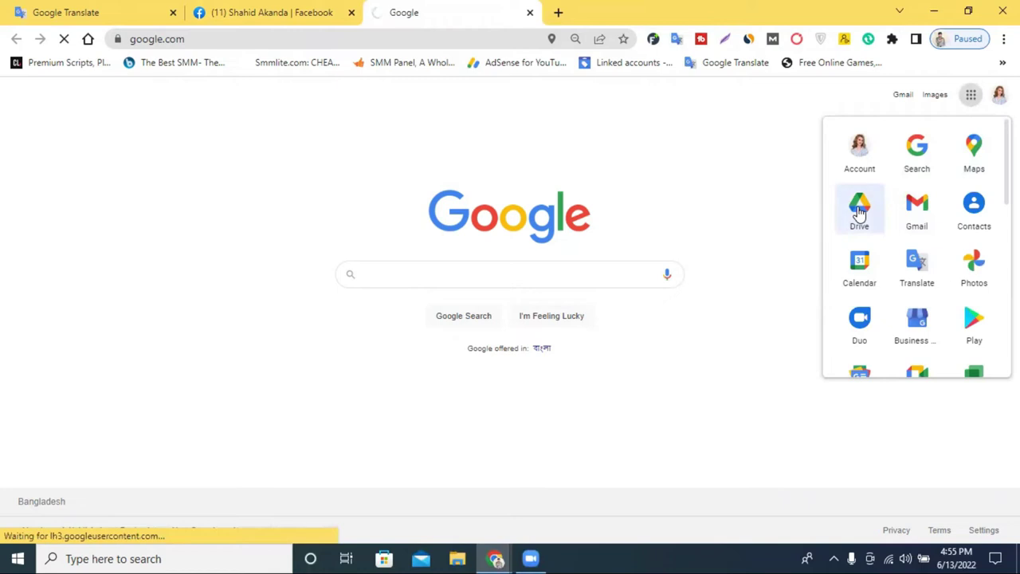
- Open the Facebook home feed in its own tab, place it before the profile's groups tab, and close the blank tab
left_click(247, 11)
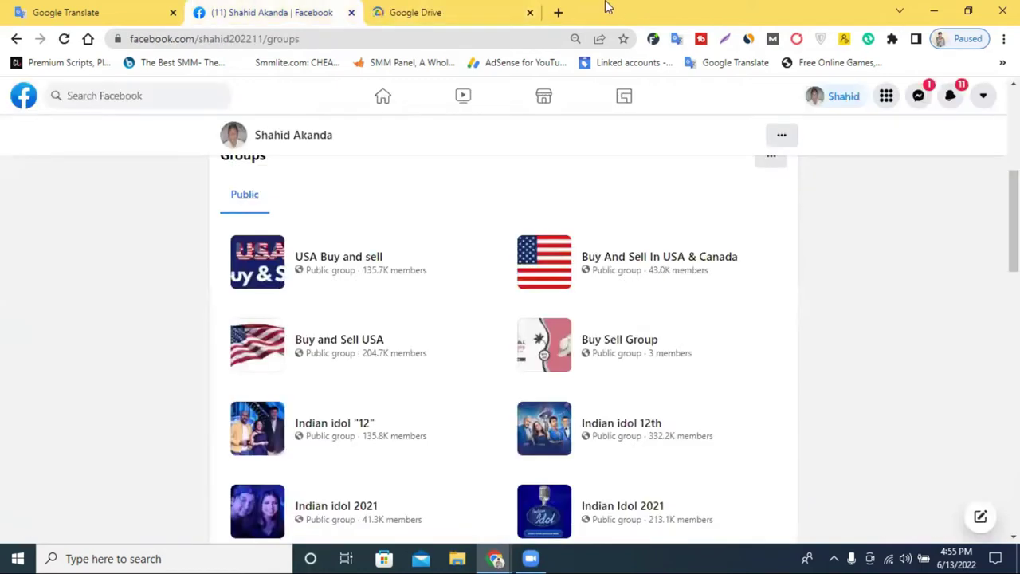
left_click(560, 14)
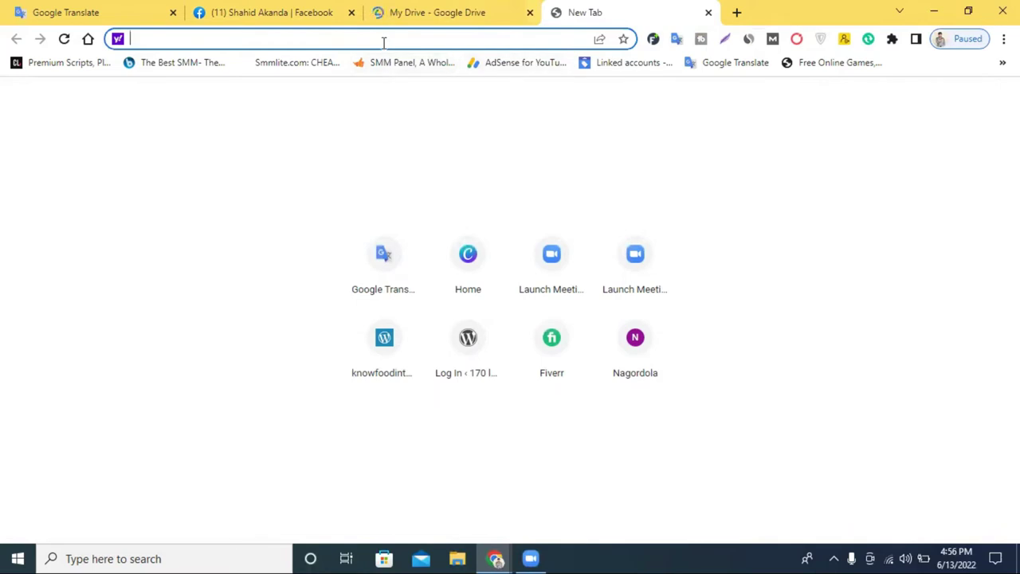
left_click(284, 10)
right_click(382, 102)
left_click(423, 110)
left_click_drag(415, 12, 246, 17)
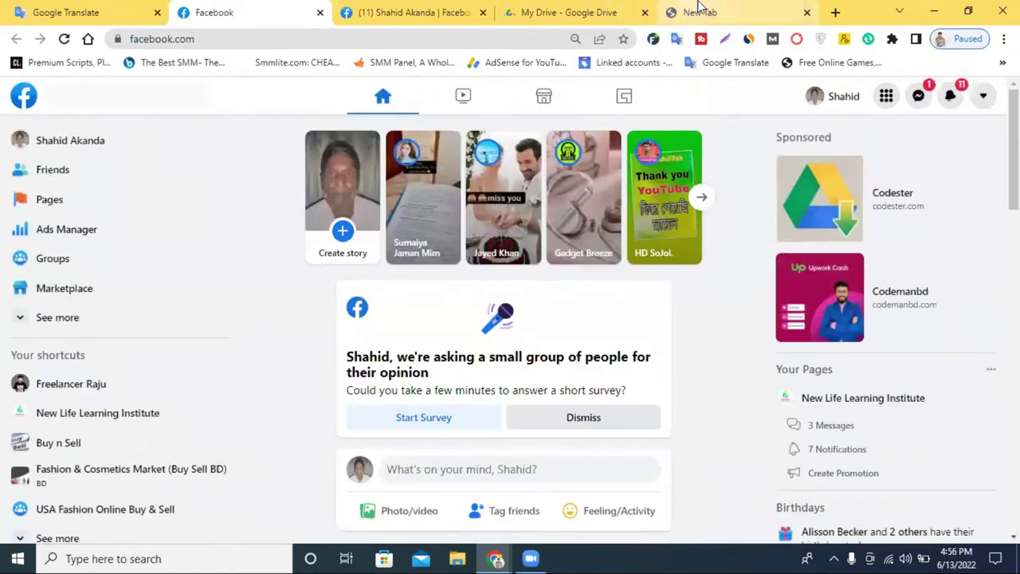
left_click(708, 11)
left_click(597, 9)
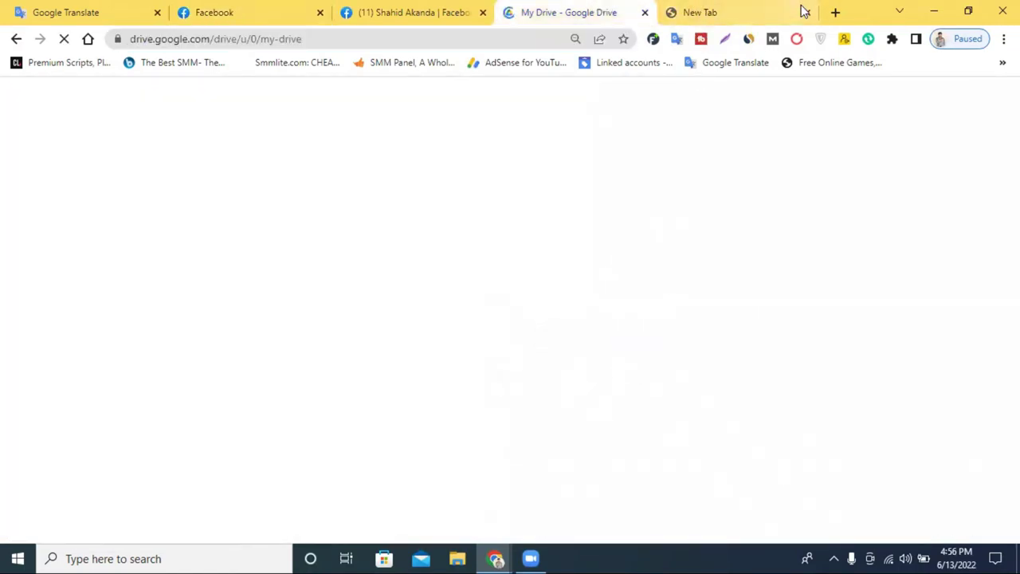
left_click(806, 12)
- Open the managed New Life Learning Institute page from the Facebook home feed
left_click(283, 9)
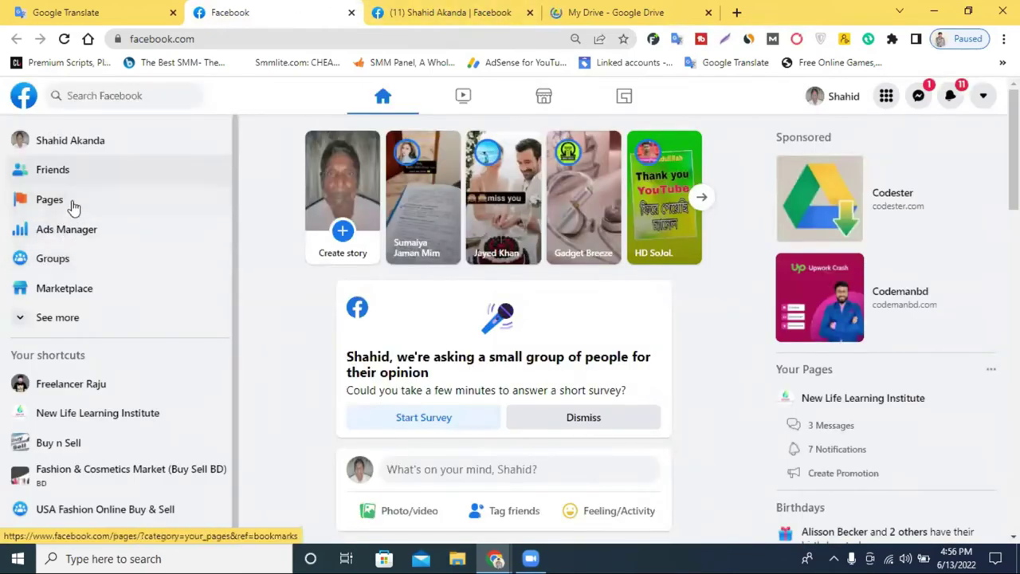
left_click(74, 209)
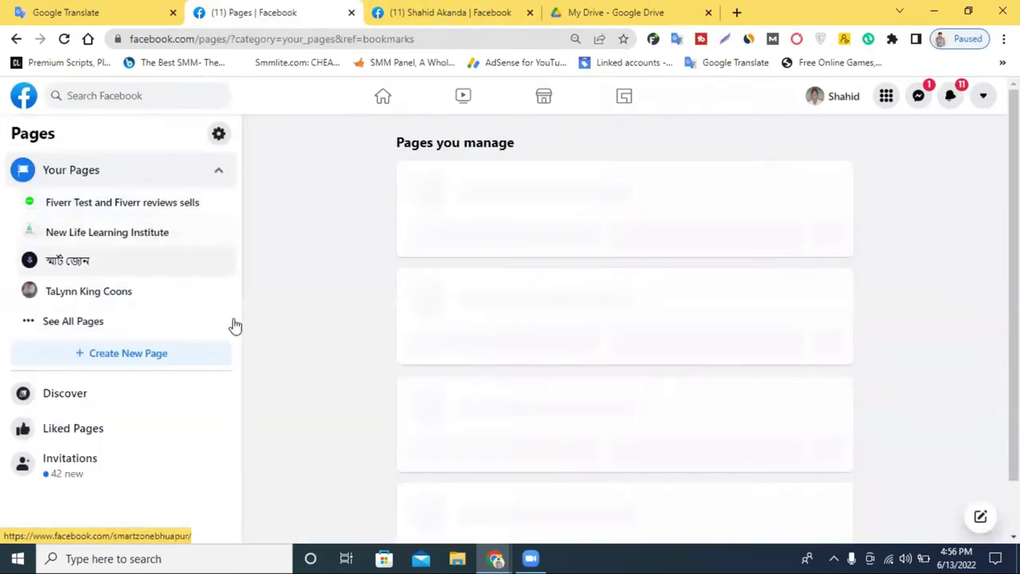
left_click(129, 235)
- Create a blank Google Docs document in My Drive
left_click(585, 9)
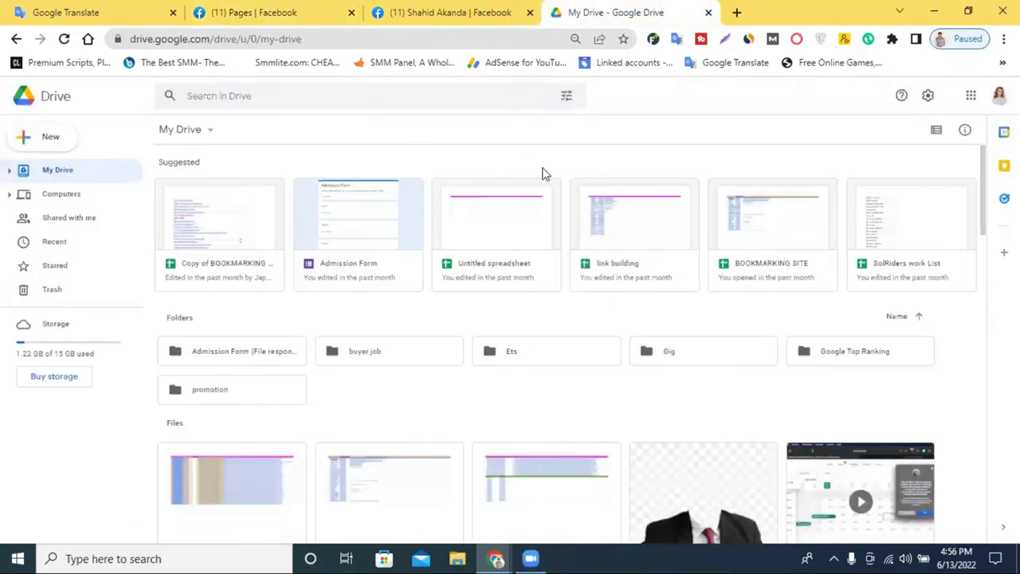
left_click(34, 141)
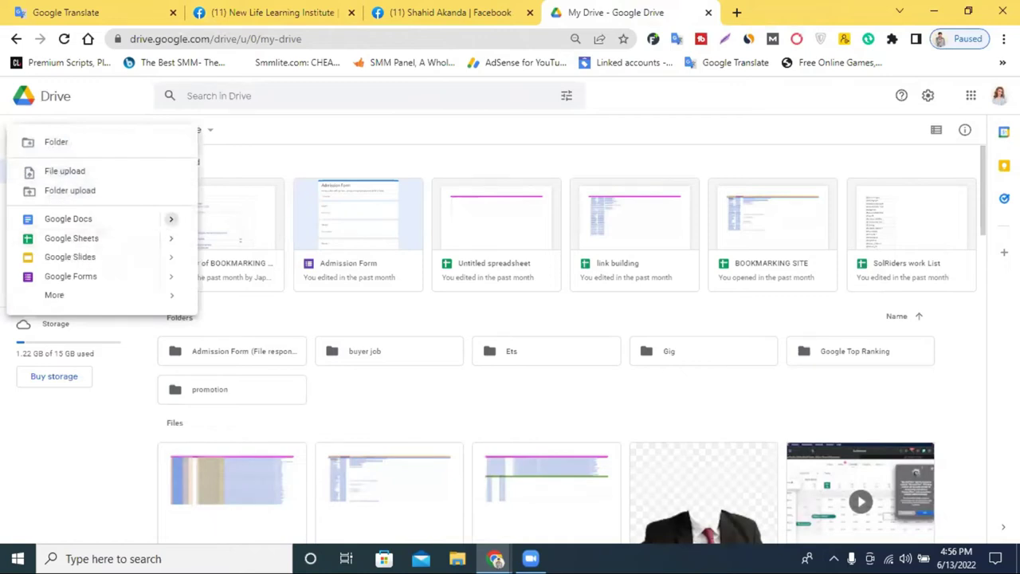
left_click(971, 96)
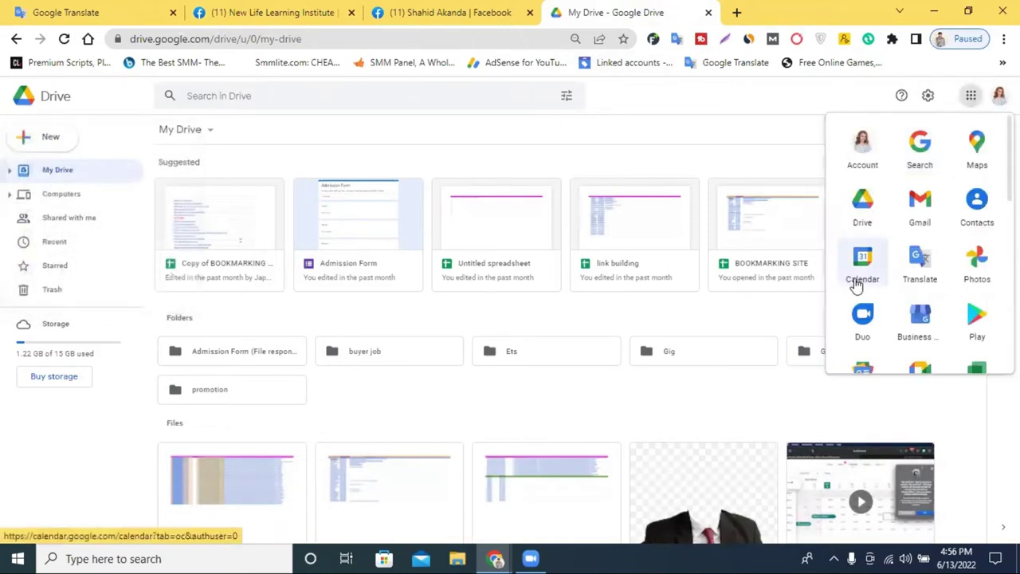
left_click(43, 144)
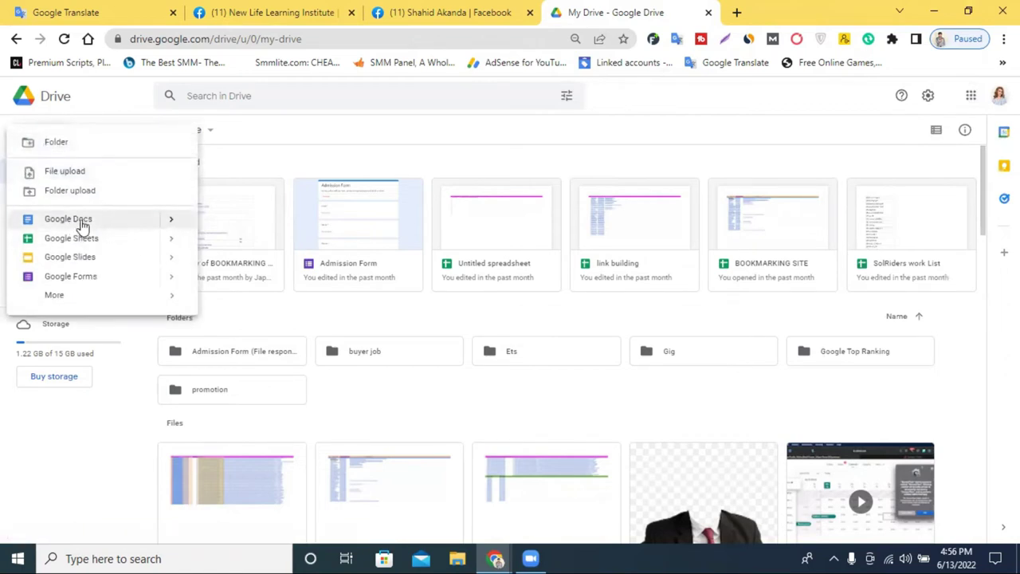
left_click(94, 220)
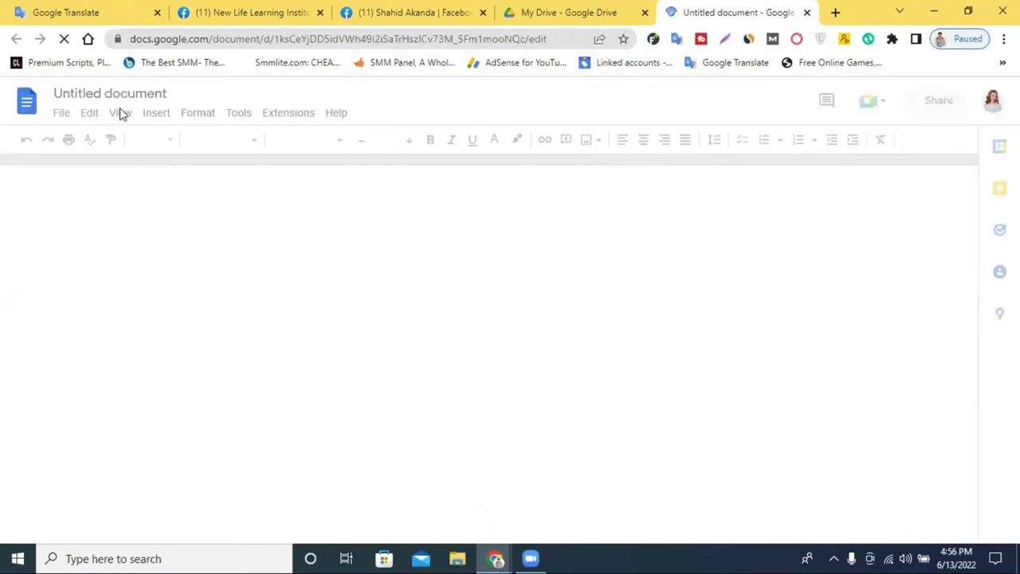
- Find the YouTube monetization course poster from 3 December 2021 among the New Life Learning Institute posts and open the photo
left_click(235, 9)
scroll(549, 253, "down", 5)
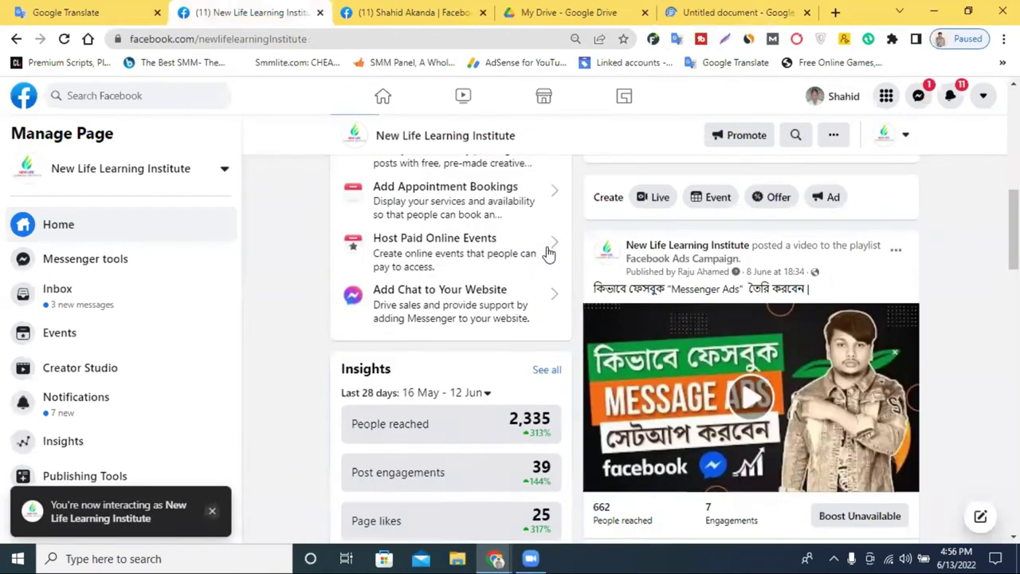
scroll(754, 280, "down", 4)
scroll(754, 285, "down", 8)
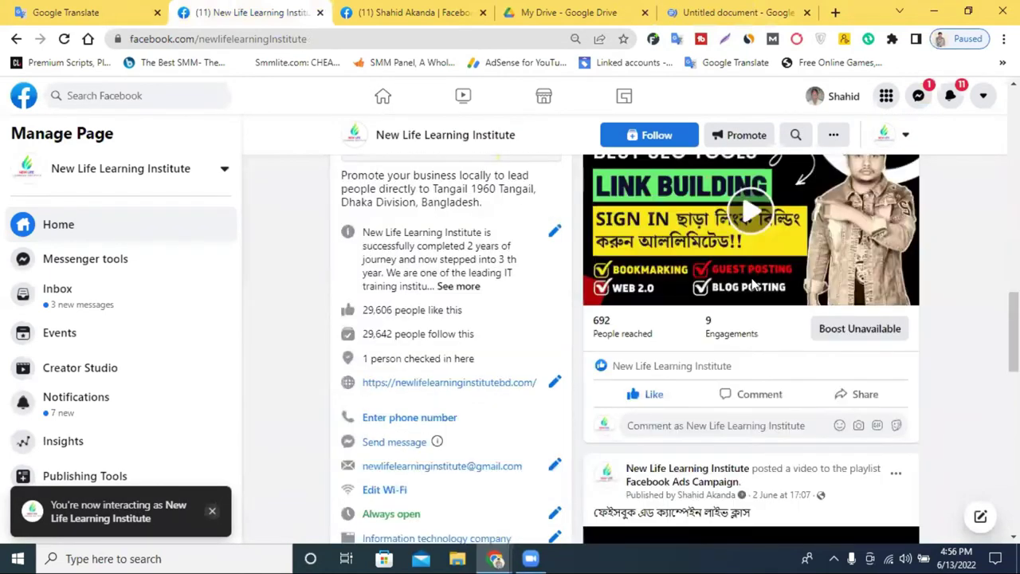
scroll(754, 288, "down", 5)
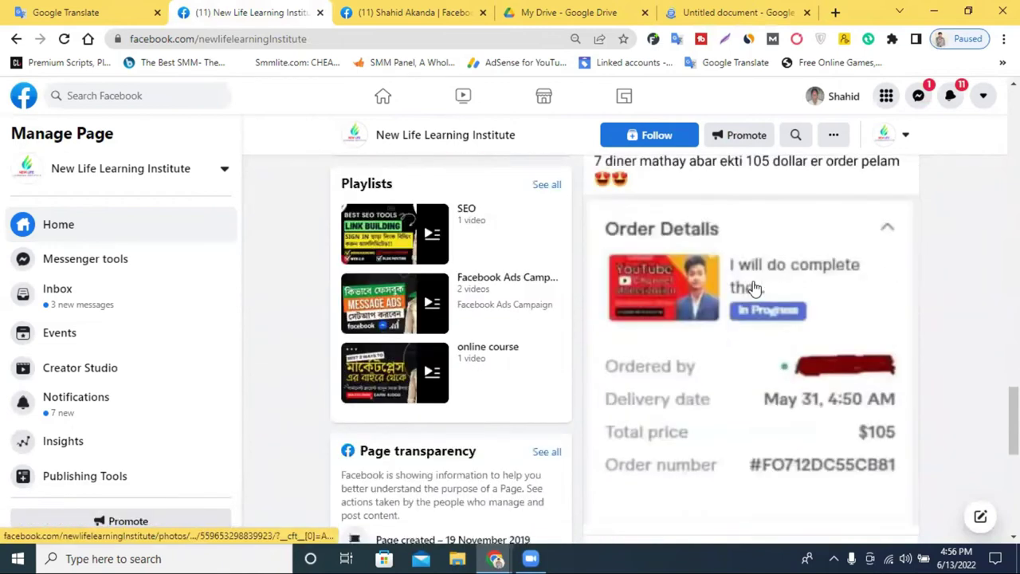
scroll(755, 289, "down", 5)
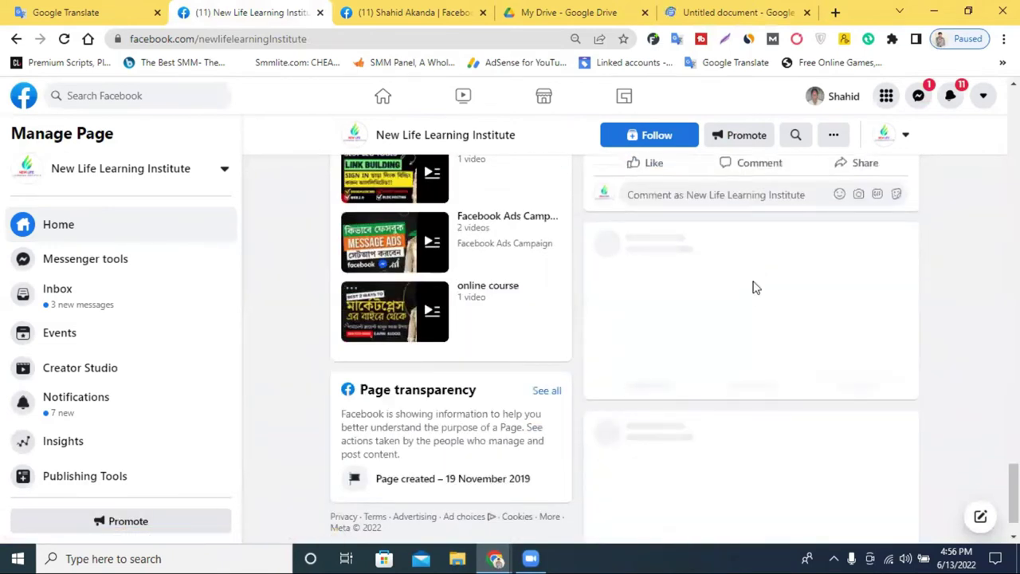
scroll(755, 285, "down", 10)
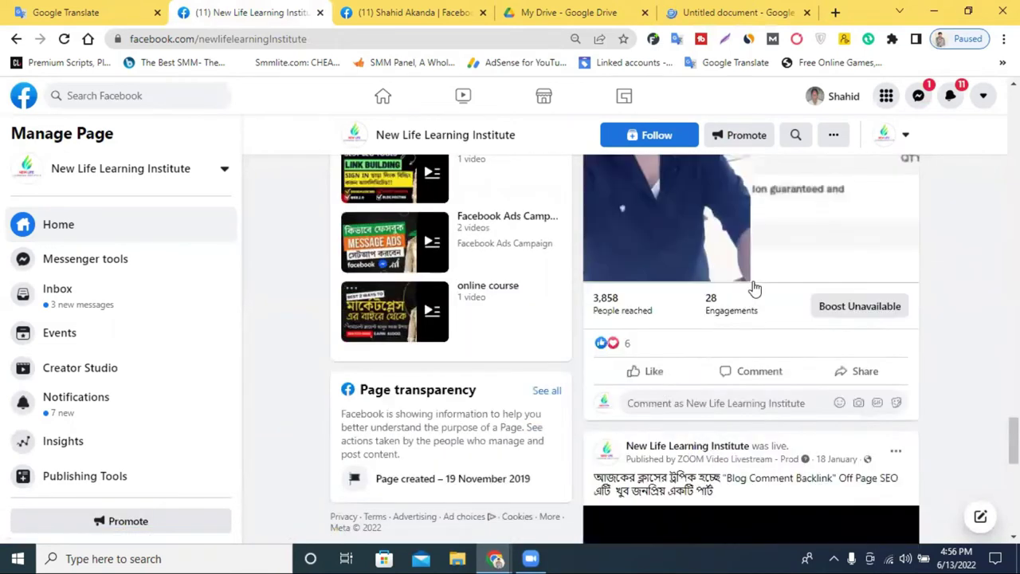
scroll(755, 286, "down", 2)
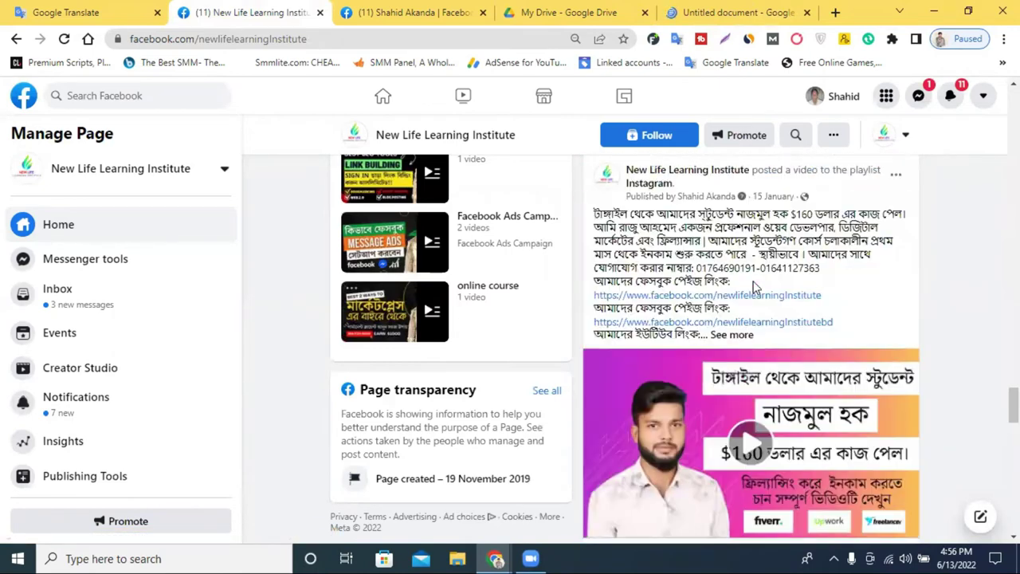
scroll(754, 287, "down", 5)
scroll(754, 283, "down", 15)
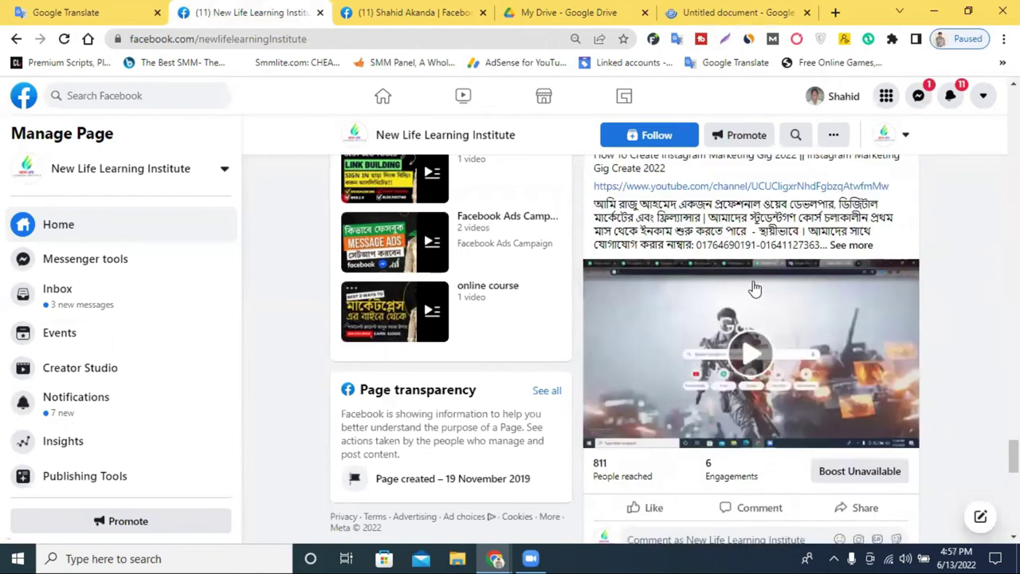
scroll(755, 287, "up", 5)
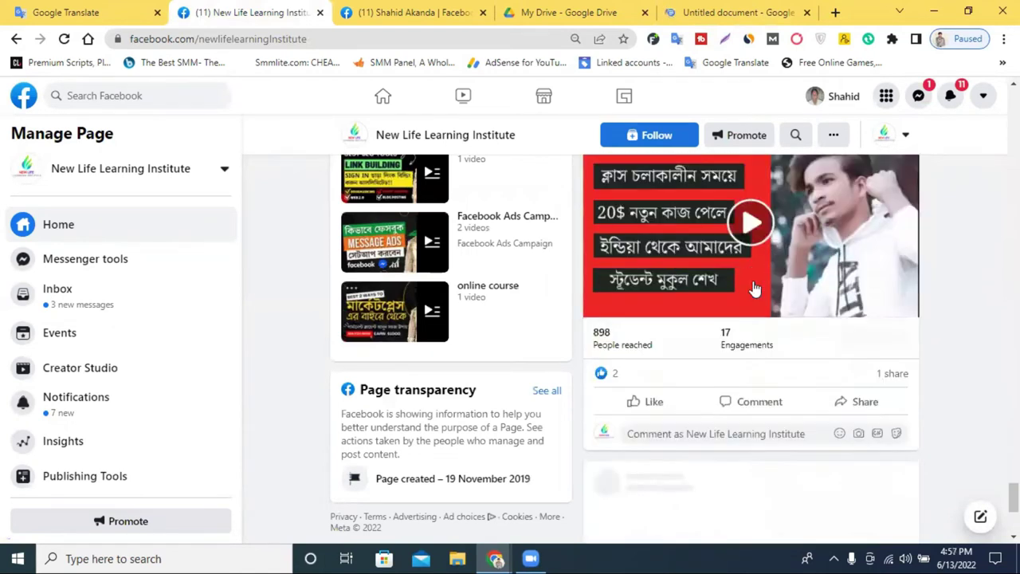
scroll(754, 286, "down", 5)
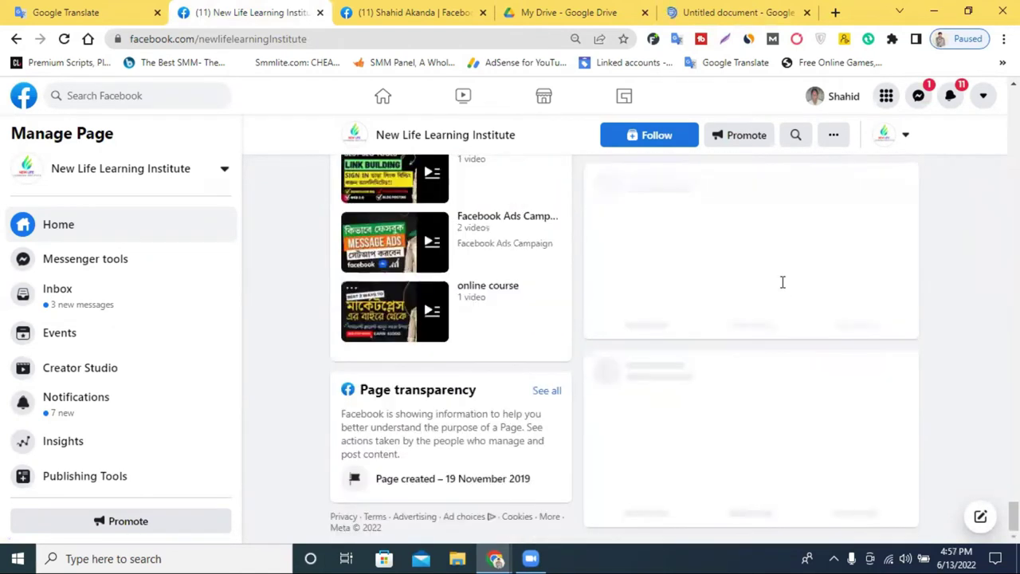
scroll(782, 285, "down", 10)
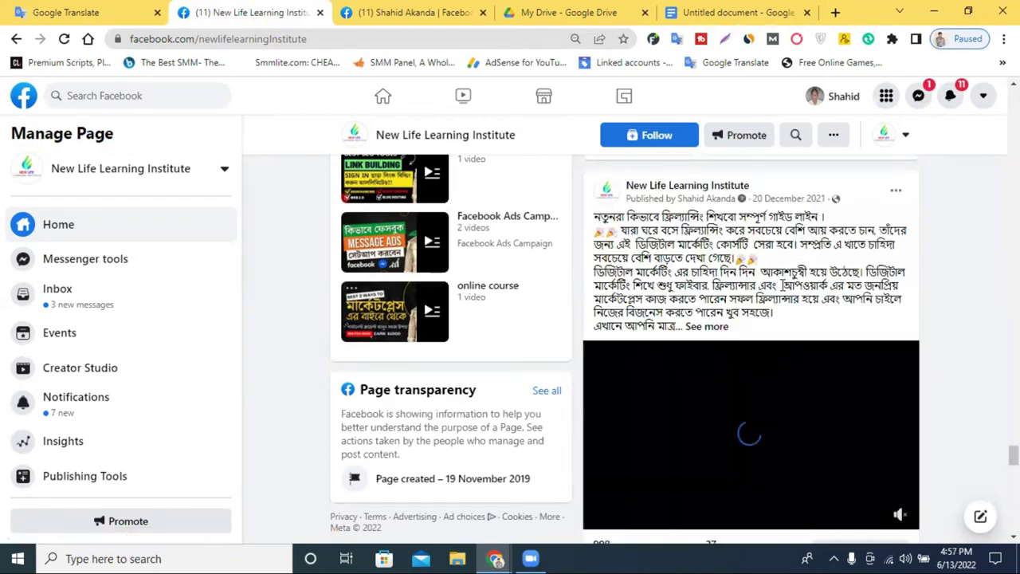
scroll(783, 287, "down", 6)
scroll(783, 291, "up", 2)
left_click(729, 393)
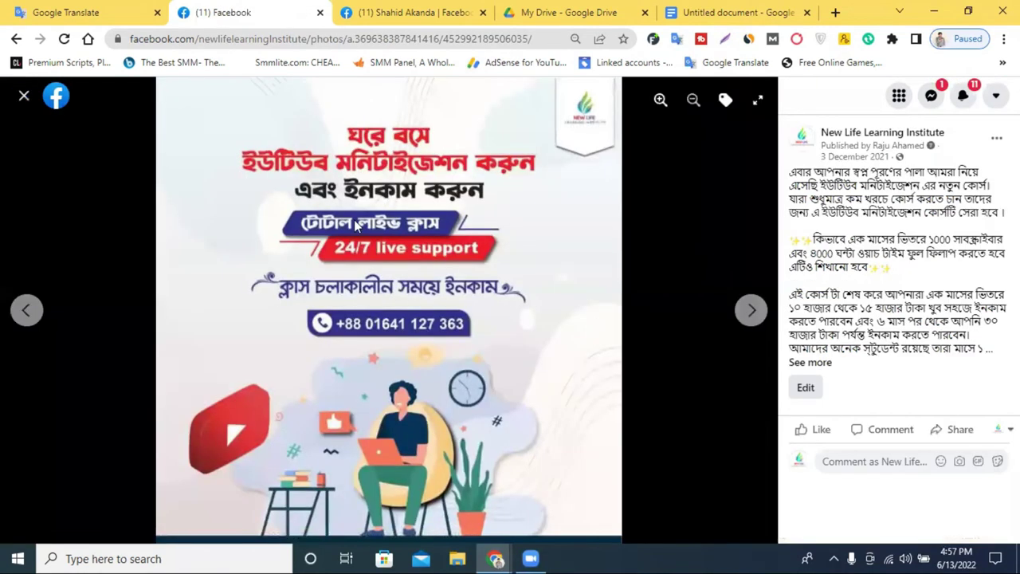
- Save the YouTube monetization course poster image to the computer under its suggested file name
right_click(357, 223)
left_click(412, 252)
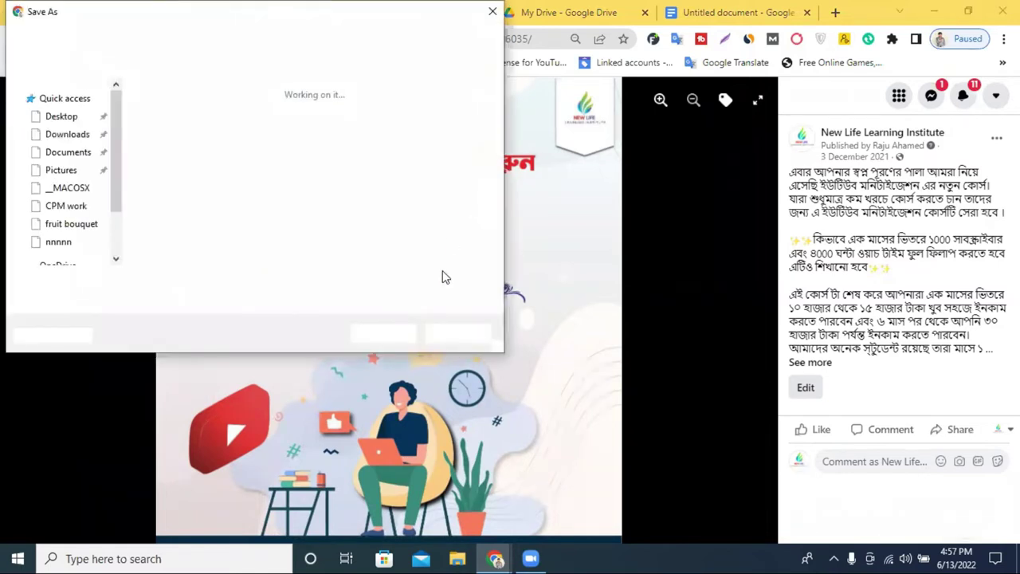
left_click(370, 338)
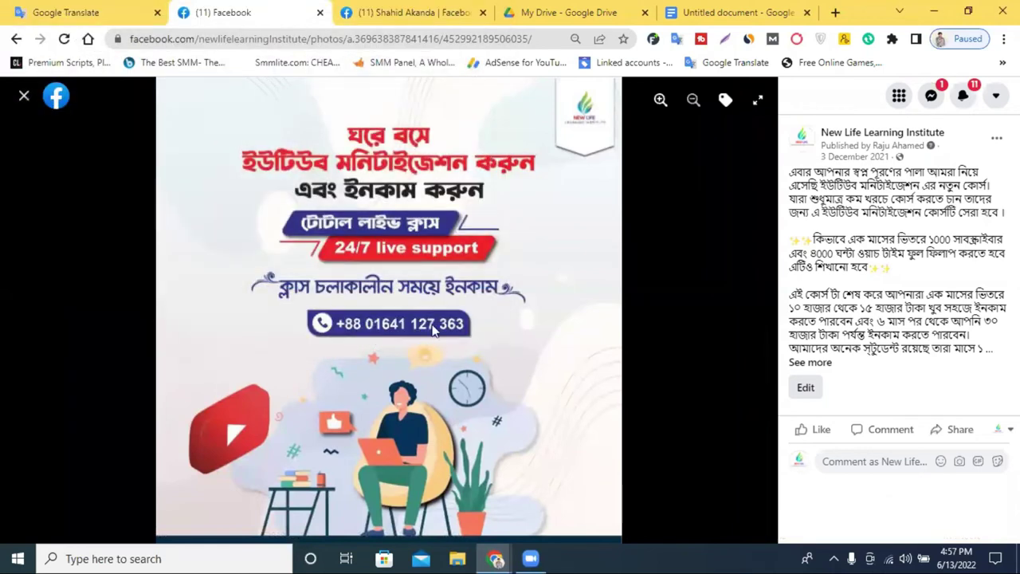
- Expand the poster's full Bengali caption, copy its text, and paste it into the untitled Google Docs document
left_click(810, 363)
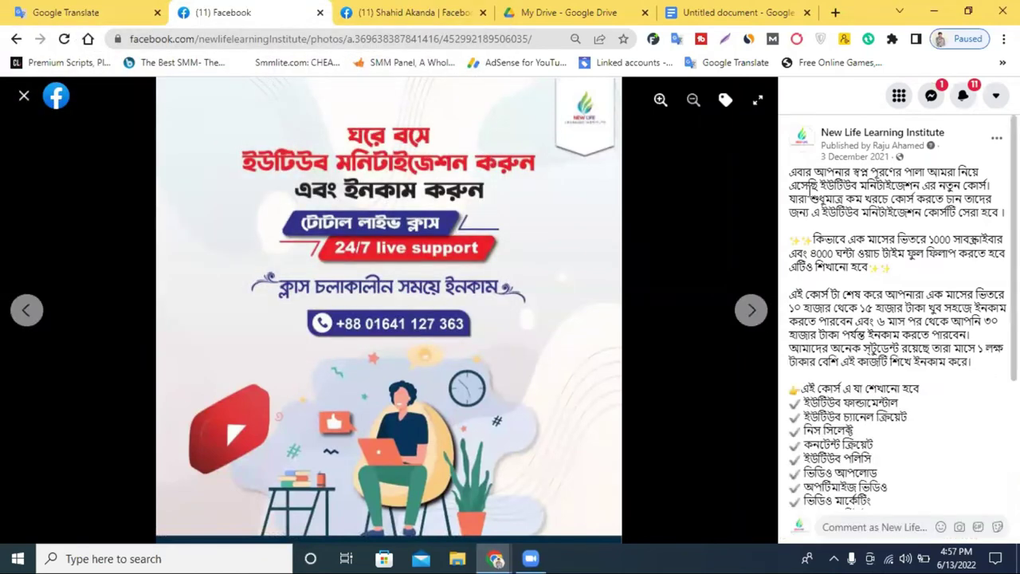
left_click_drag(789, 171, 958, 388)
left_click(717, 12)
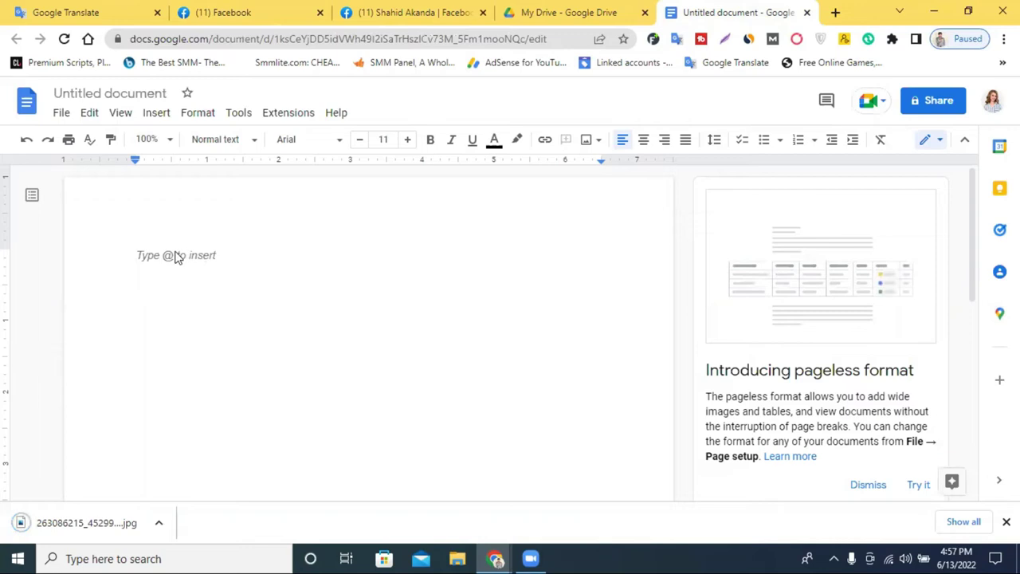
key("ctrl+v")
scroll(303, 299, "up", 15)
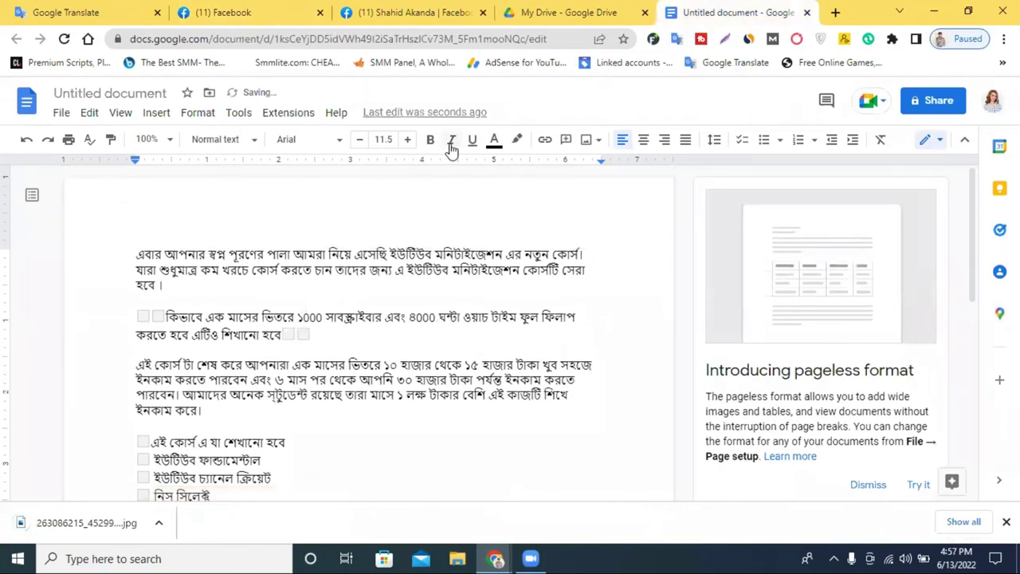
- Dismiss the pageless format introduction and look through the pasted caption from start to end
left_click(871, 487)
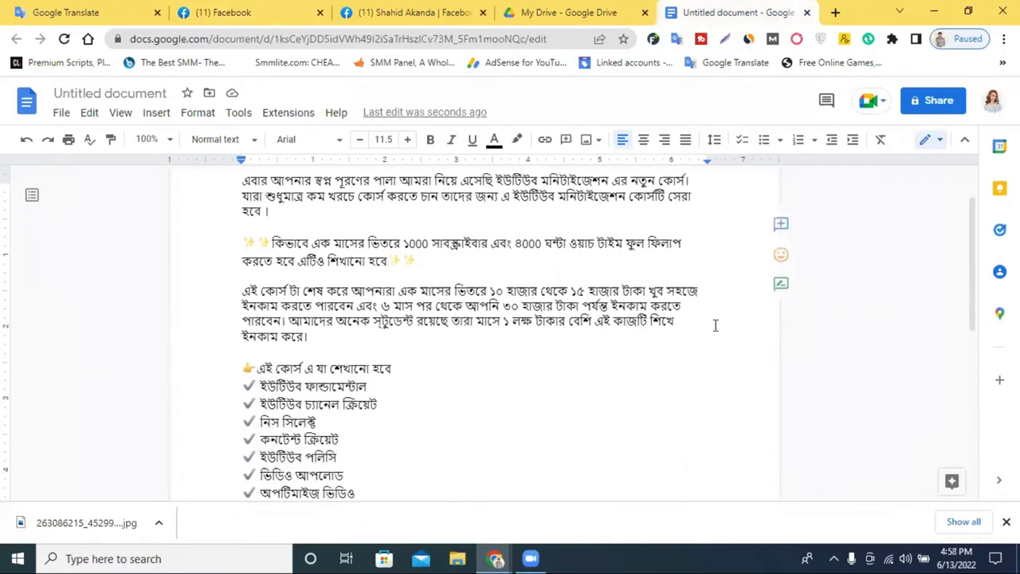
scroll(549, 382, "down", 4)
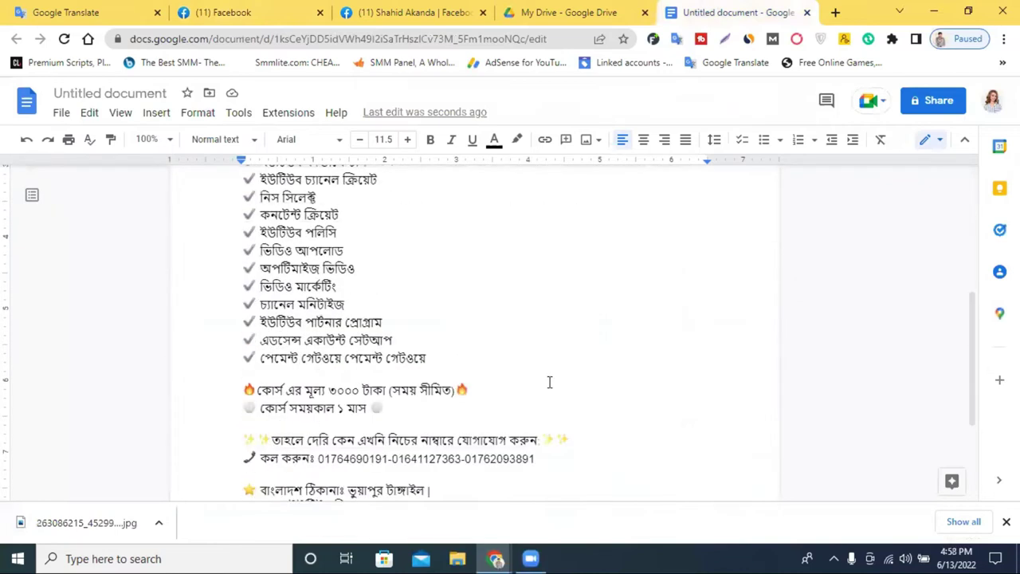
scroll(614, 330, "up", 4)
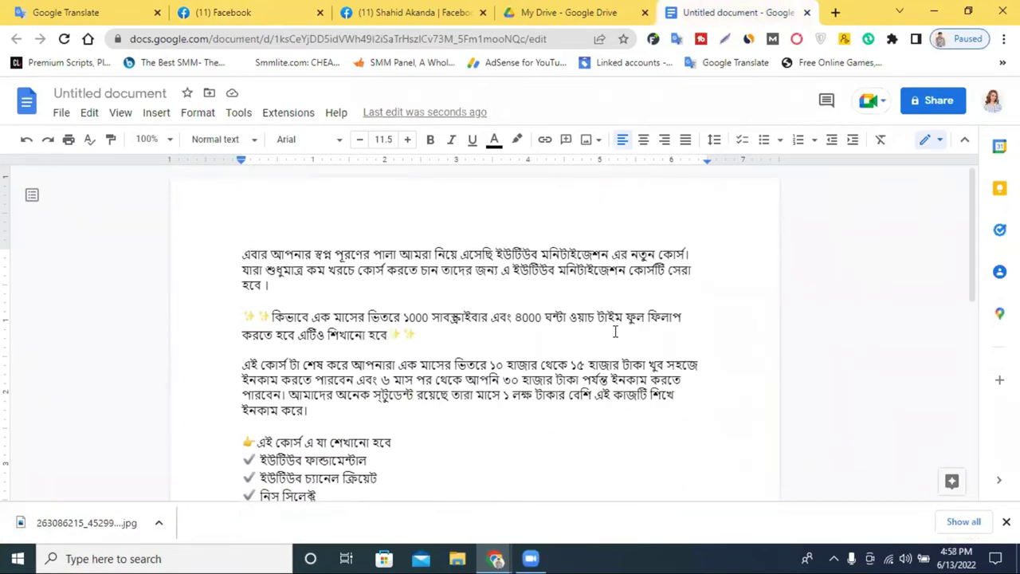
- Search the web for aliexpress in a new browser tab and open the AliExpress site
left_click(835, 12)
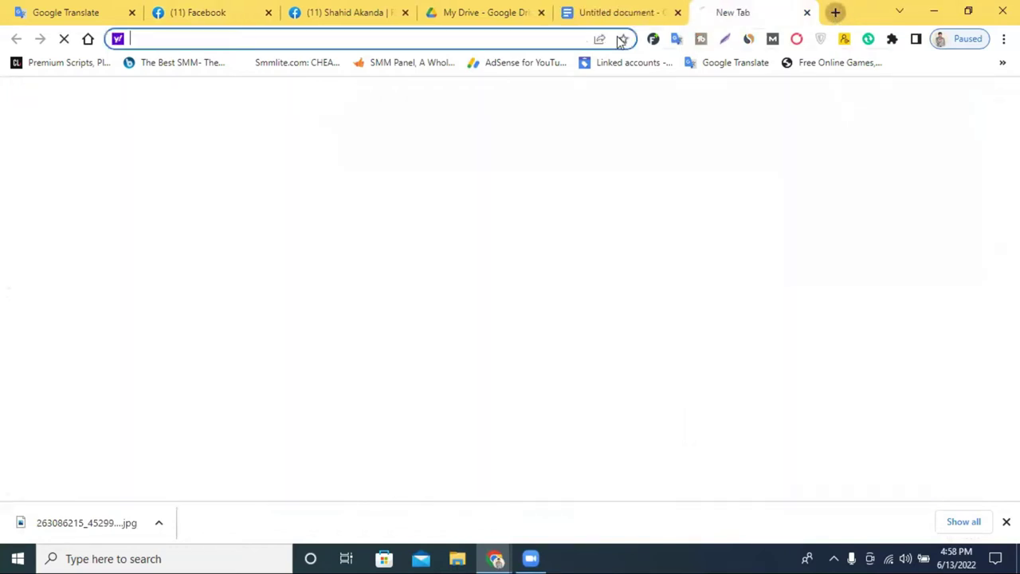
type("ali")
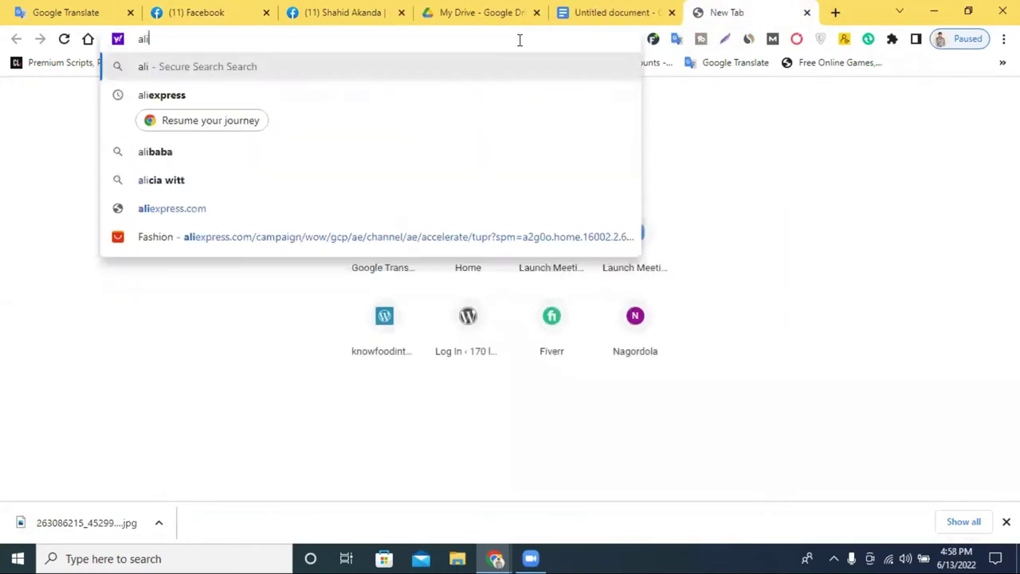
left_click(367, 106)
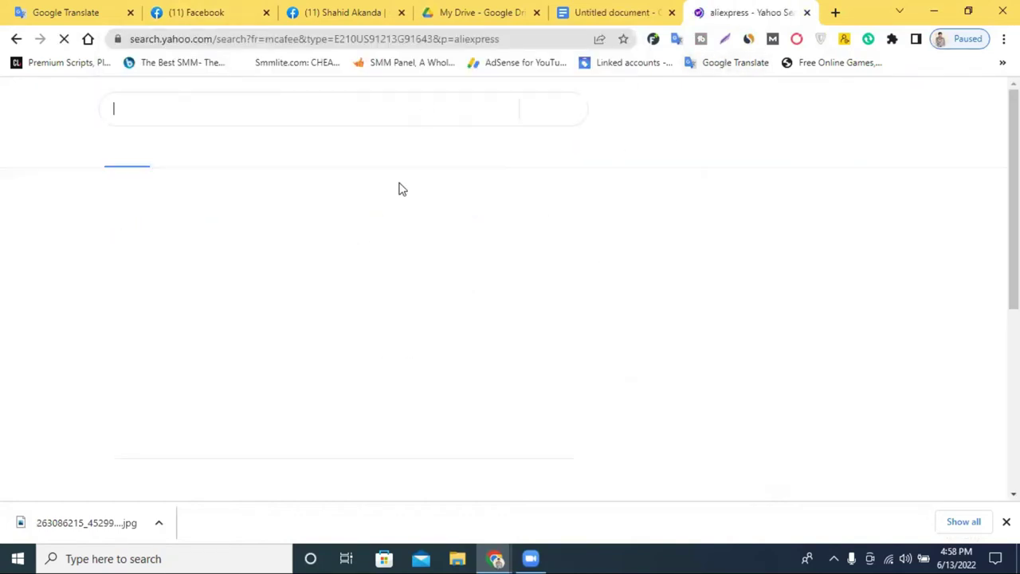
left_click(555, 257)
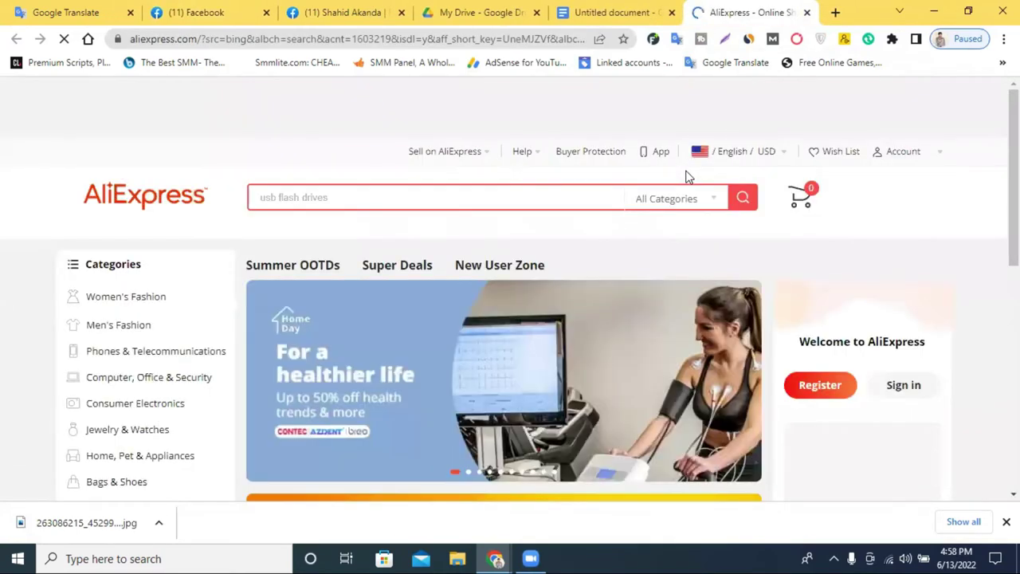
- Open the 18K white gold ring listing from the new-user Hot Picks For You and close the campaign page
scroll(684, 195, "down", 3)
left_click(398, 368)
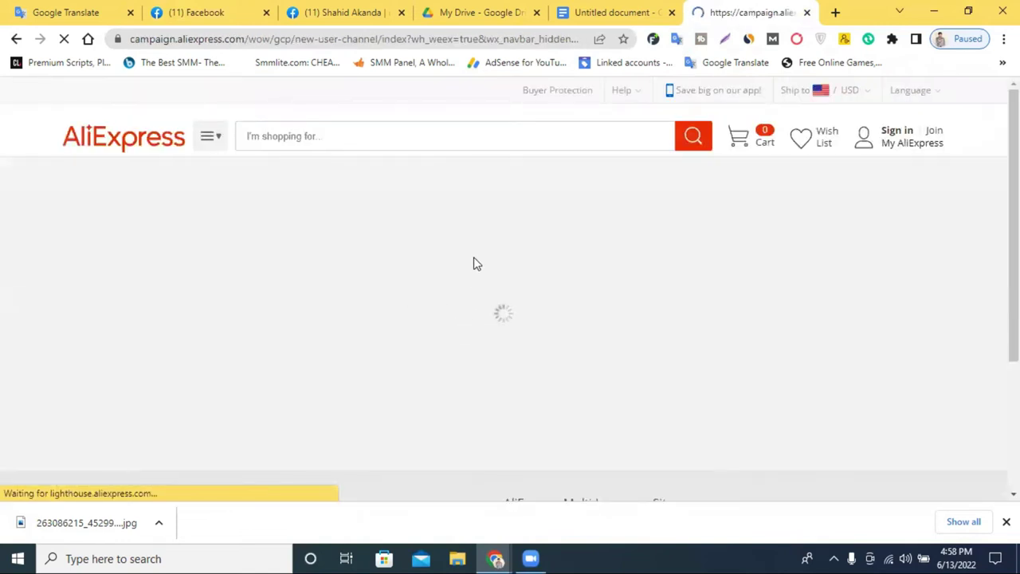
scroll(474, 264, "down", 3)
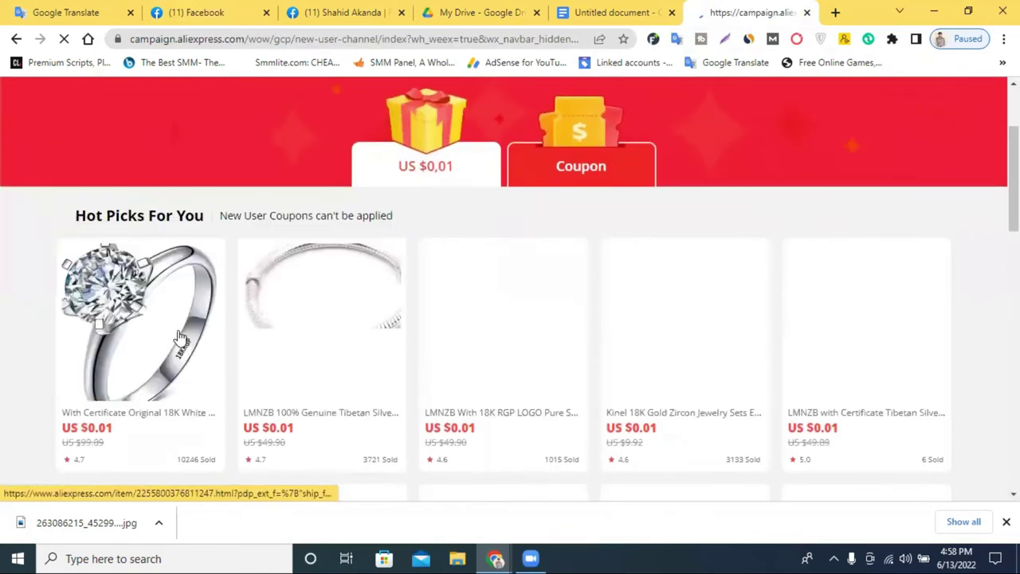
scroll(135, 347, "down", 1)
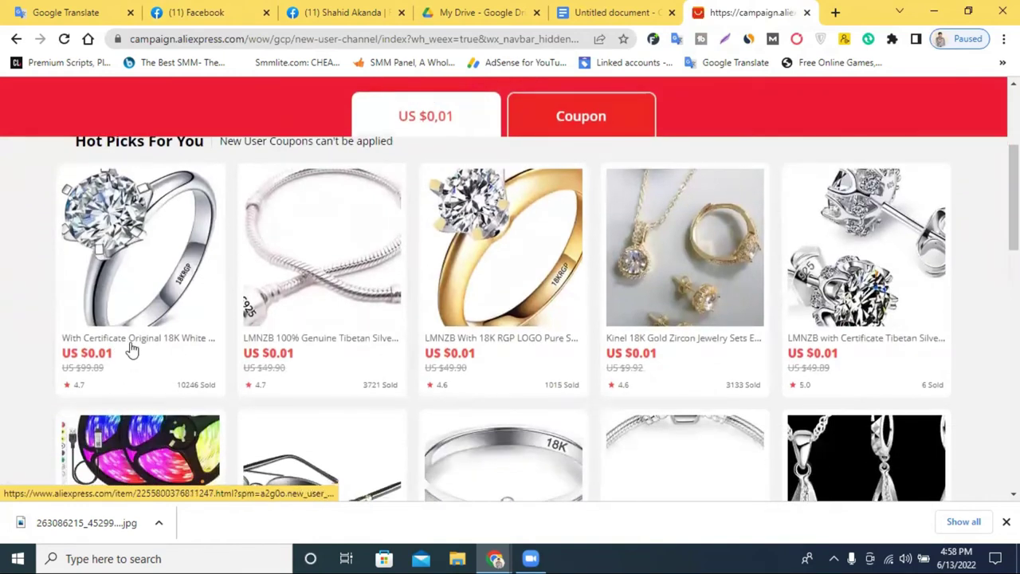
left_click(132, 349)
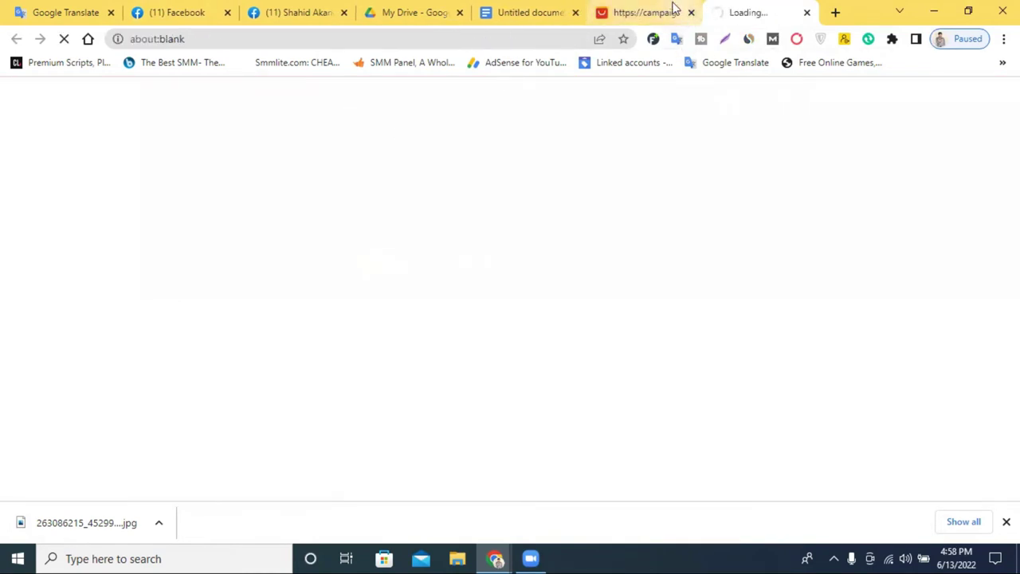
left_click(673, 8)
left_click(691, 13)
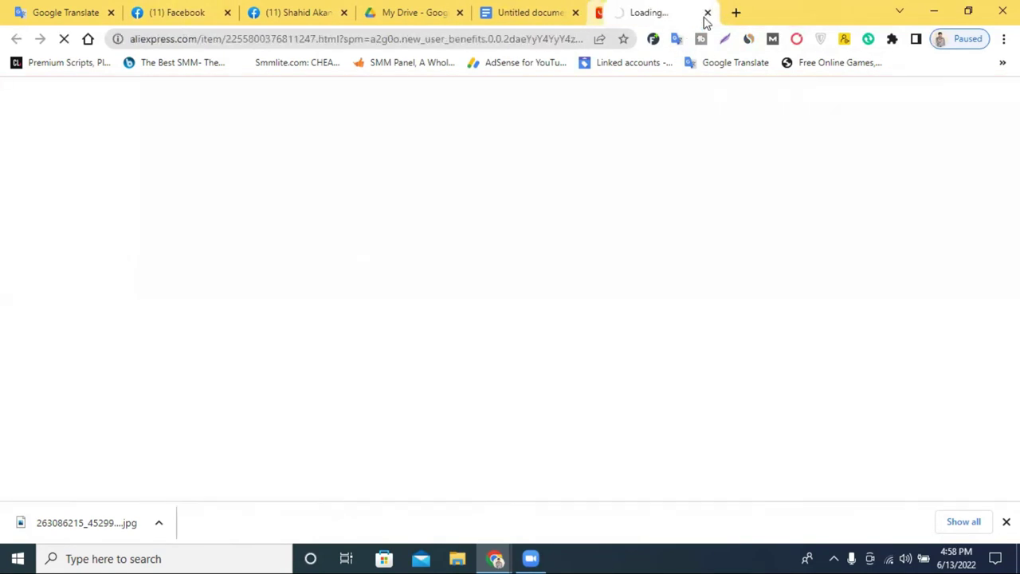
- Copy the AliExpress ring's page address and paste it on a new line above the caption in the untitled Google Docs document
left_click(245, 38)
right_click(250, 40)
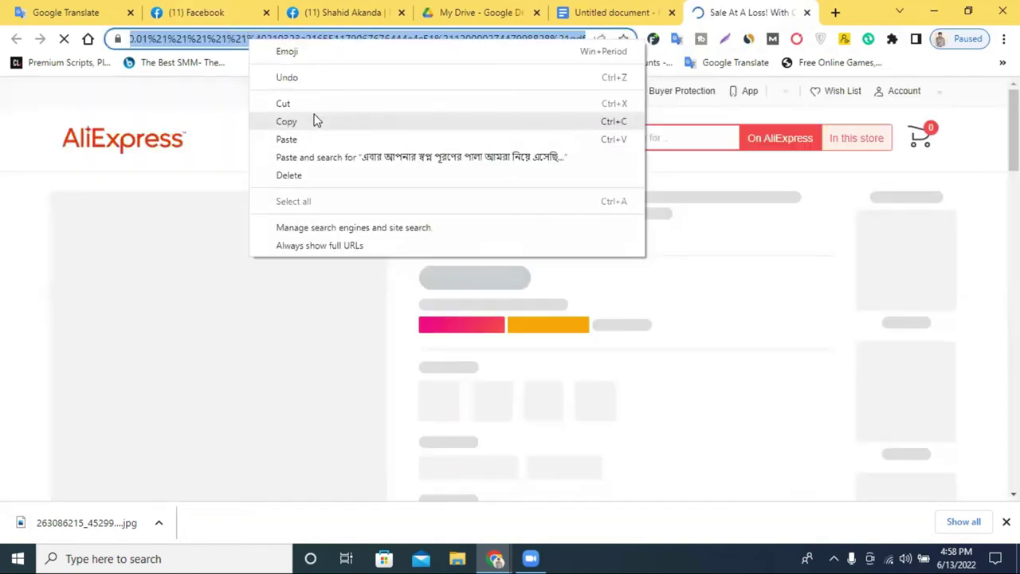
left_click(317, 120)
left_click(614, 12)
scroll(283, 197, "down", 2)
scroll(283, 197, "up", 3)
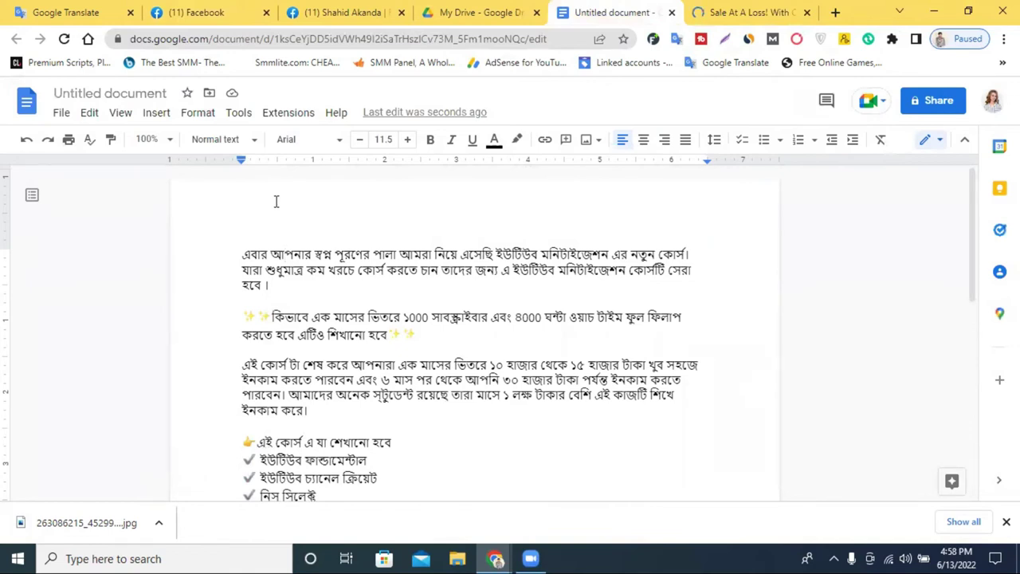
left_click(245, 254)
key("Return")
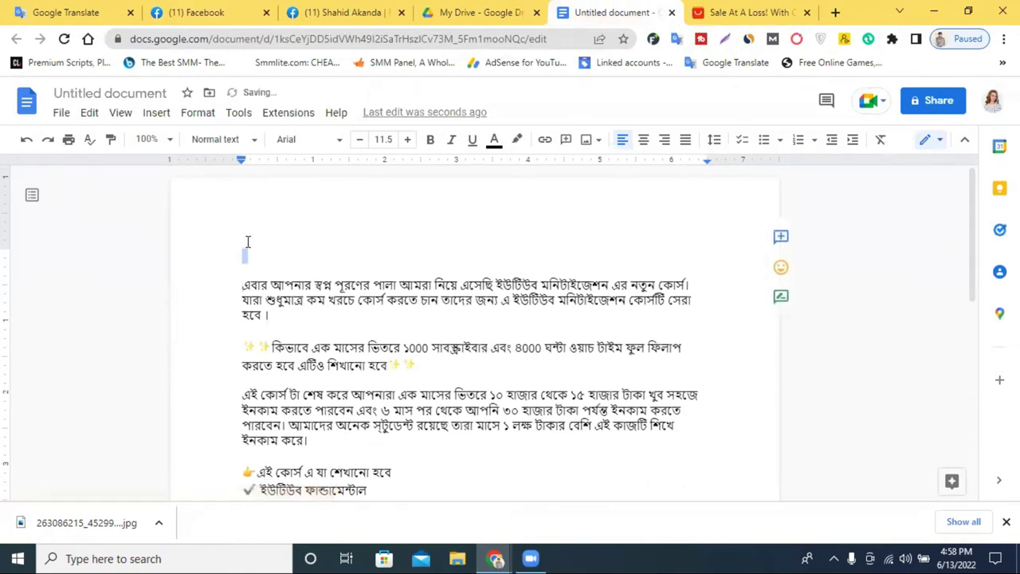
key("ctrl+v")
- Examine the full extent of the pasted AliExpress link, compare it with the product page's address, and check the caption below it
left_click_drag(434, 447, 255, 246)
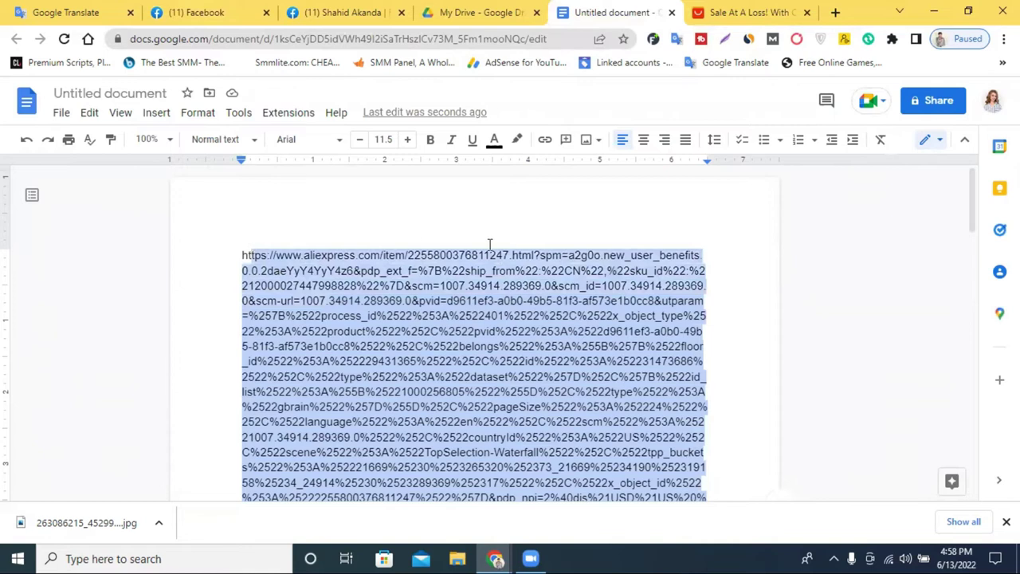
left_click(489, 244)
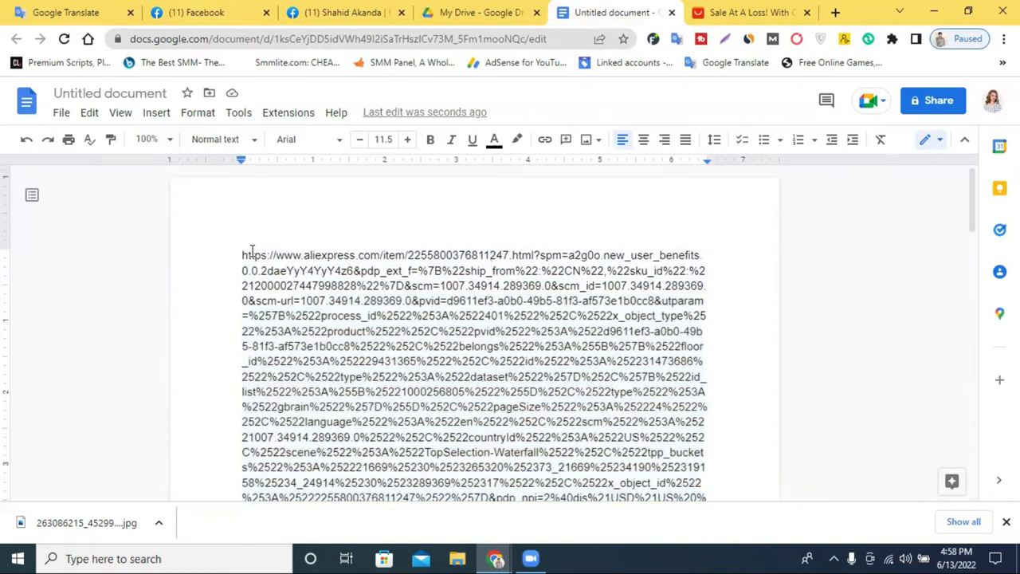
left_click(757, 12)
triple_click(326, 43)
left_click(612, 12)
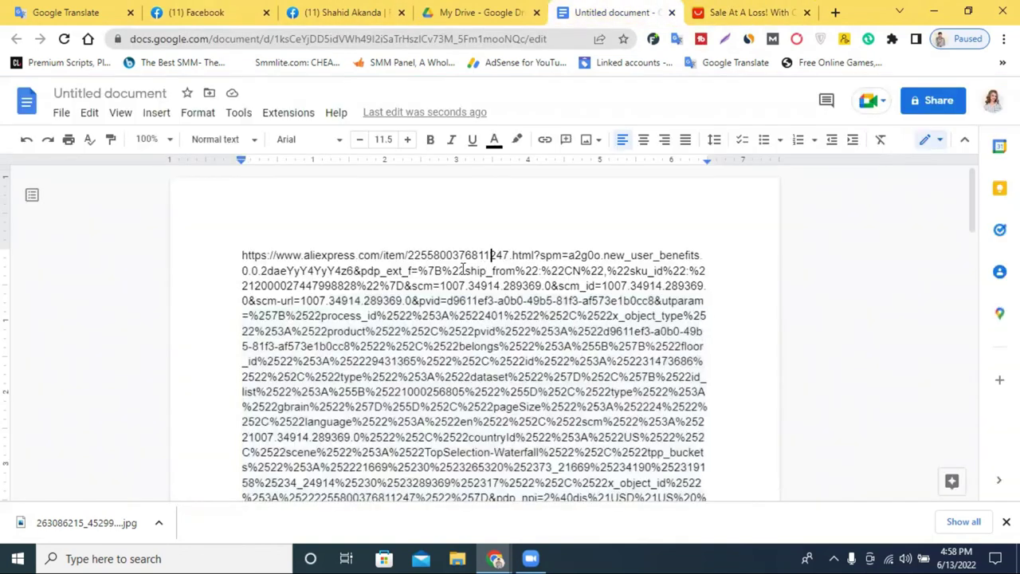
left_click_drag(237, 253, 447, 298)
scroll(433, 304, "down", 3)
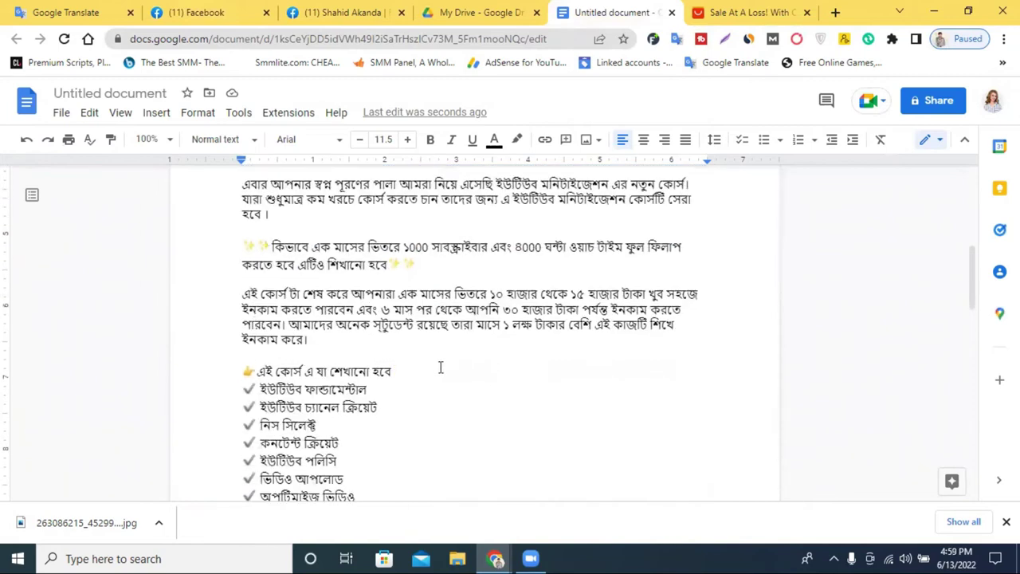
scroll(434, 305, "up", 5)
scroll(347, 357, "down", 1)
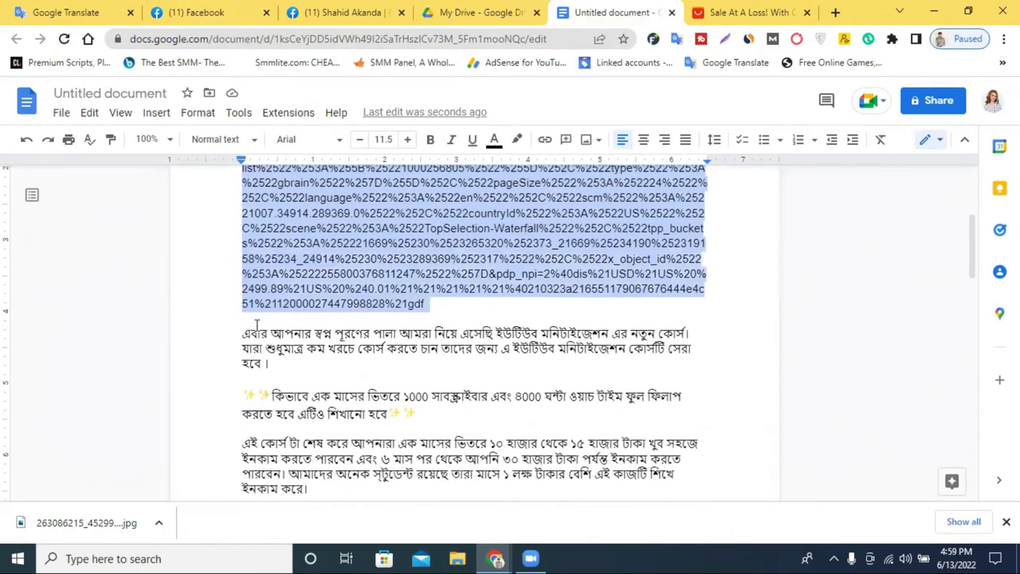
scroll(343, 399, "down", 3)
scroll(342, 399, "up", 4)
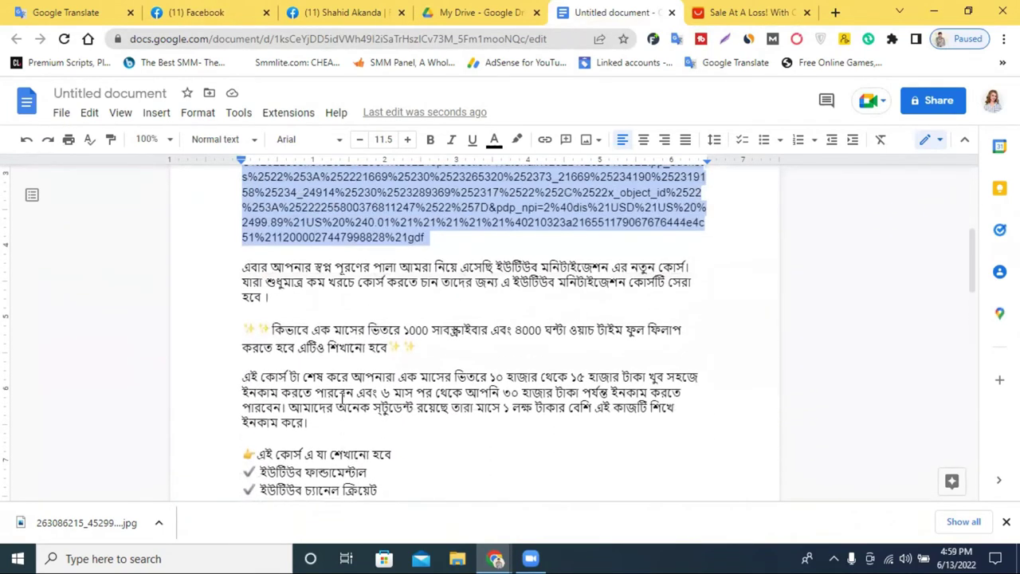
left_click(579, 256)
triple_click(578, 256)
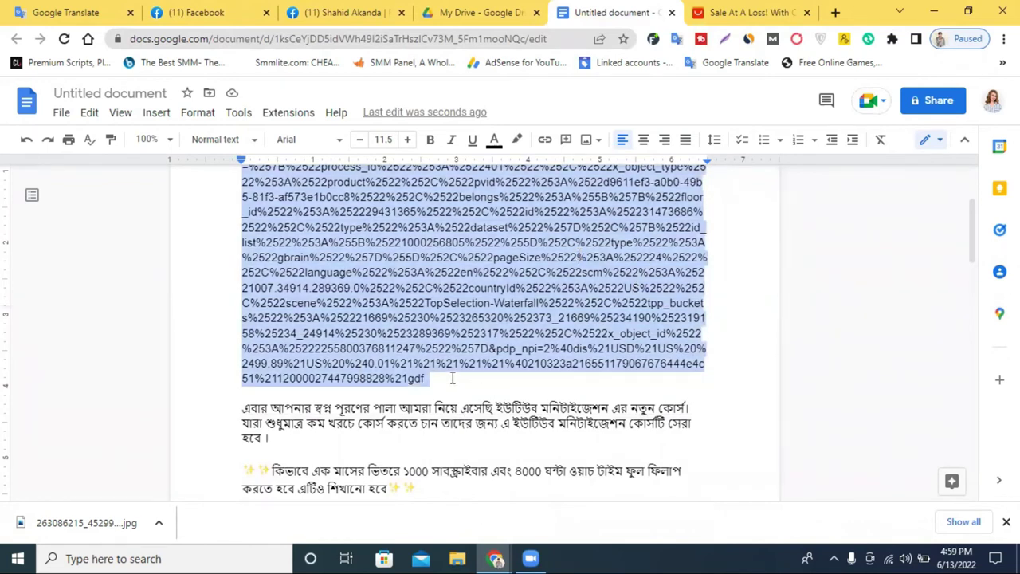
- Switch to Facebook, close the poster photo, and copy the New Life Learning Institute page's address
left_click(331, 12)
left_click(191, 12)
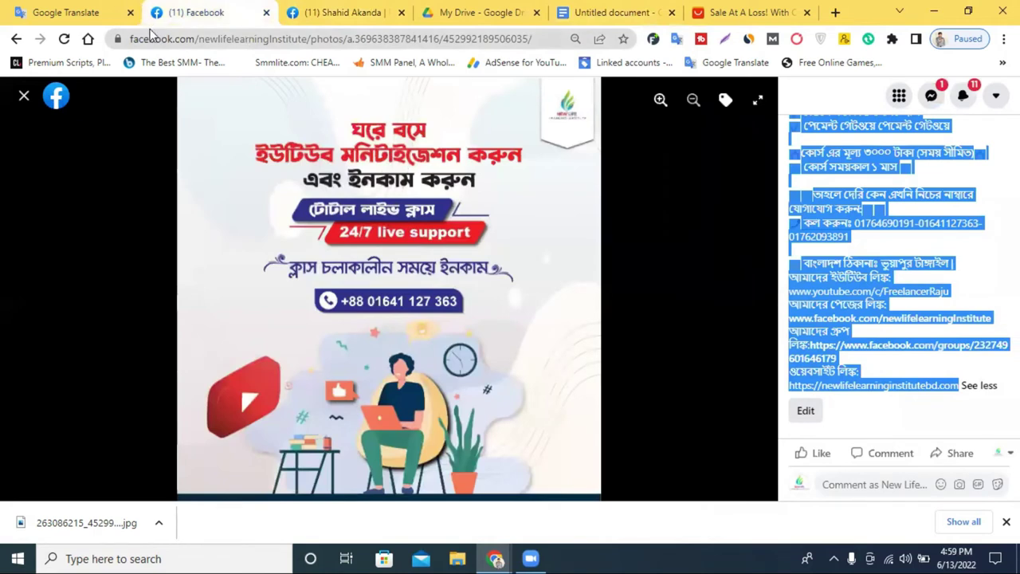
left_click(19, 97)
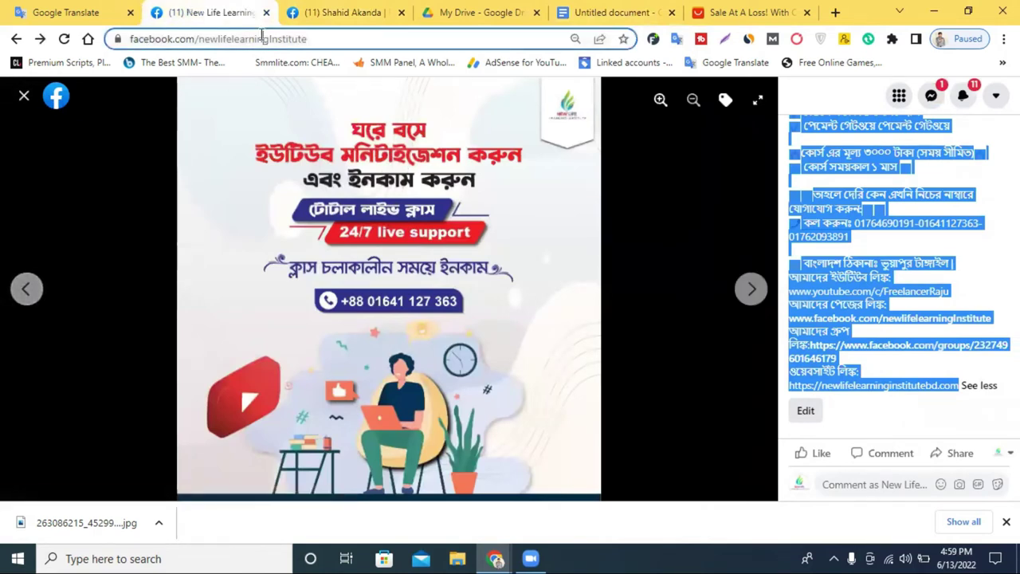
left_click(263, 38)
right_click(263, 39)
left_click(323, 118)
left_click(733, 15)
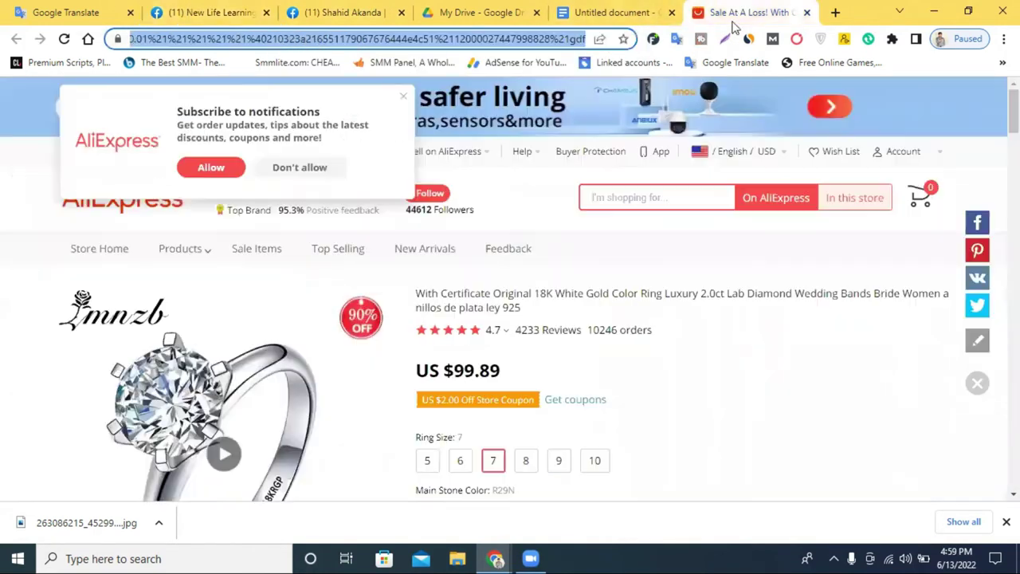
left_click(590, 11)
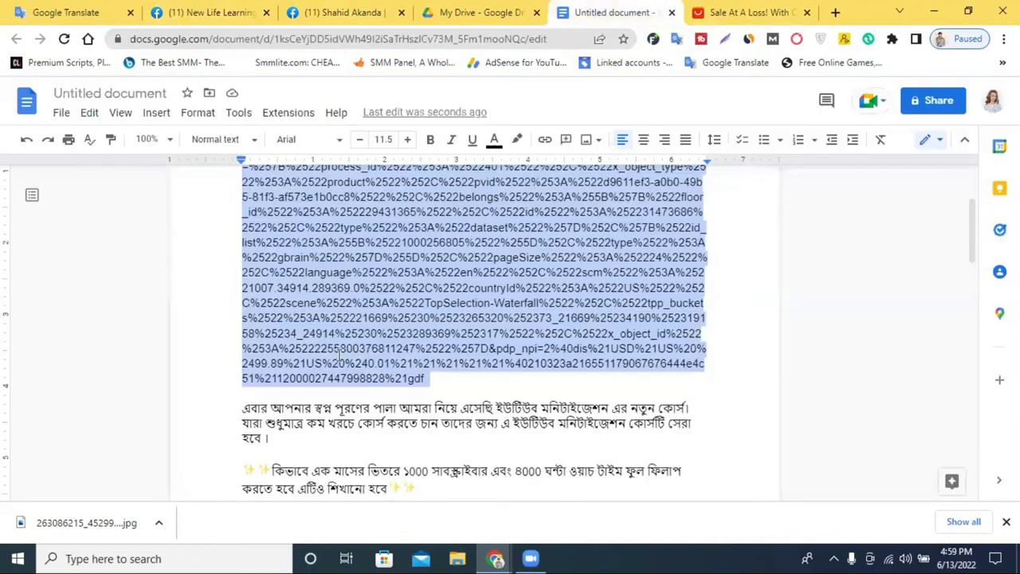
left_click(437, 384)
key("Return")
key("Return")
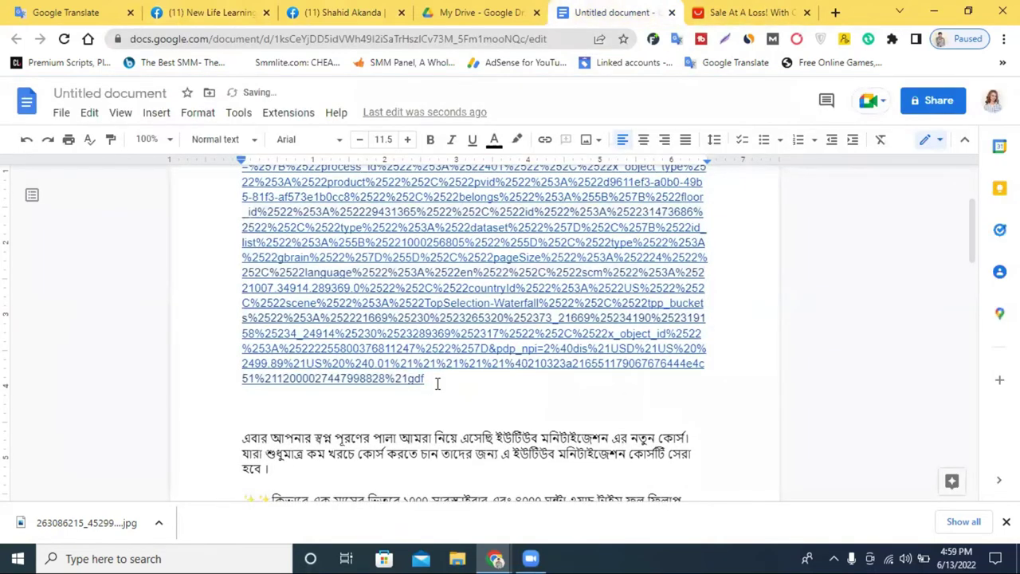
key("ctrl+v")
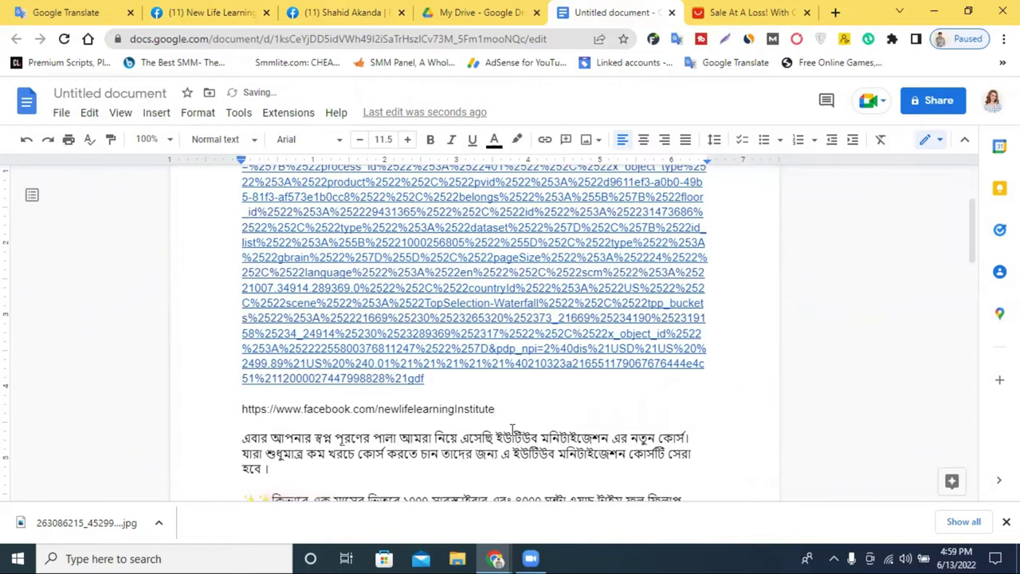
key("Return")
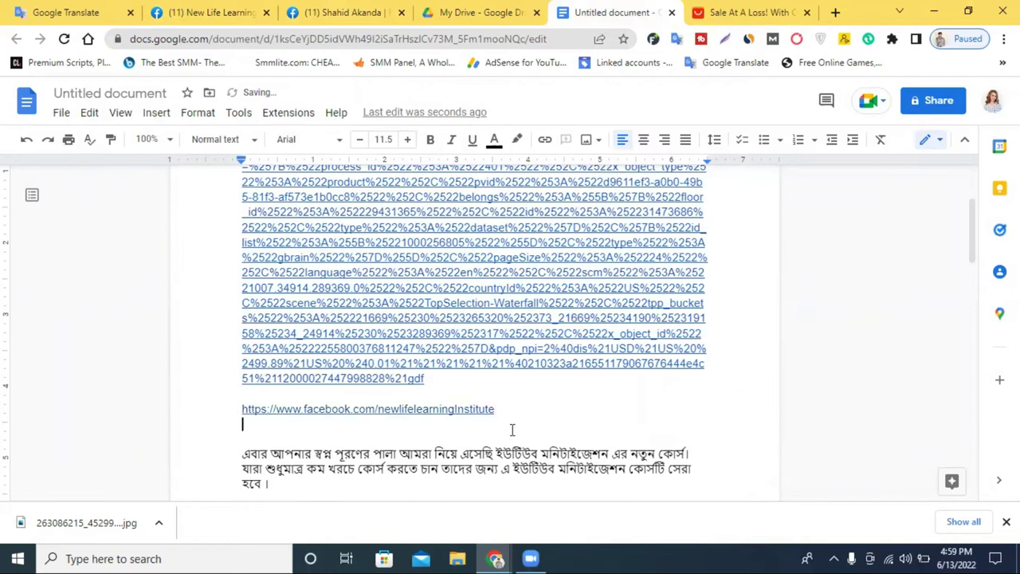
- Close the AliExpress product page and look over the links and caption in the document
left_click(805, 15)
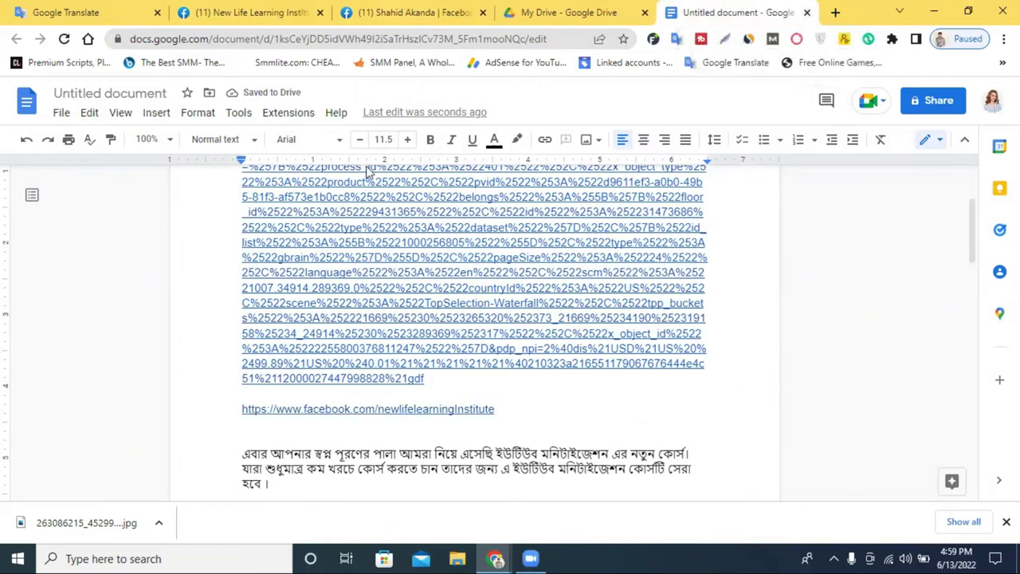
scroll(458, 375, "down", 3)
scroll(460, 374, "up", 6)
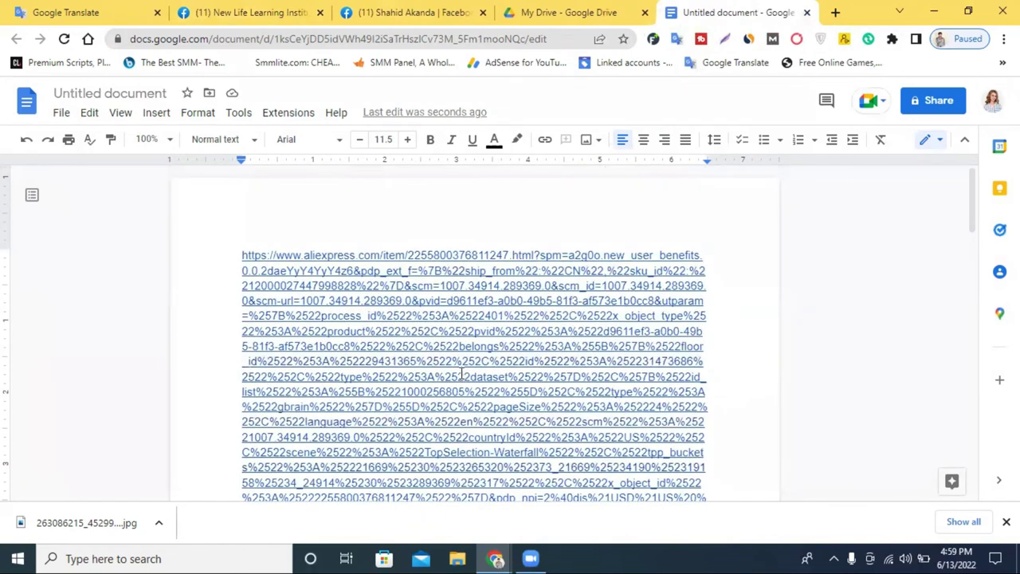
- Look through the open Facebook groups page and the document, and return to My Drive in Google Drive
left_click(405, 9)
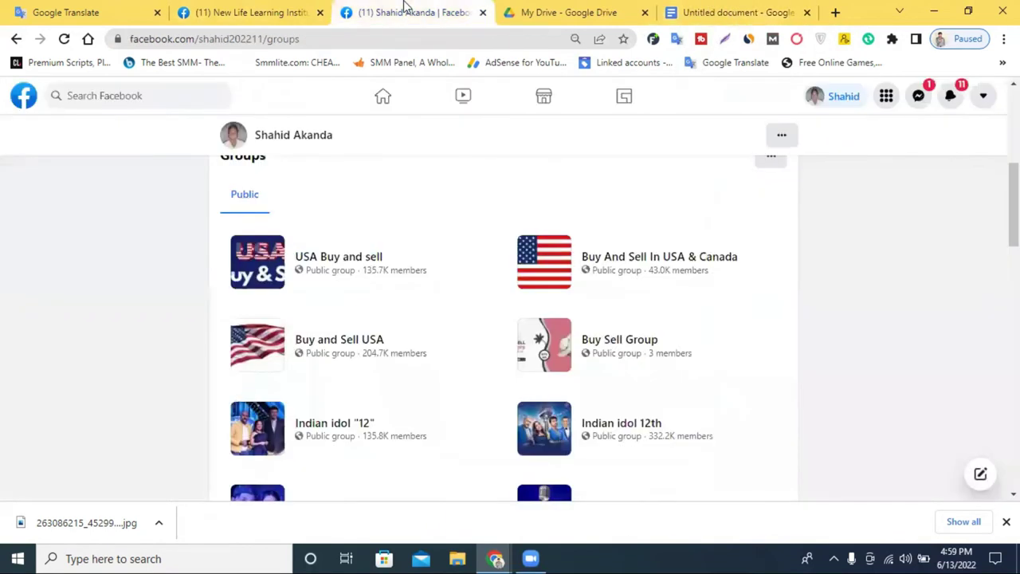
left_click(575, 7)
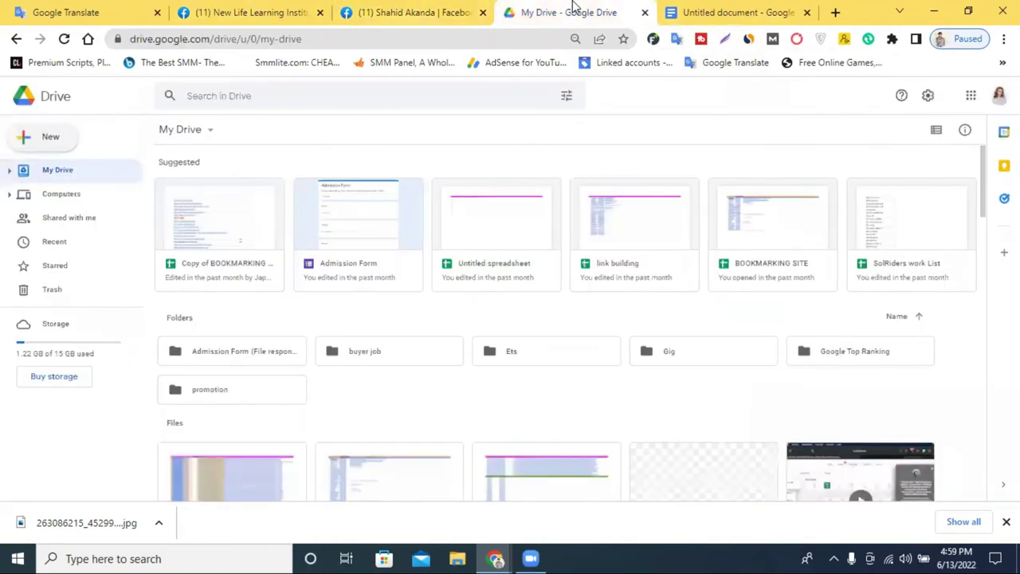
left_click(757, 12)
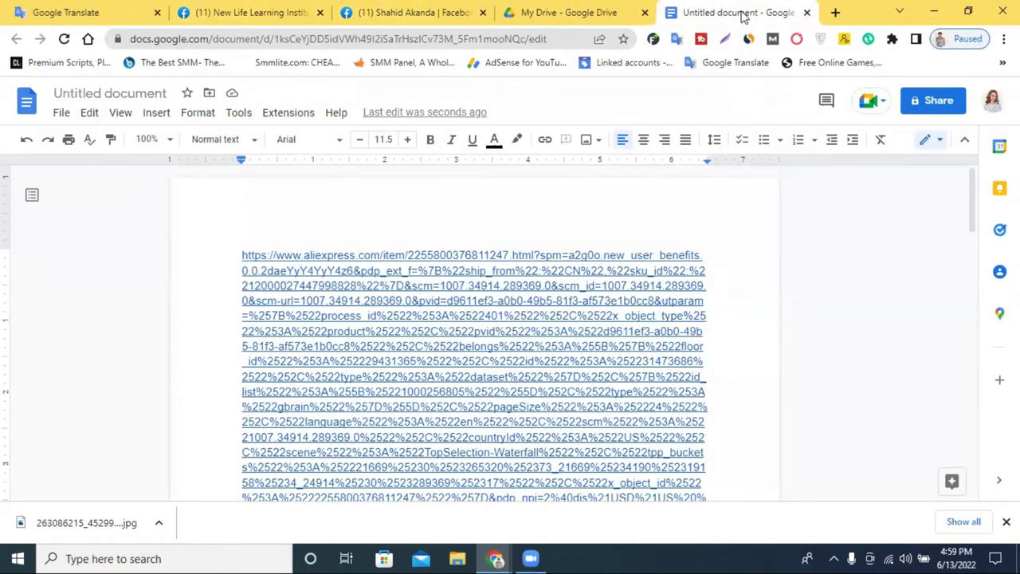
left_click(586, 9)
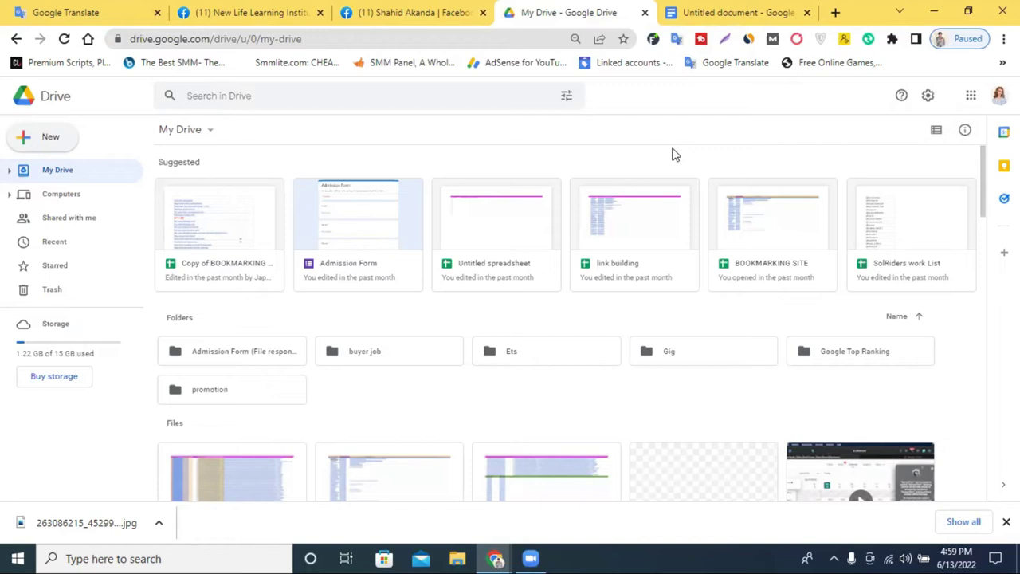
- Create a blank Google Sheets spreadsheet from My Drive and place its browser tab after the Google Docs document
left_click(52, 142)
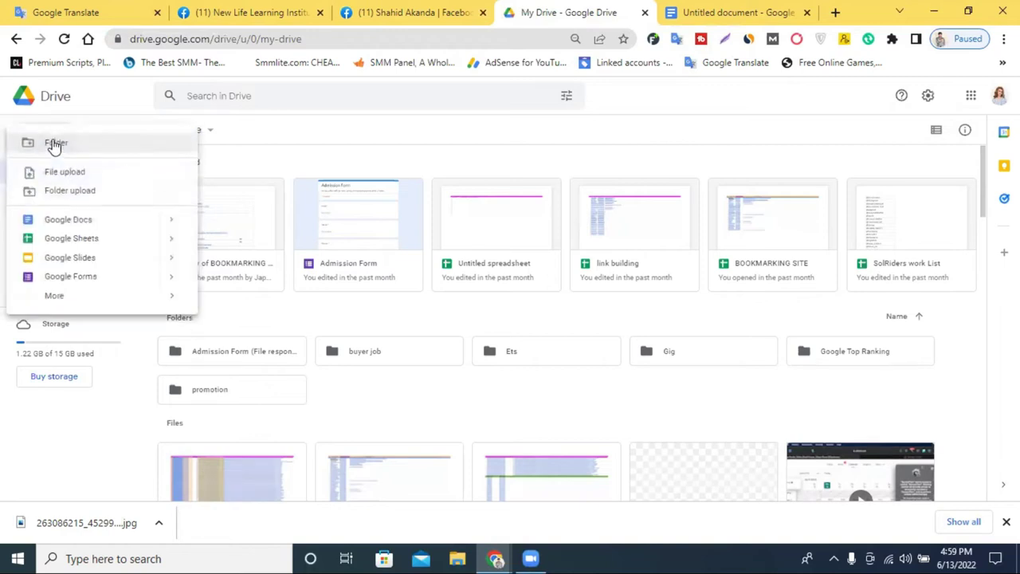
left_click(90, 240)
left_click_drag(600, 18, 737, 13)
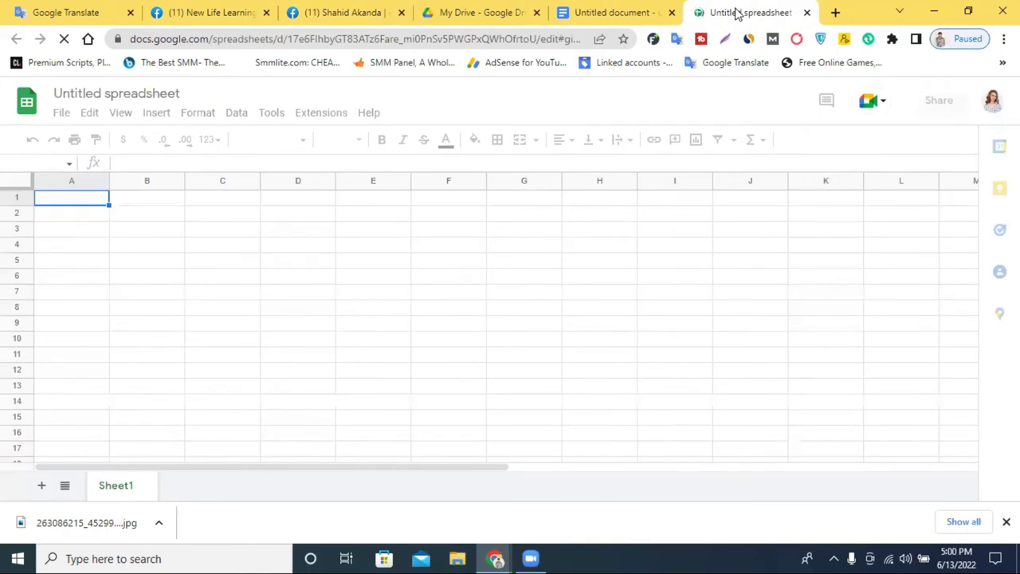
left_click(163, 94)
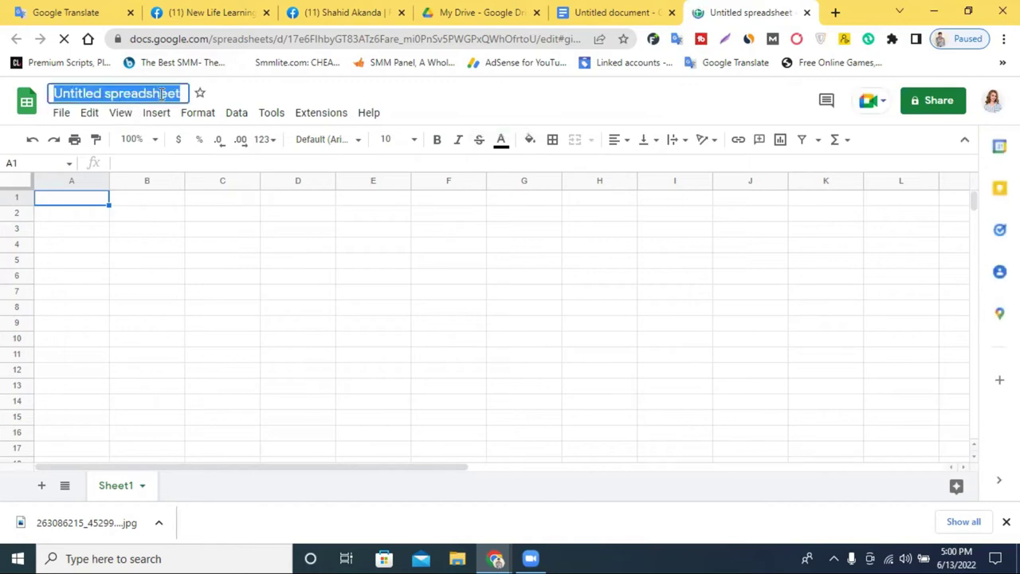
- Switch to the New Life Learning Institute Facebook page and copy the newlifelearningInstitute part of its address
left_click(341, 11)
left_click(236, 10)
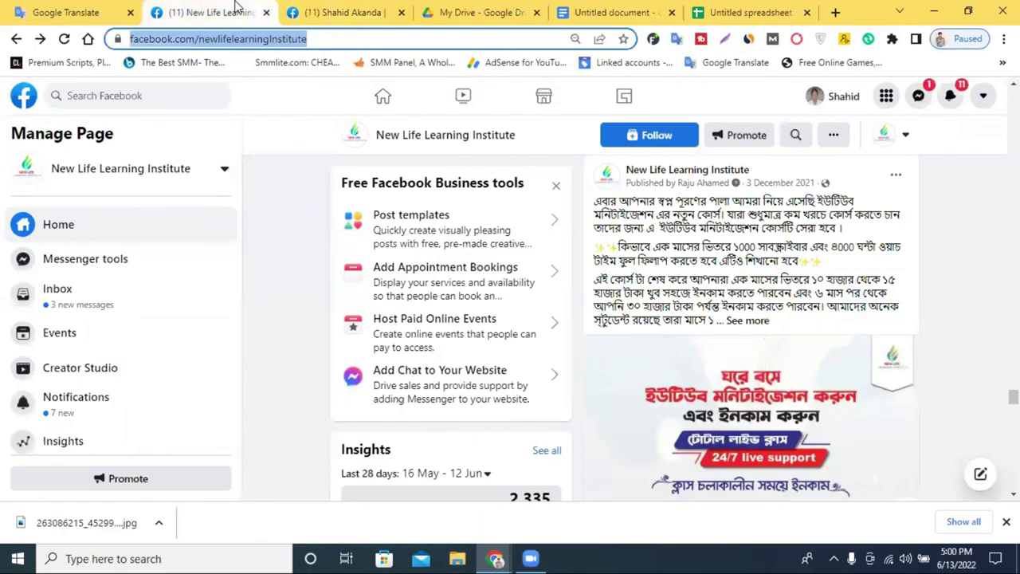
left_click(279, 39)
double_click(279, 39)
right_click(280, 40)
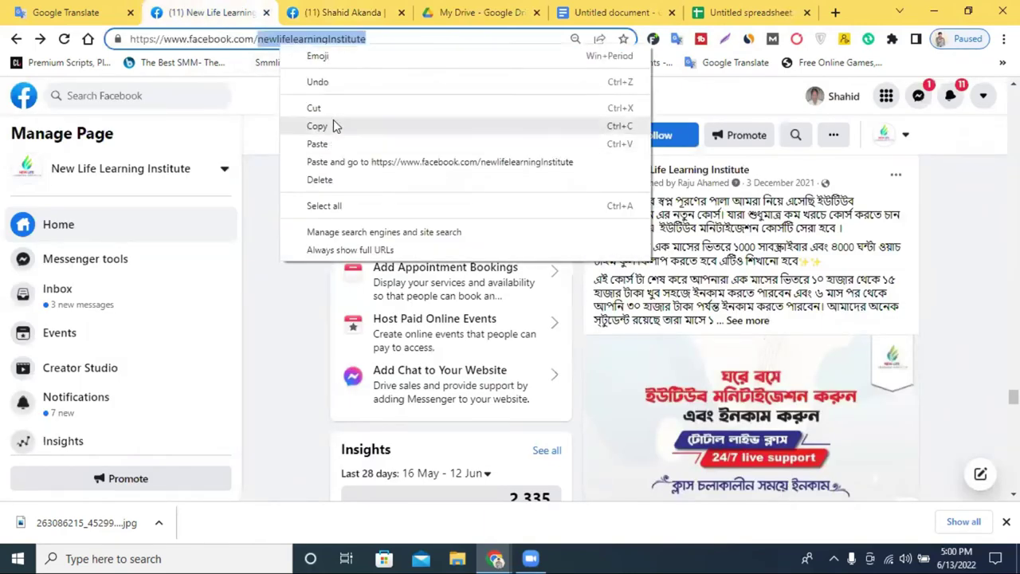
left_click(333, 123)
- Return to the blank spreadsheet and rename it "newlifelearningInstitute facebook promotion work", pasting the copied page name
left_click(749, 12)
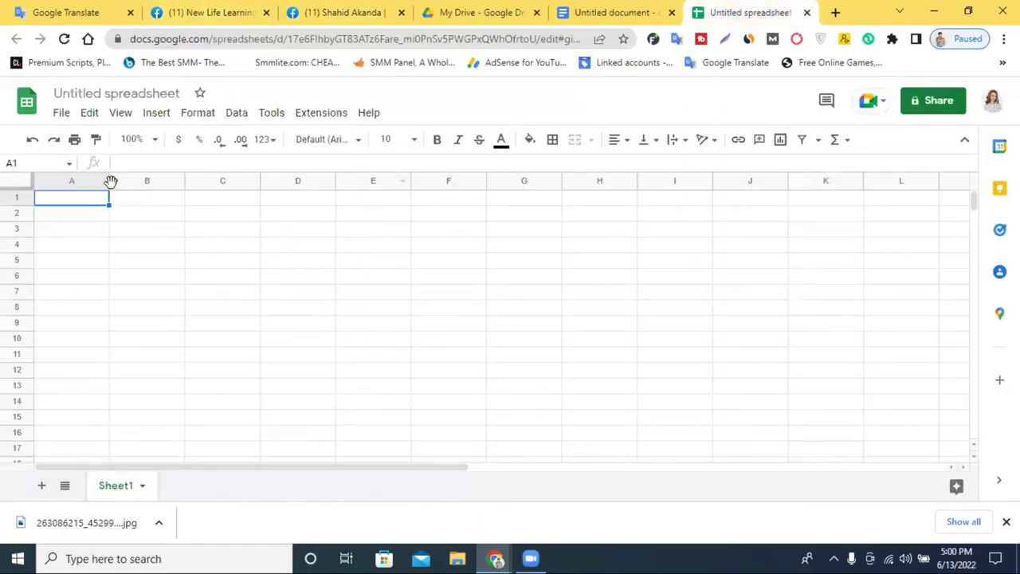
left_click(121, 92)
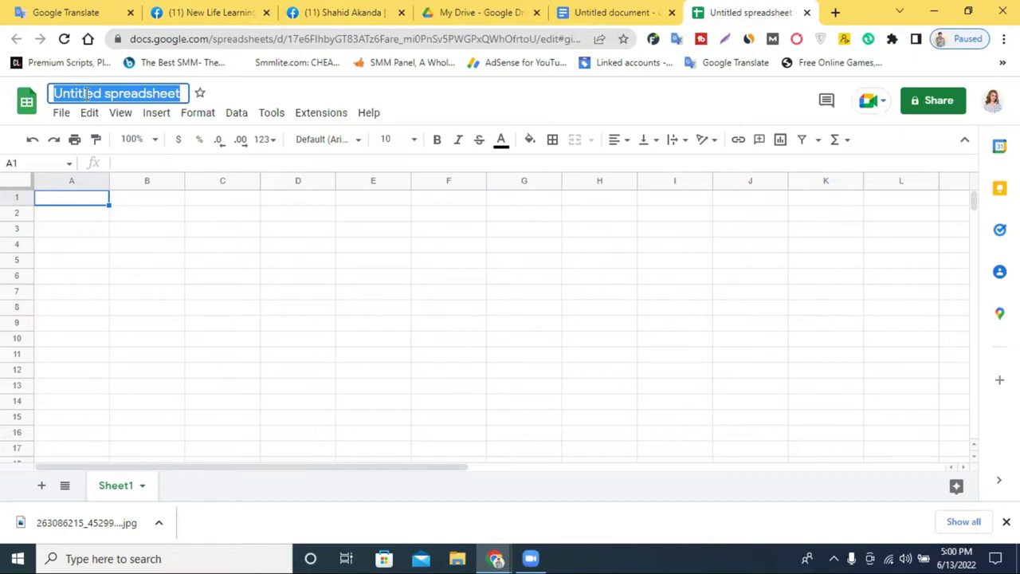
key("ctrl+v")
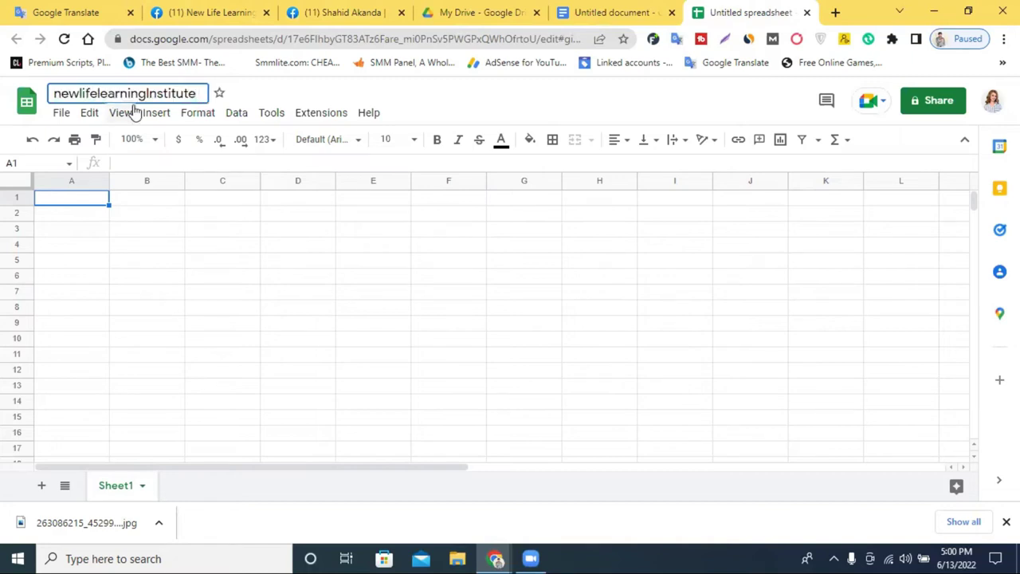
type("p")
key("BackSpace")
type("facebook promotion work")
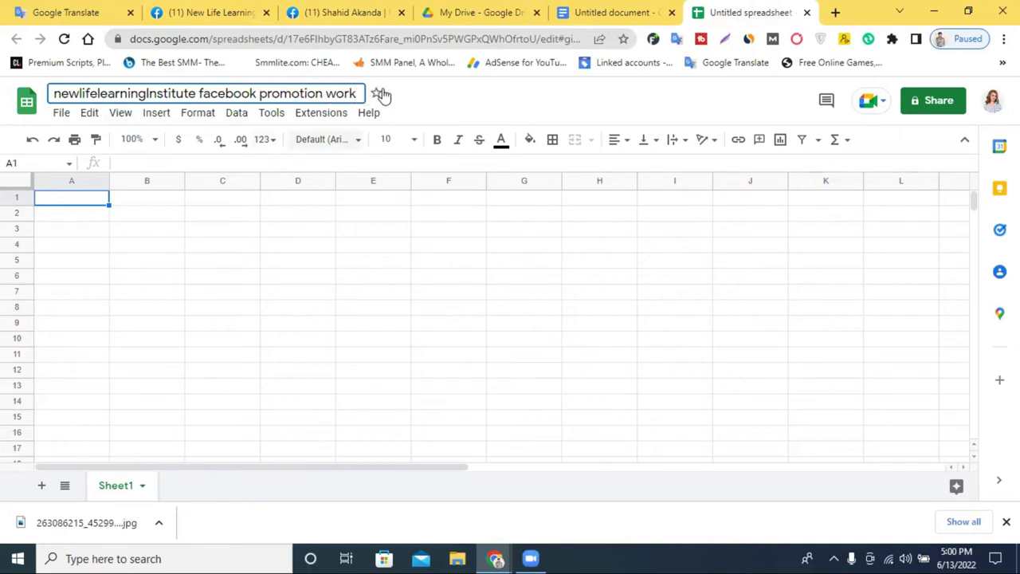
key("Return")
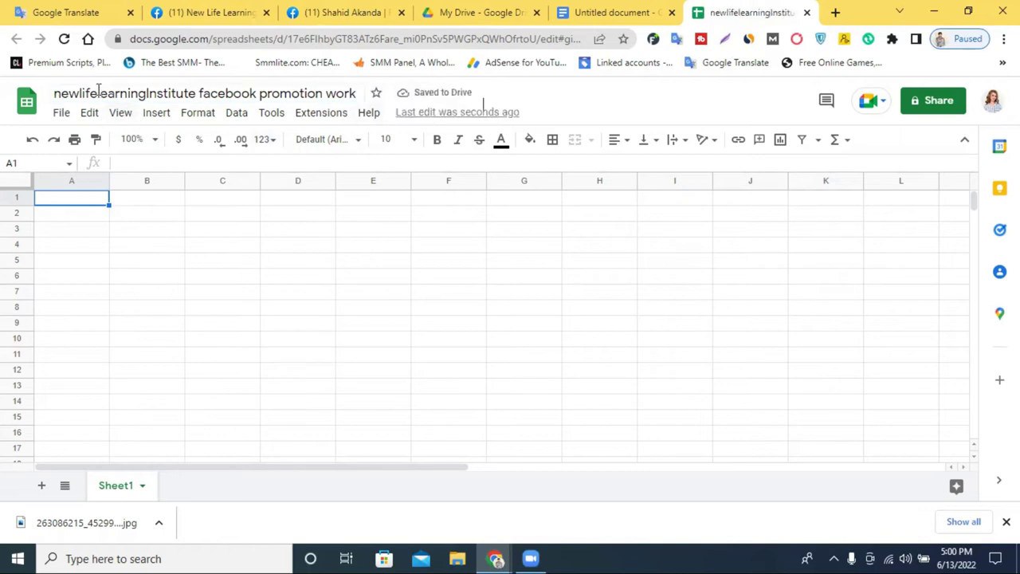
- Separate the words in the spreadsheet's title with spaces so it reads "new life learning Institute facebook promotion work"
left_click(79, 92)
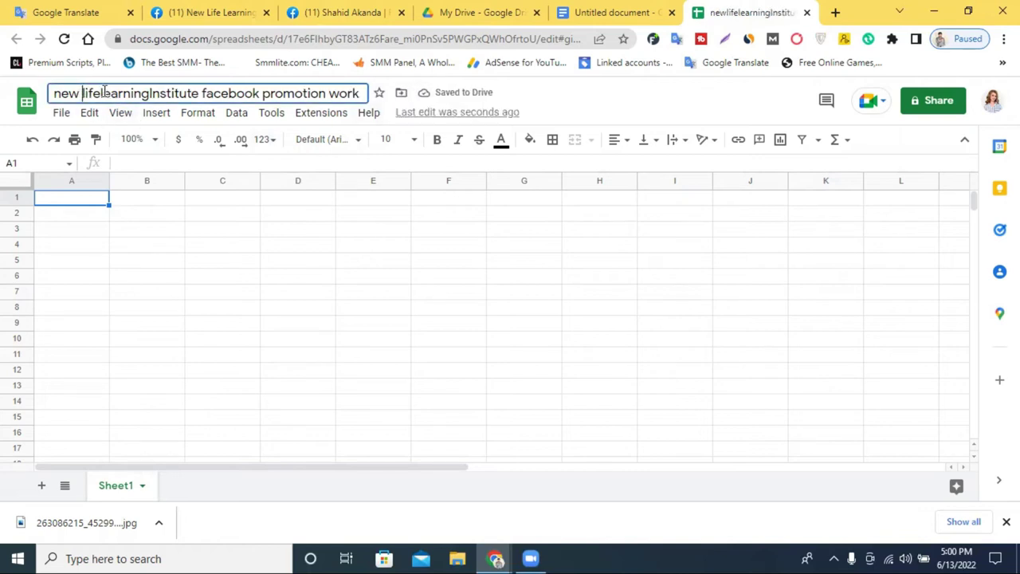
left_click(103, 92)
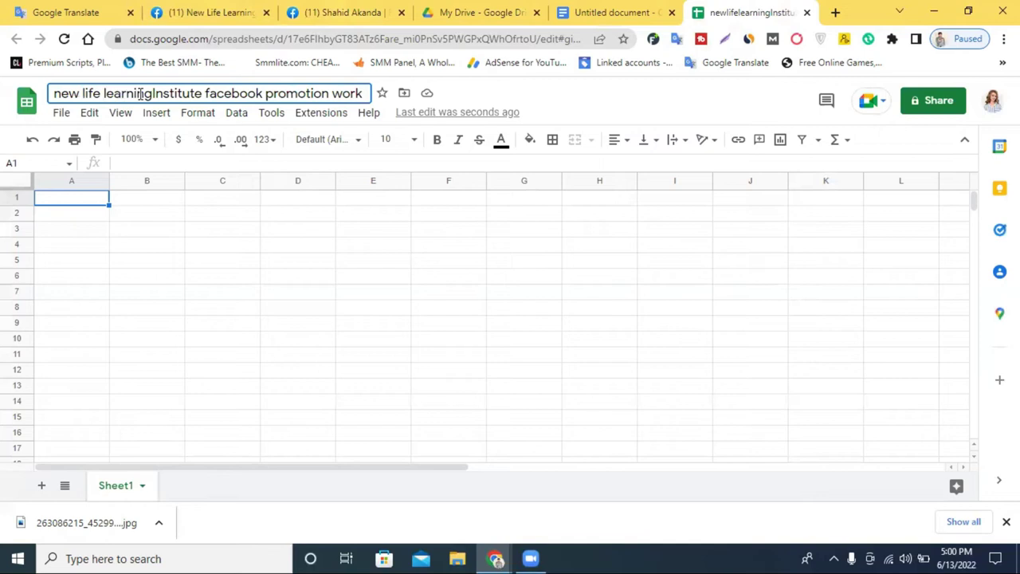
left_click(154, 93)
key("Return")
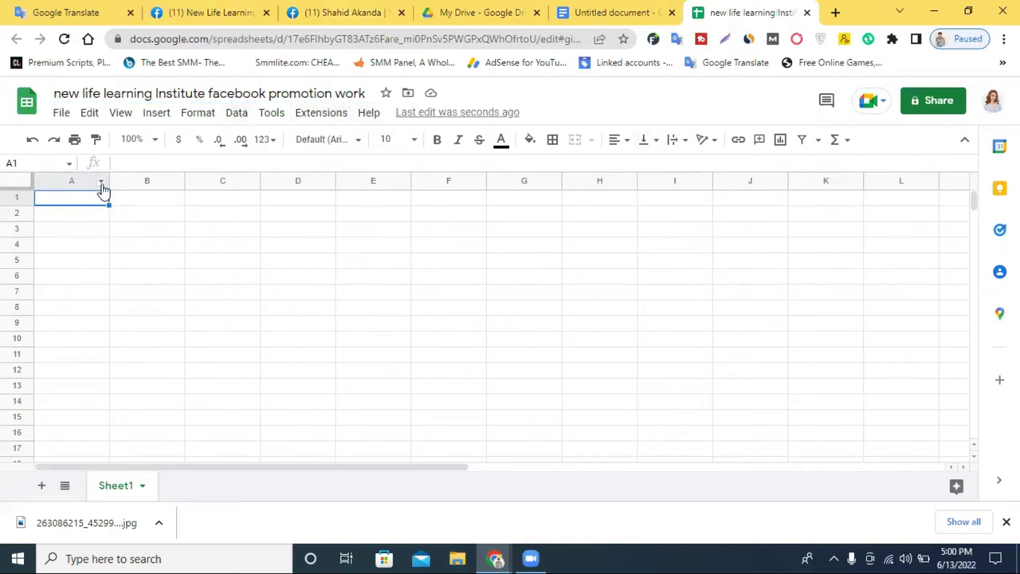
- Narrow column A and enter the header NO in cell A1
left_click_drag(107, 181, 85, 181)
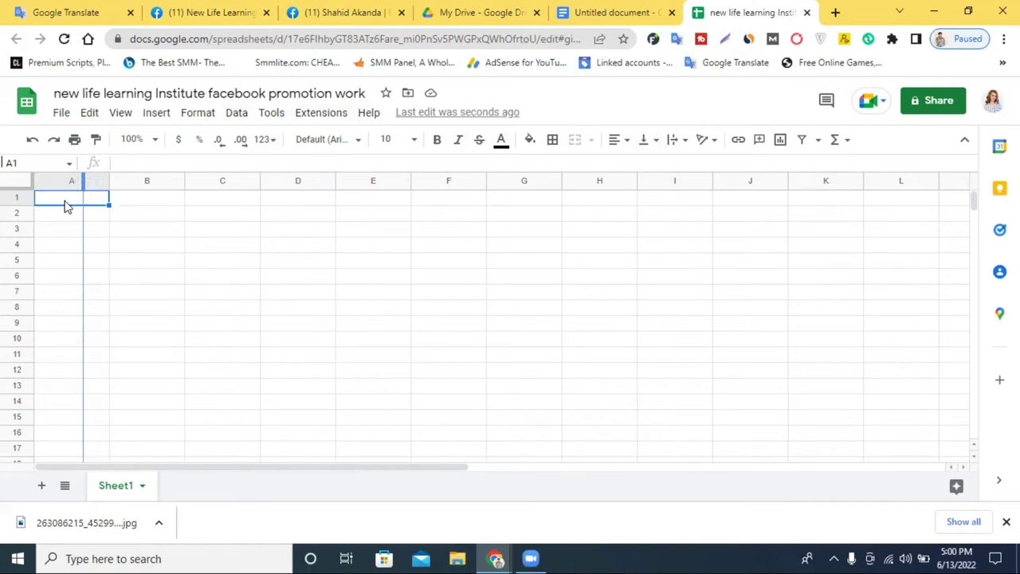
double_click(57, 196)
type("NO")
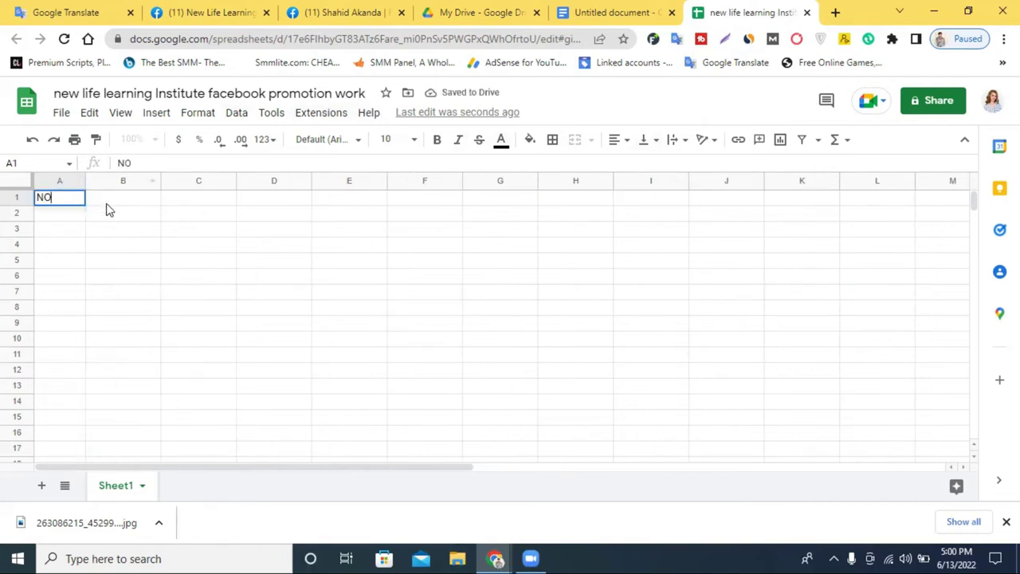
key("Tab")
- Widen column B to about twice its width and enter the header Facebook Link in cell B1
left_click_drag(158, 175, 245, 175)
double_click(148, 198)
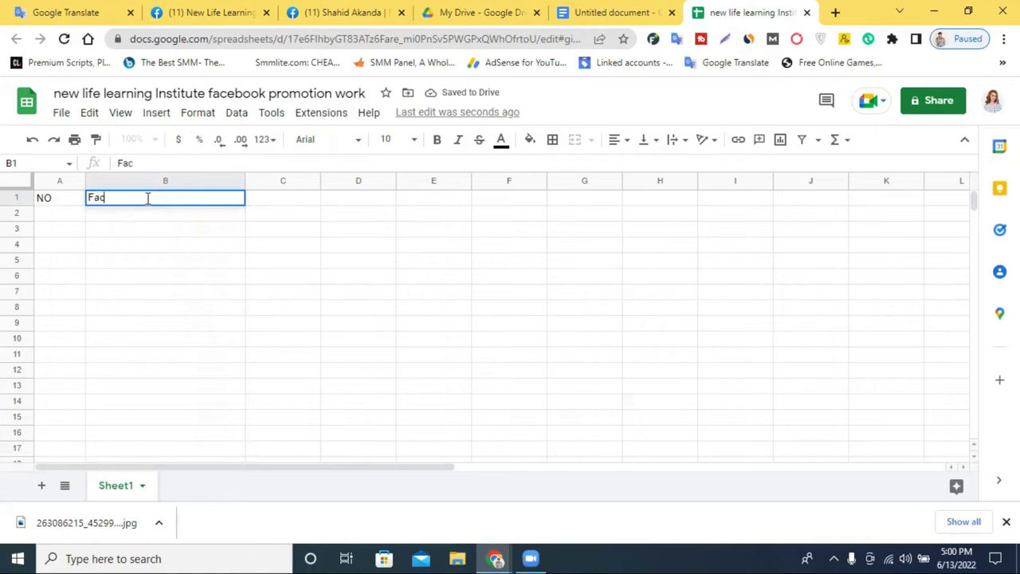
type("Facebook ")
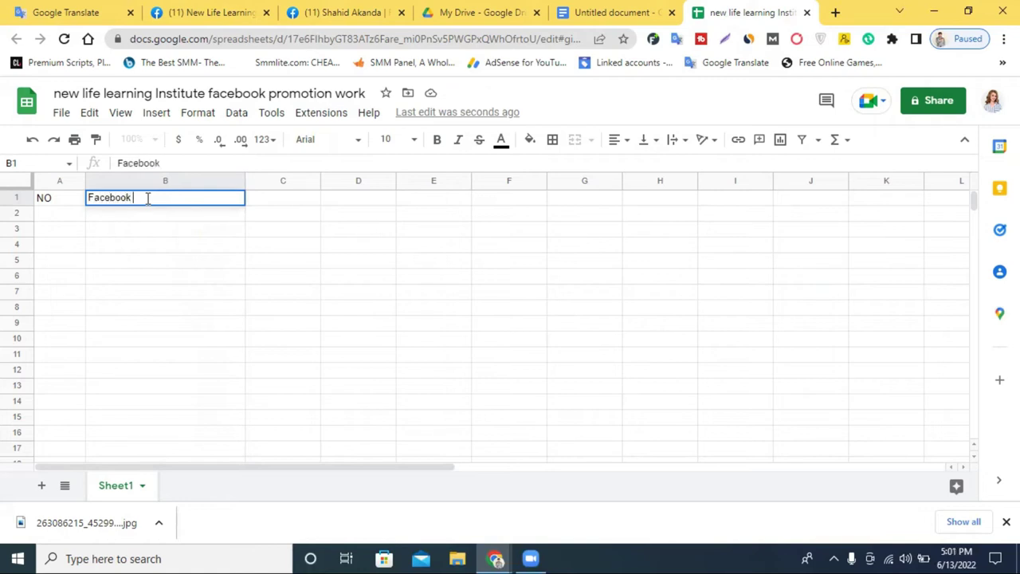
type("Link")
- Widen column C, enter the header Screenshot Link in cell C1, and widen the empty column D beside it
left_click(283, 200)
left_click_drag(320, 181, 383, 181)
double_click(292, 204)
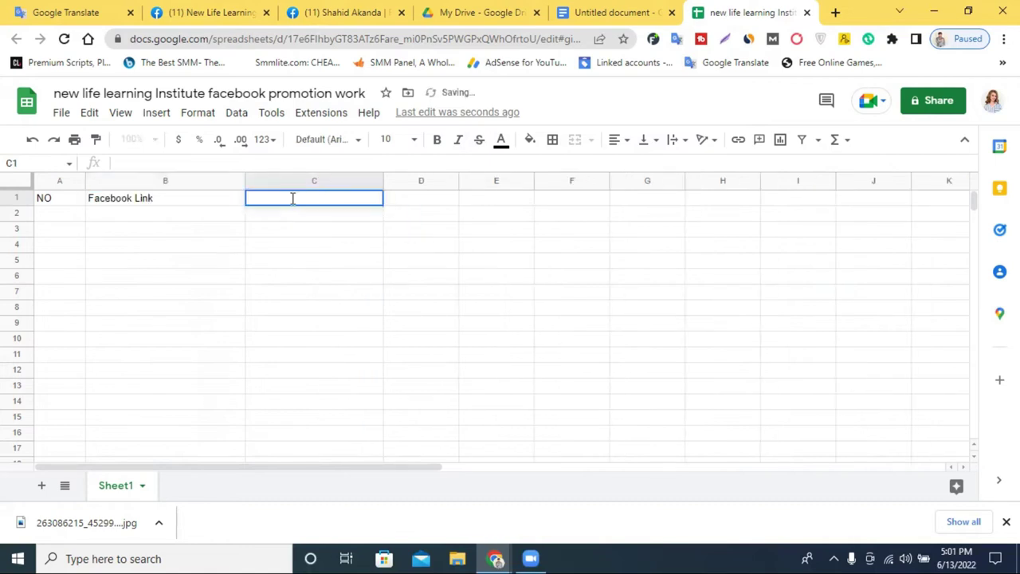
type("Scree")
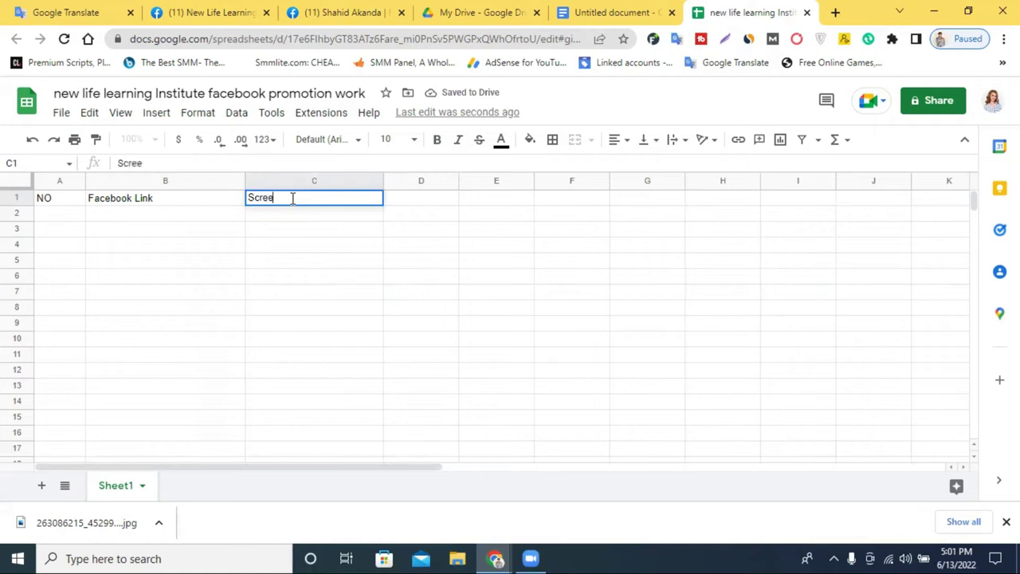
type("nshot Li")
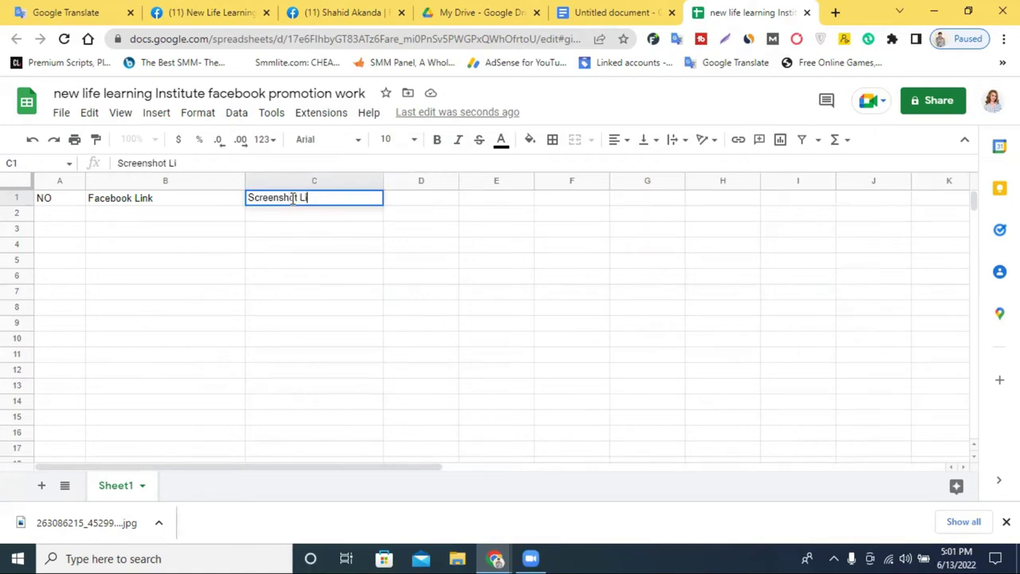
type("nk")
left_click(391, 199)
left_click_drag(459, 180, 507, 185)
- Open the Buy And Sell In USA & Canada group from the Facebook groups list in a new tab and view its header
left_click(347, 12)
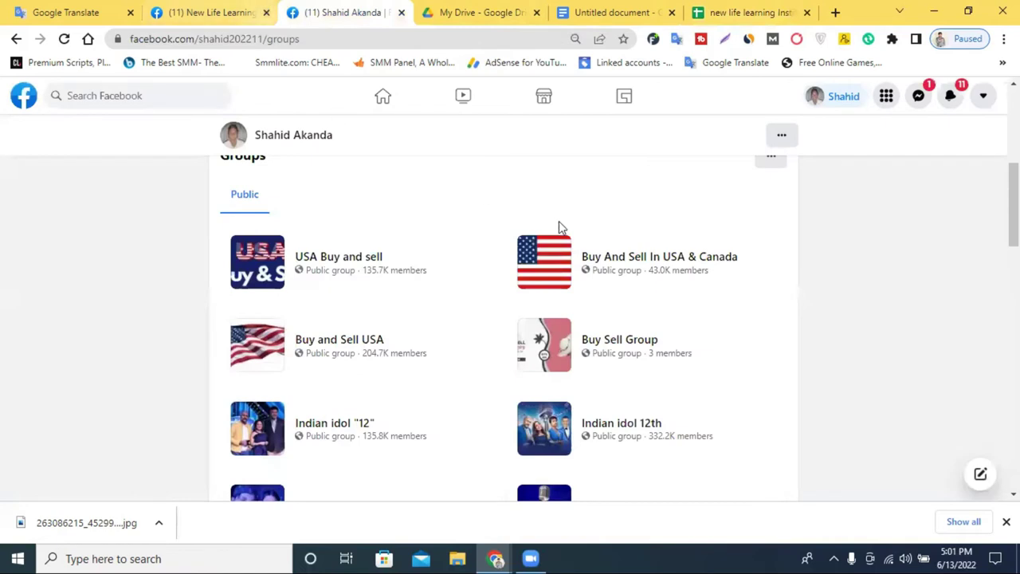
mouse_move(564, 257)
right_click(676, 258)
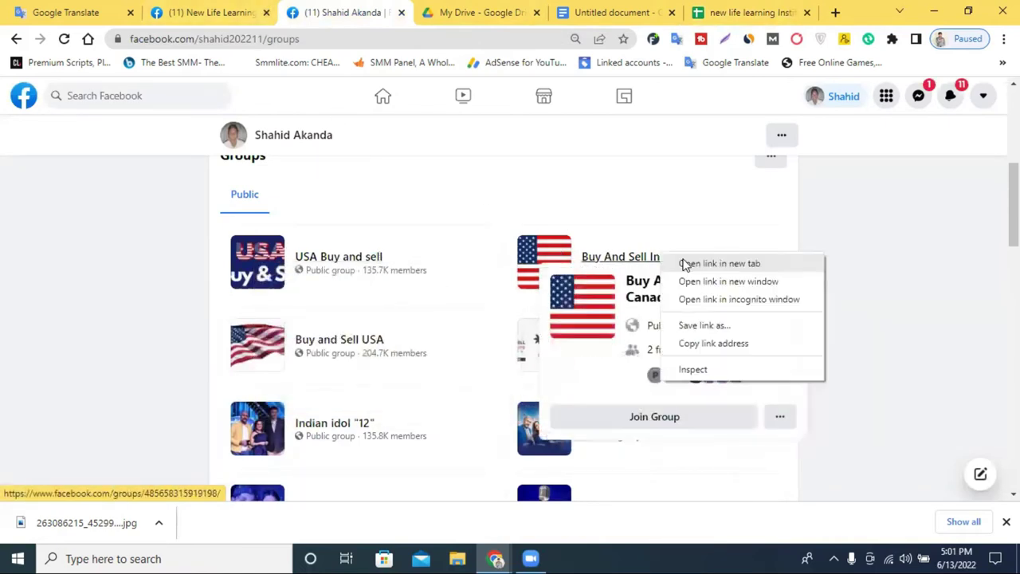
left_click(700, 263)
left_click(403, 13)
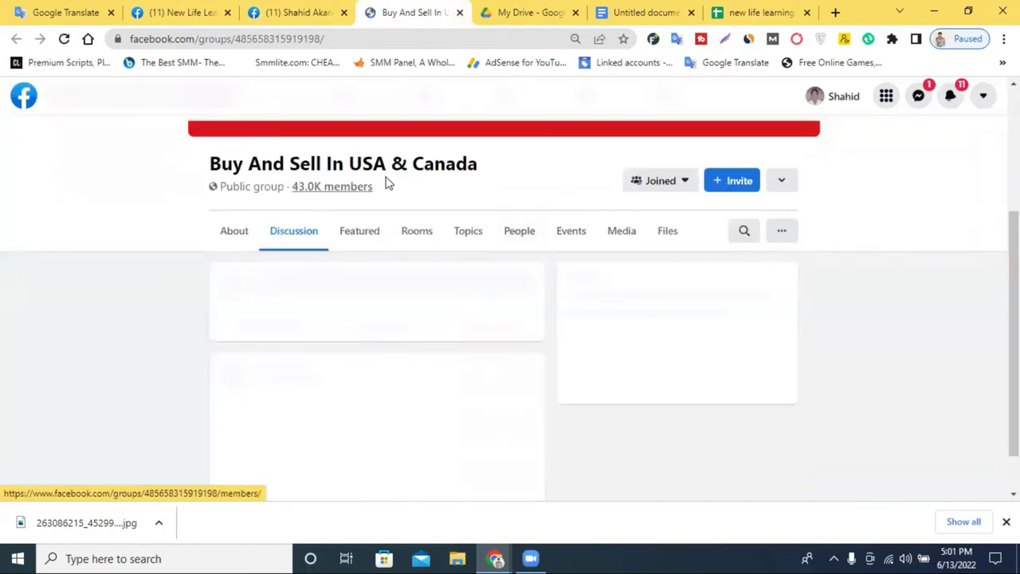
scroll(399, 199, "up", 3)
scroll(403, 221, "down", 2)
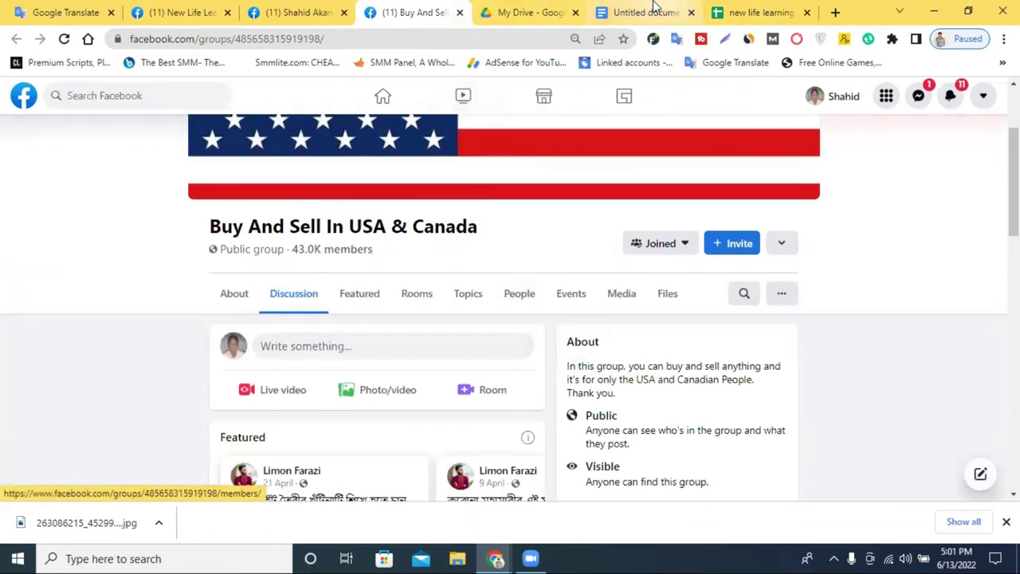
- Return to the promotion work spreadsheet and enter the header Group Members in cell D1
left_click(659, 12)
left_click(789, 11)
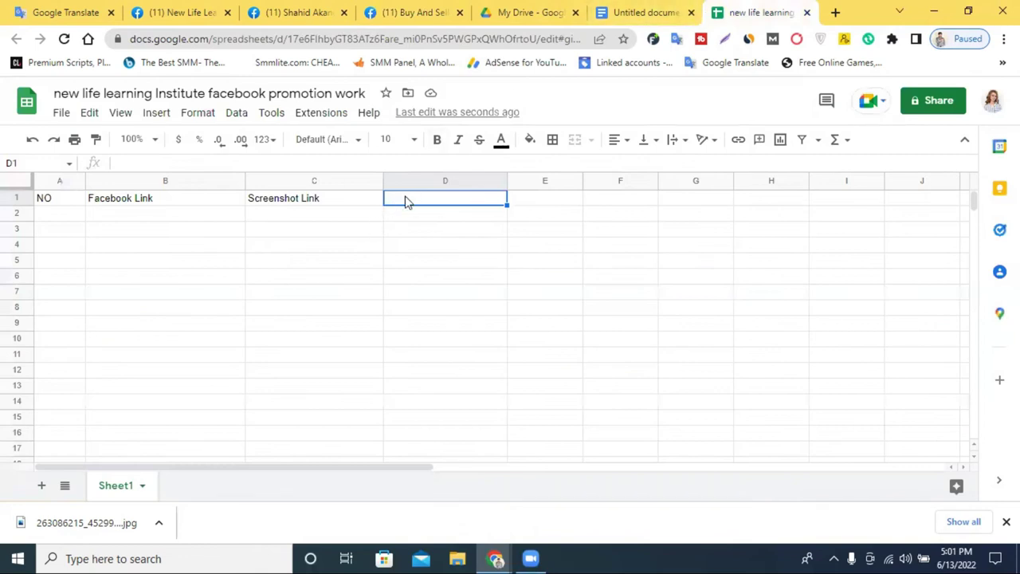
double_click(435, 200)
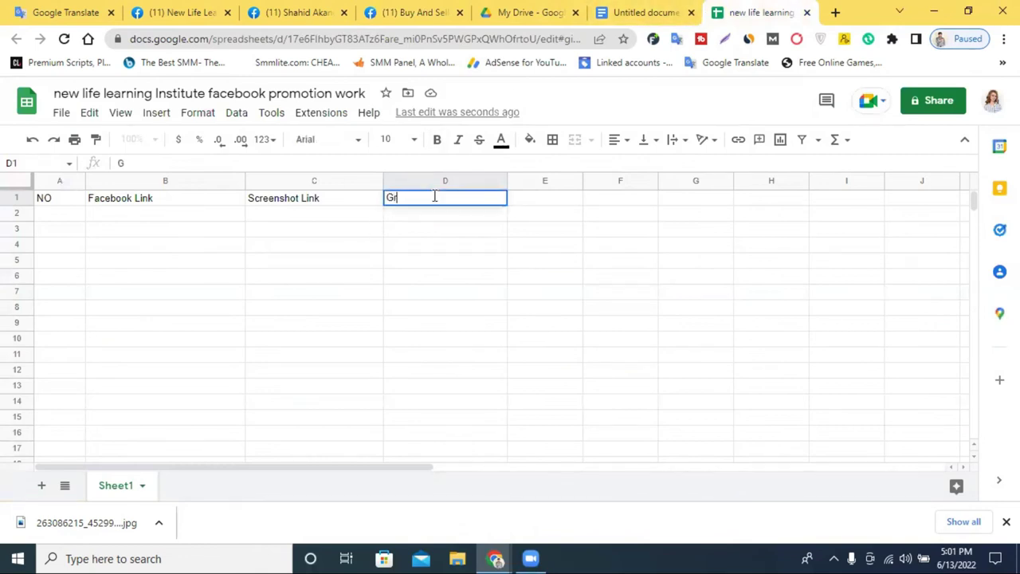
type("Group[")
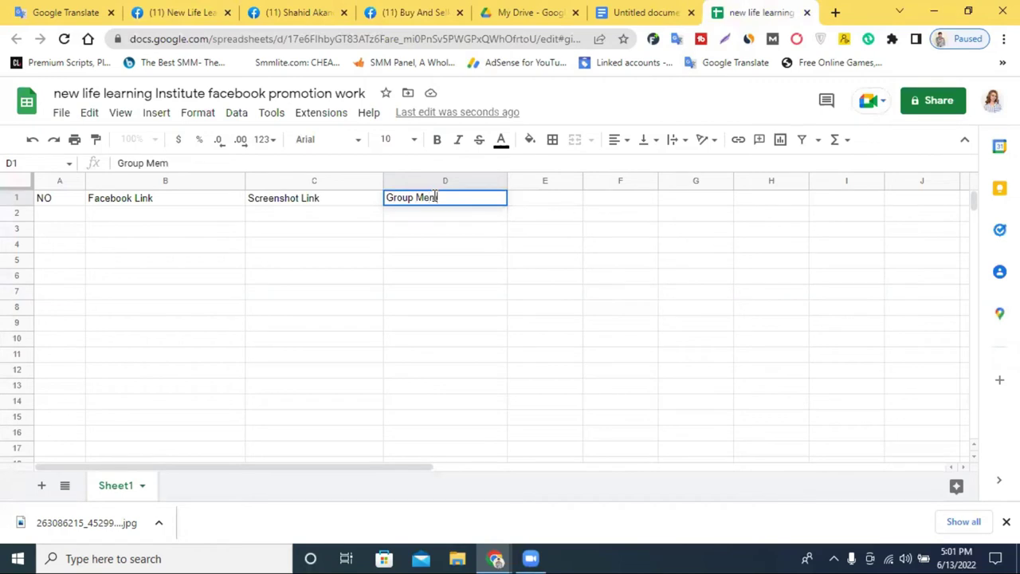
left_click(562, 244)
- Widen column E well beyond the other columns and enter the header Live Link in cell E1
left_click_drag(580, 181, 746, 181)
left_click(587, 198)
type("Live L")
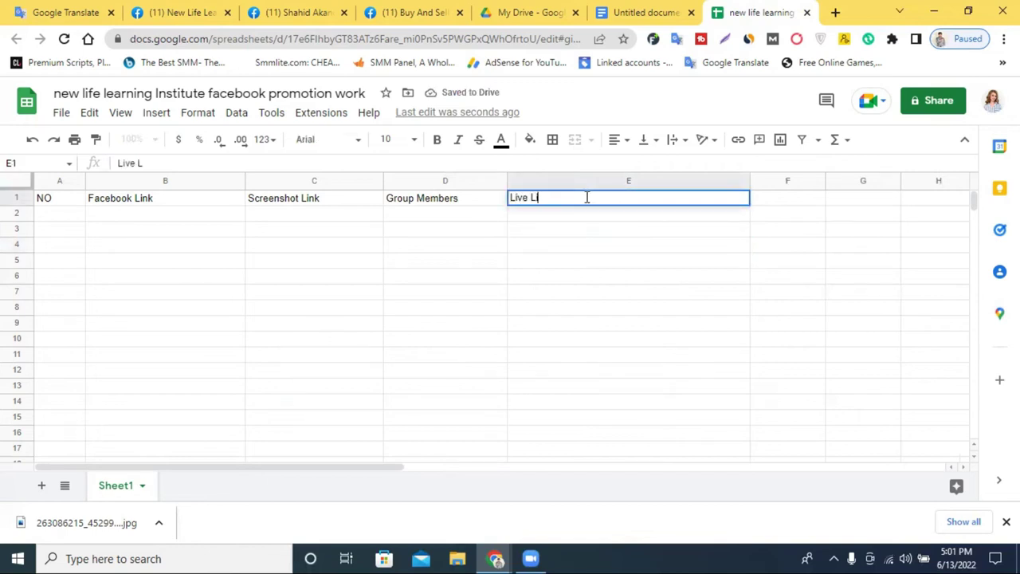
type("ink")
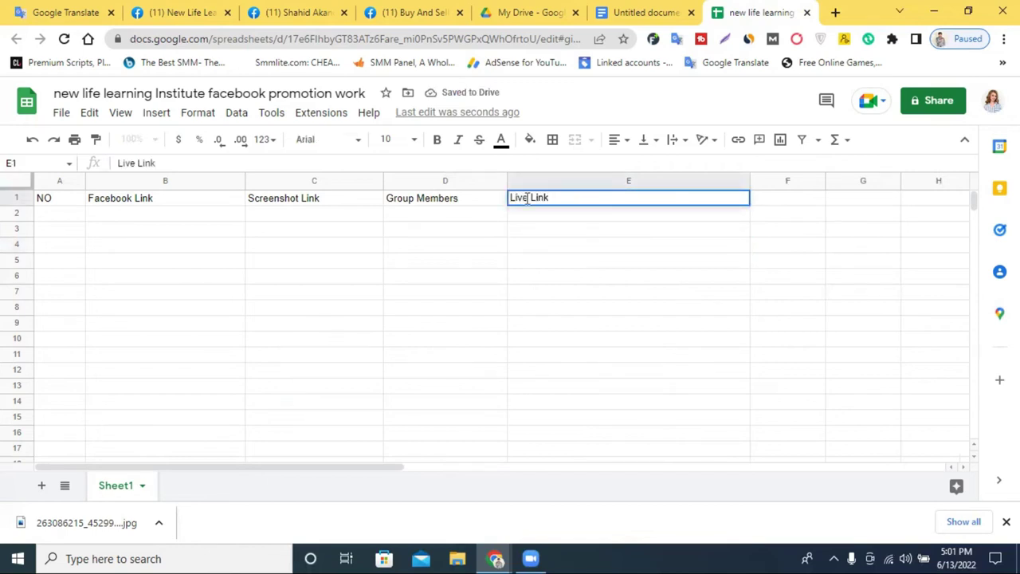
- Set the whole header row 1 to font size 14 and make it bold
left_click(15, 198)
left_click(412, 142)
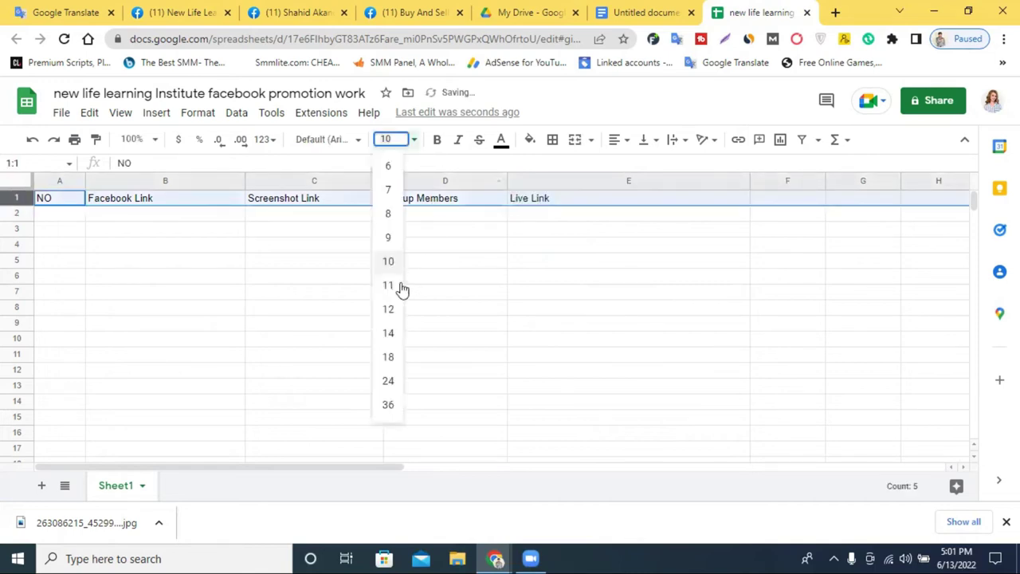
left_click(387, 334)
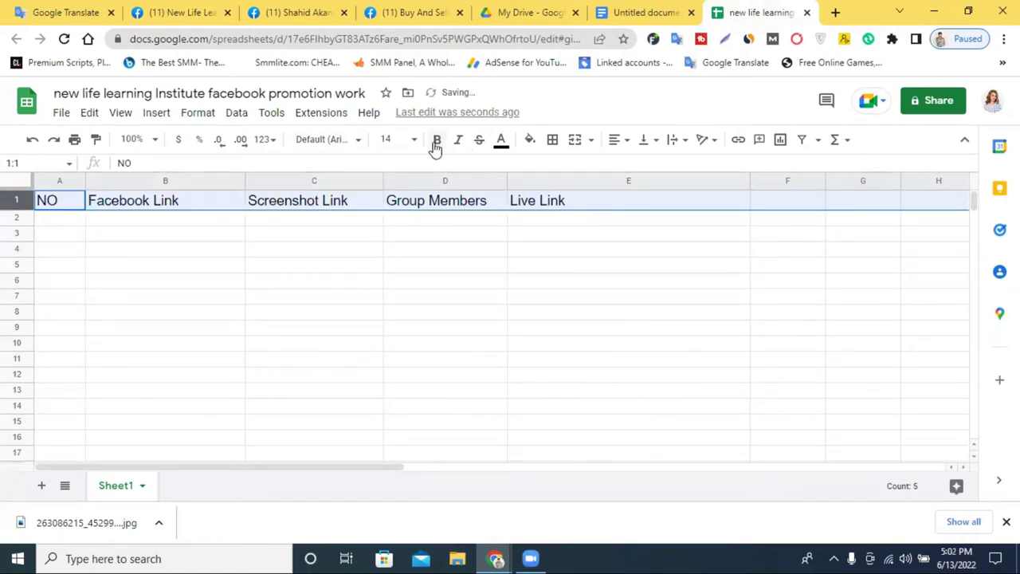
left_click(437, 143)
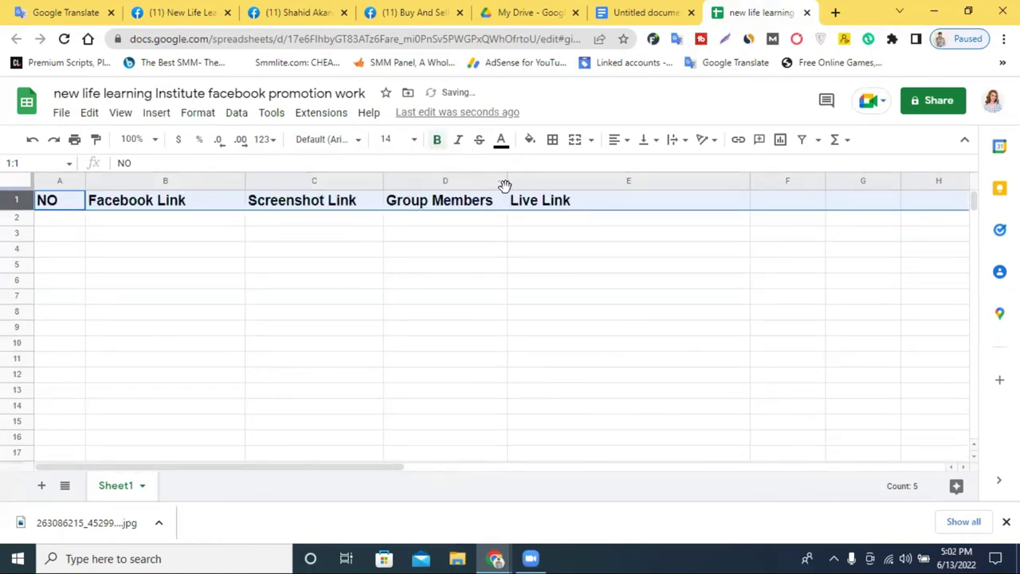
- Widen the Group Members column slightly and center the text of the header row horizontally
left_click_drag(506, 178, 522, 179)
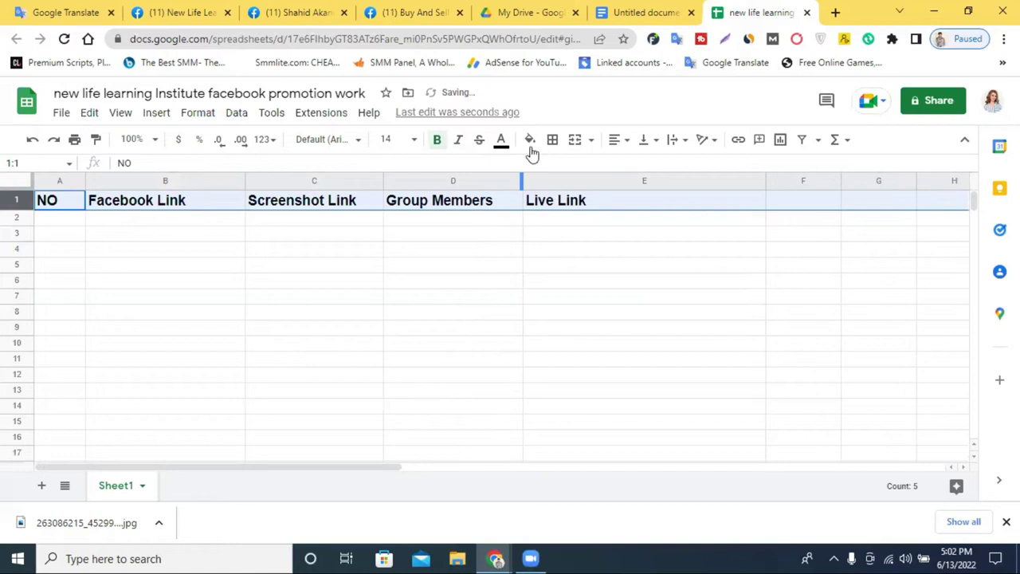
left_click(614, 143)
left_click(638, 165)
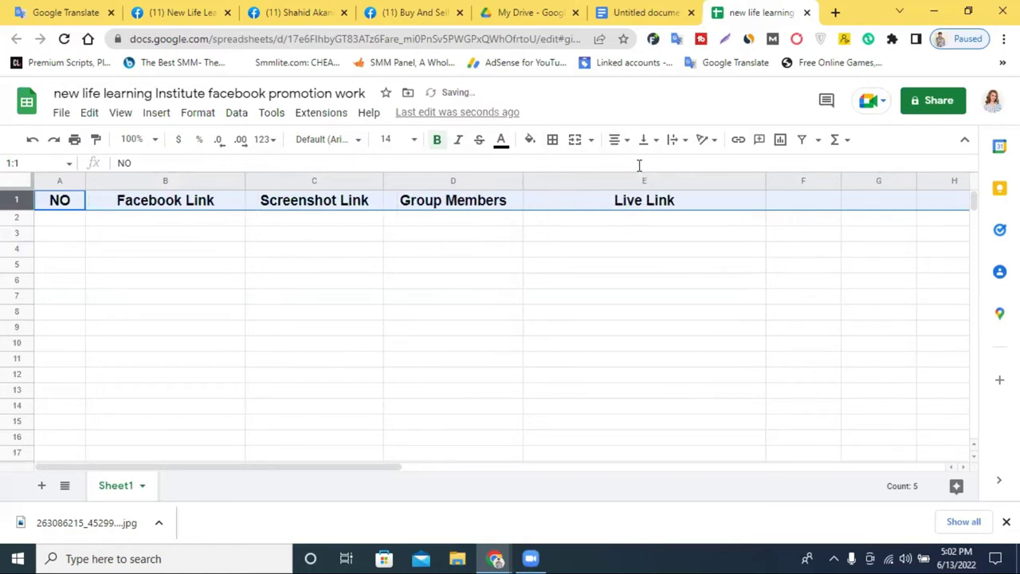
left_click(368, 316)
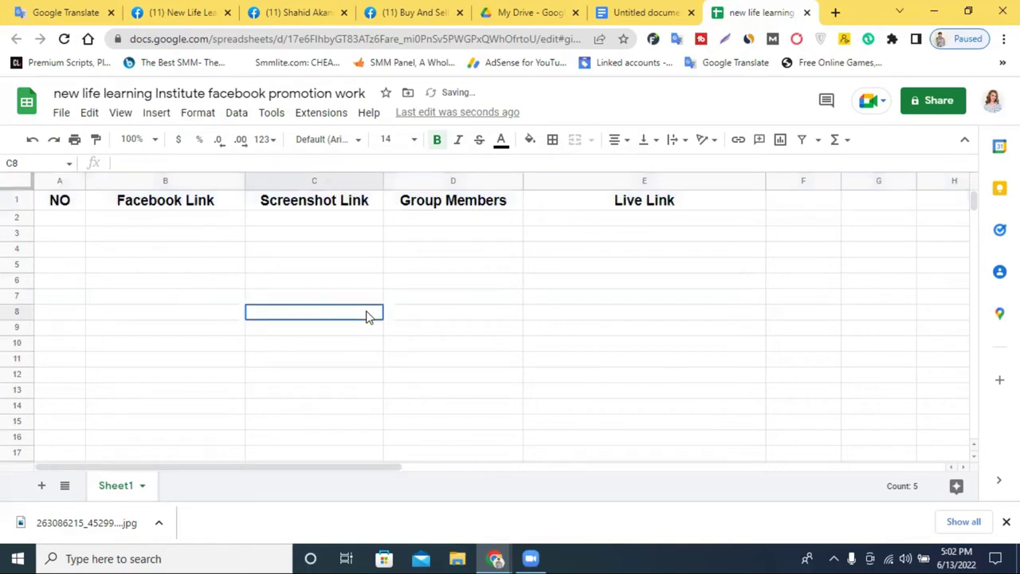
- Fill the whole header row 1 with magenta
left_click(15, 200)
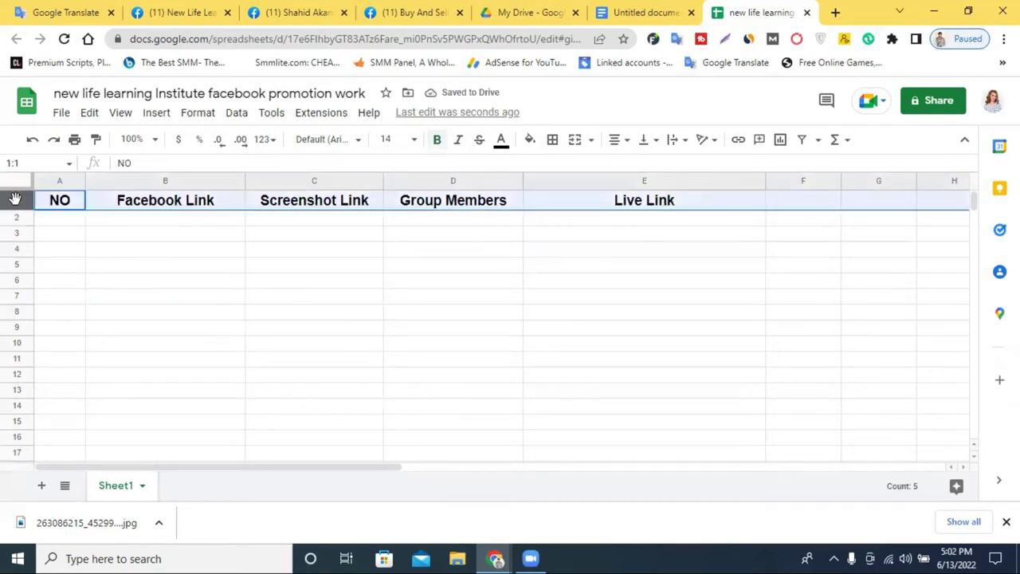
left_click(530, 143)
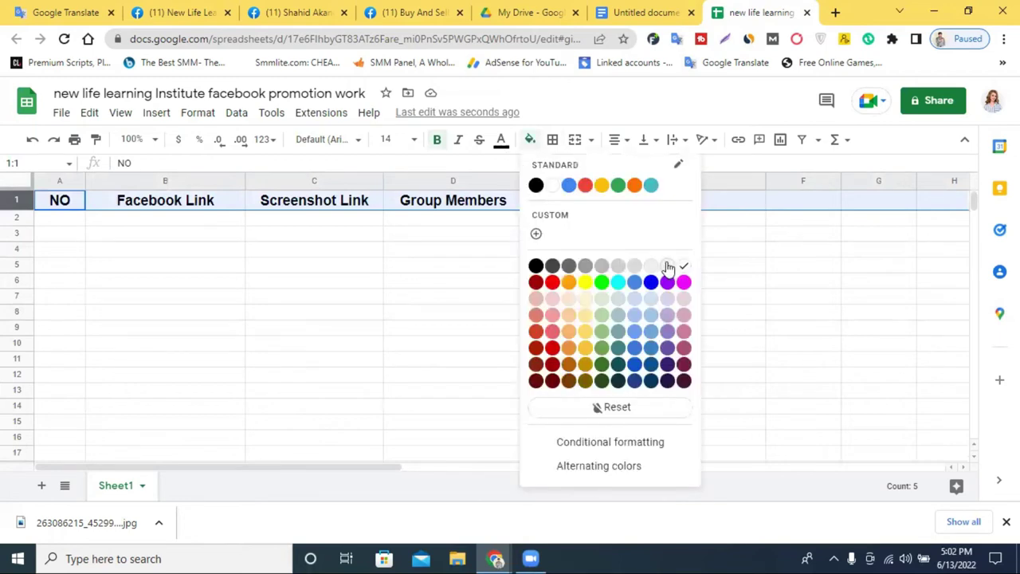
left_click(683, 283)
left_click(604, 253)
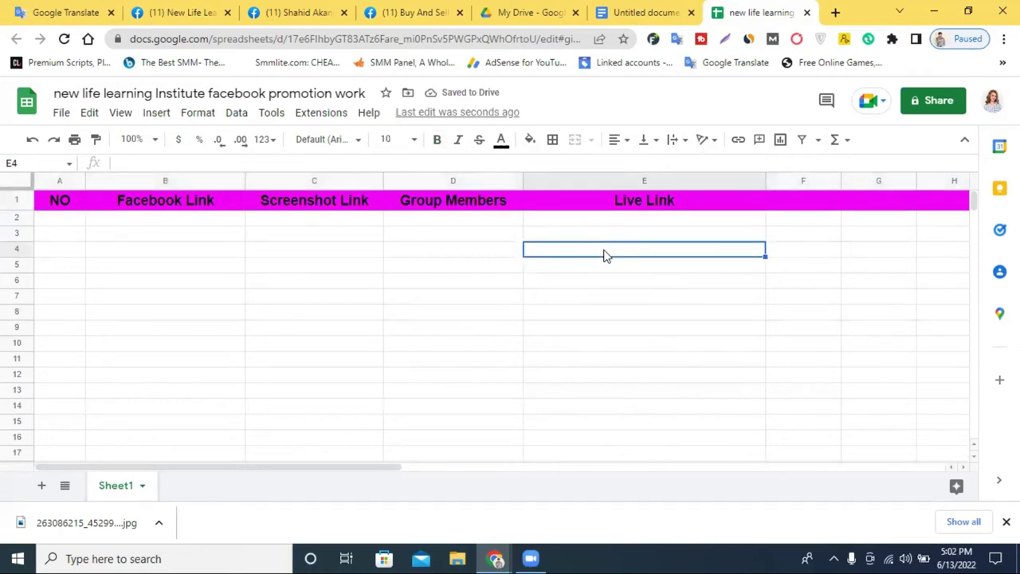
- Open the USA Buy and sell group from the Facebook groups list in its own browser tab and switch to it
left_click(431, 11)
left_click(335, 6)
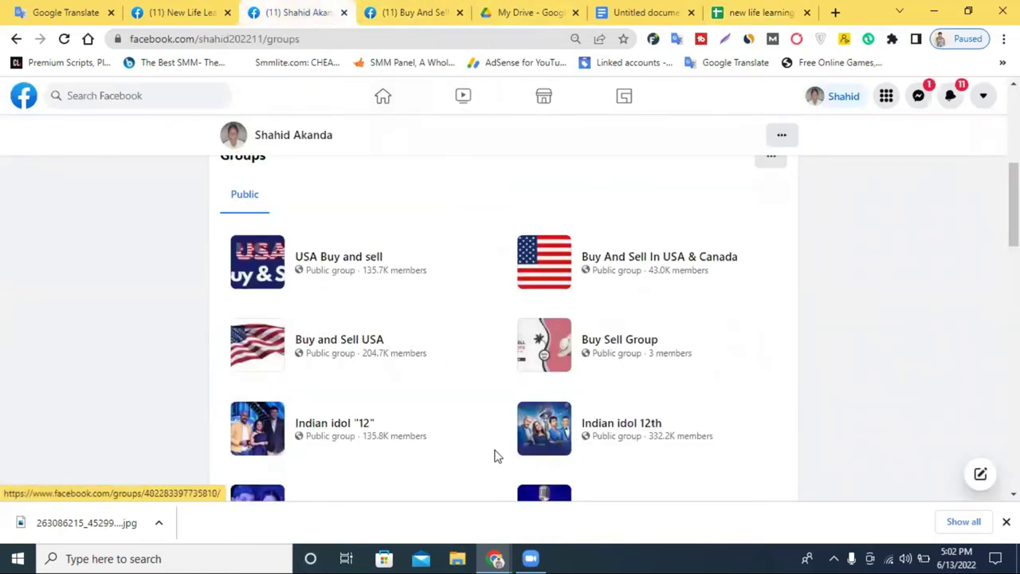
right_click(354, 259)
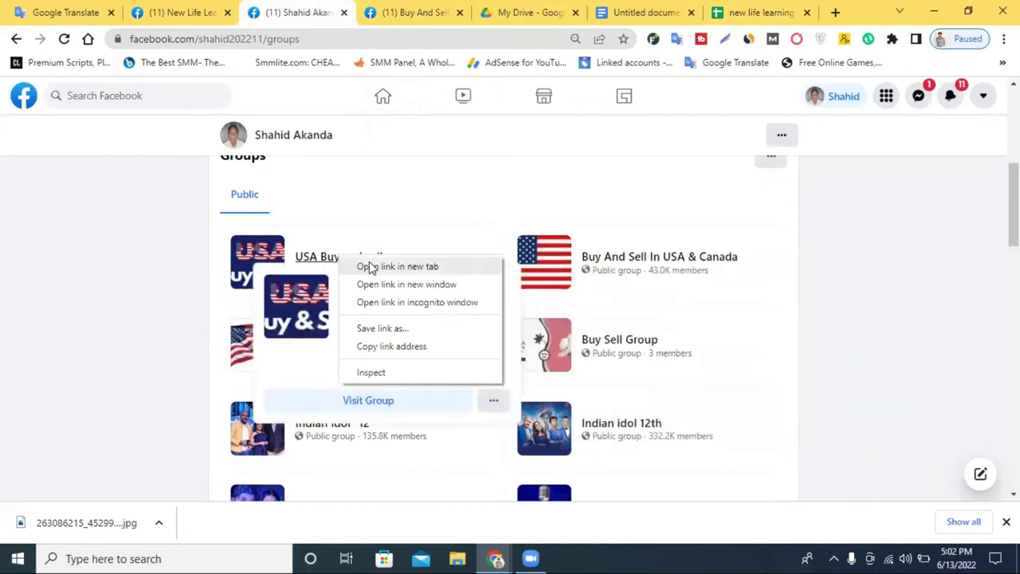
left_click(369, 267)
left_click(353, 11)
left_click(480, 9)
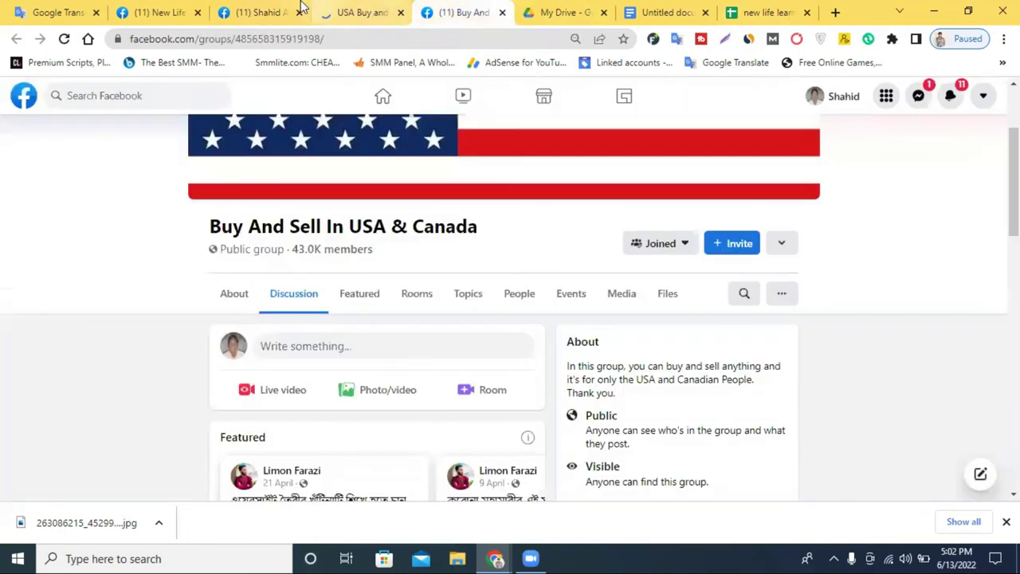
left_click(275, 10)
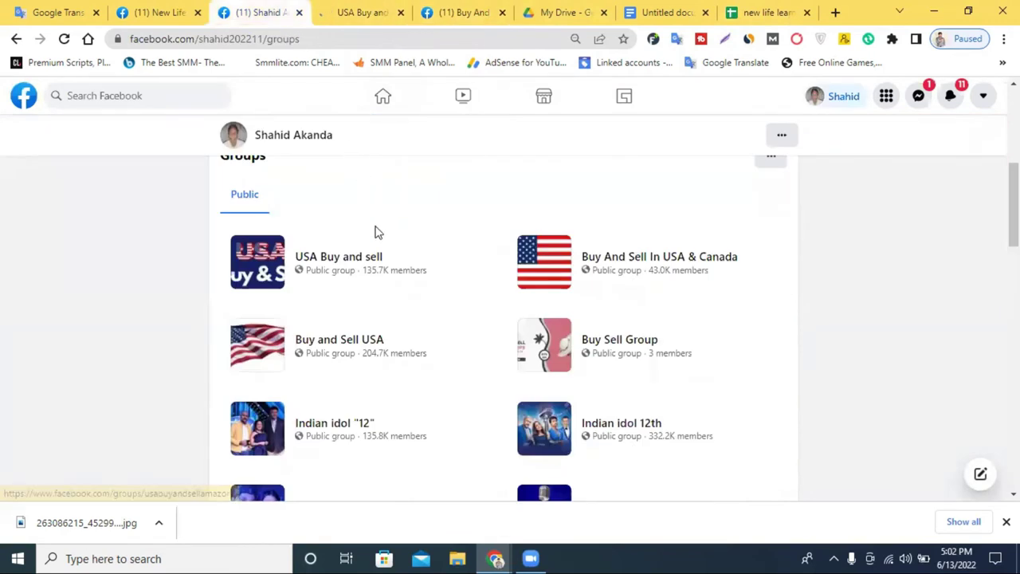
left_click(342, 6)
left_click(456, 9)
left_click(363, 12)
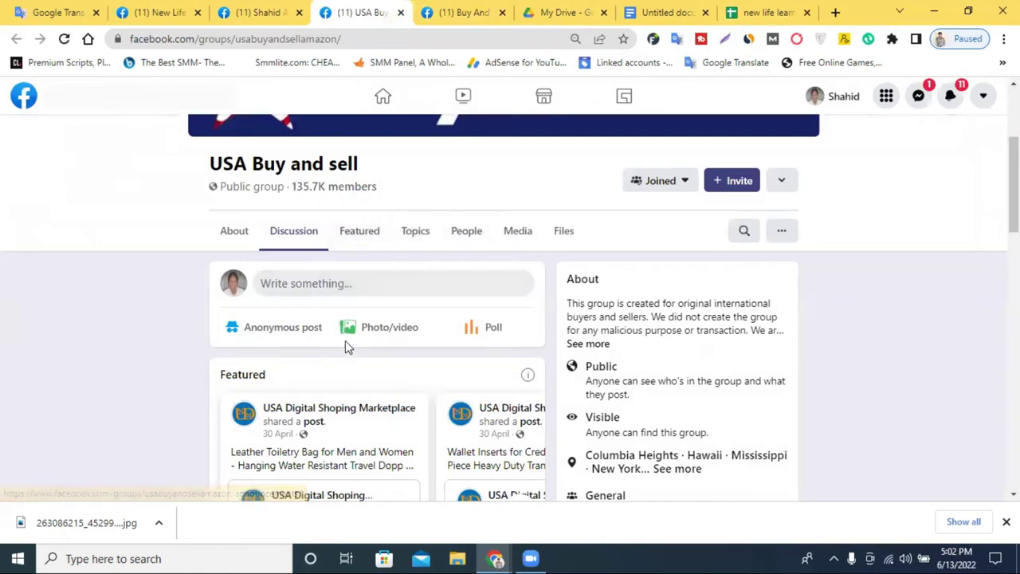
- Start a photo post in the USA Buy and sell group with today's promotion image from the Downloads folder
left_click(356, 322)
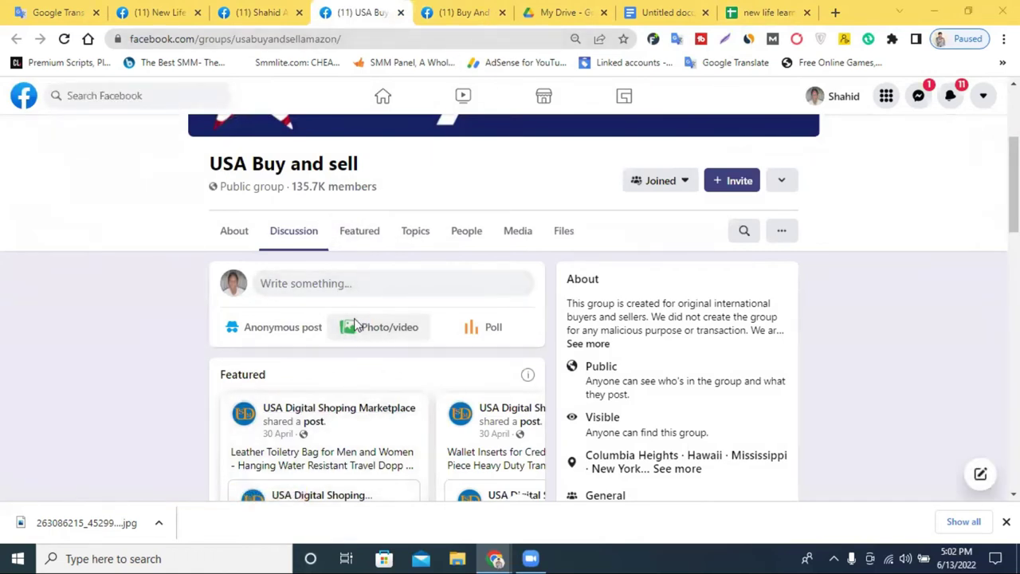
left_click(356, 322)
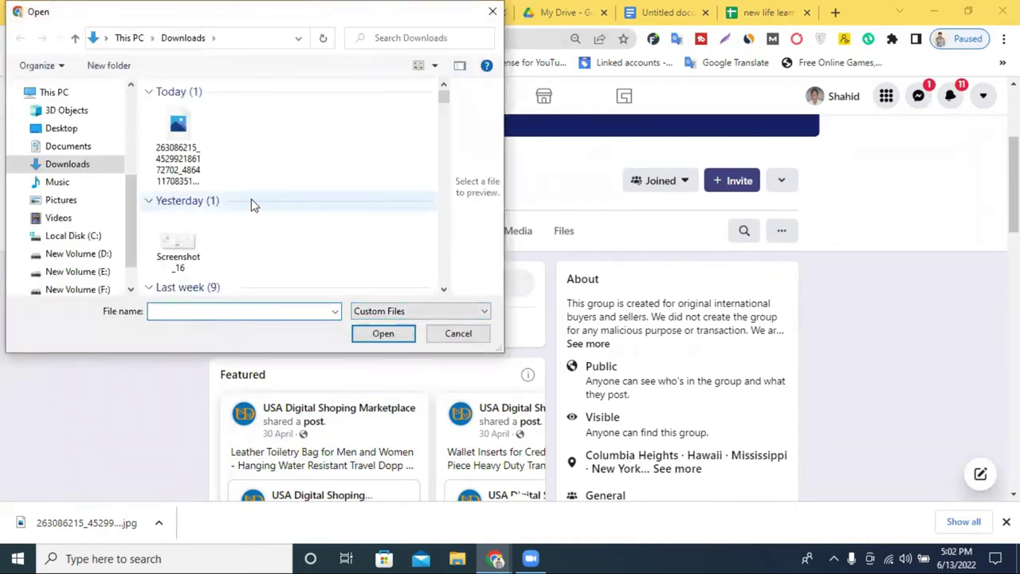
left_click(179, 144)
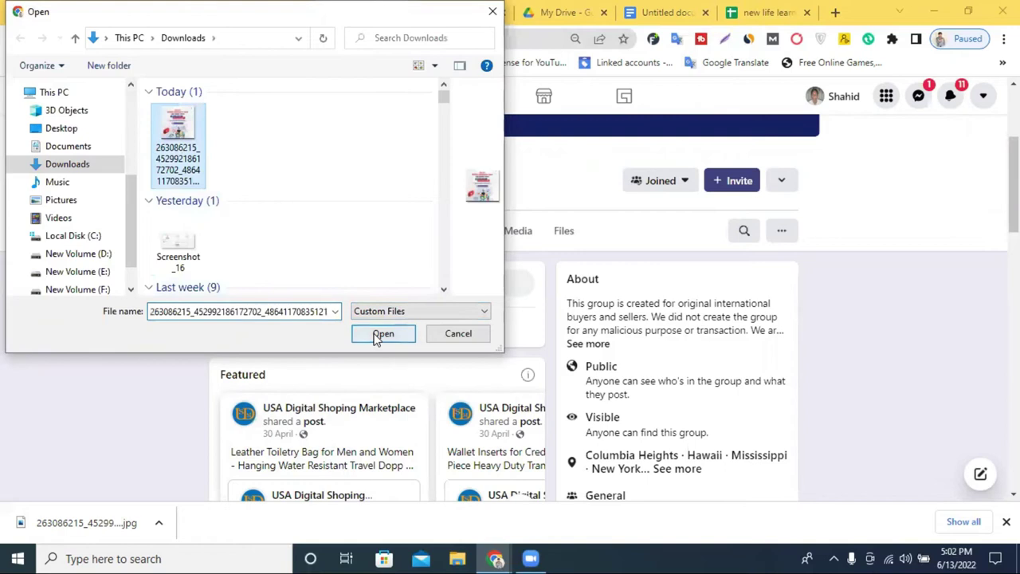
left_click(376, 337)
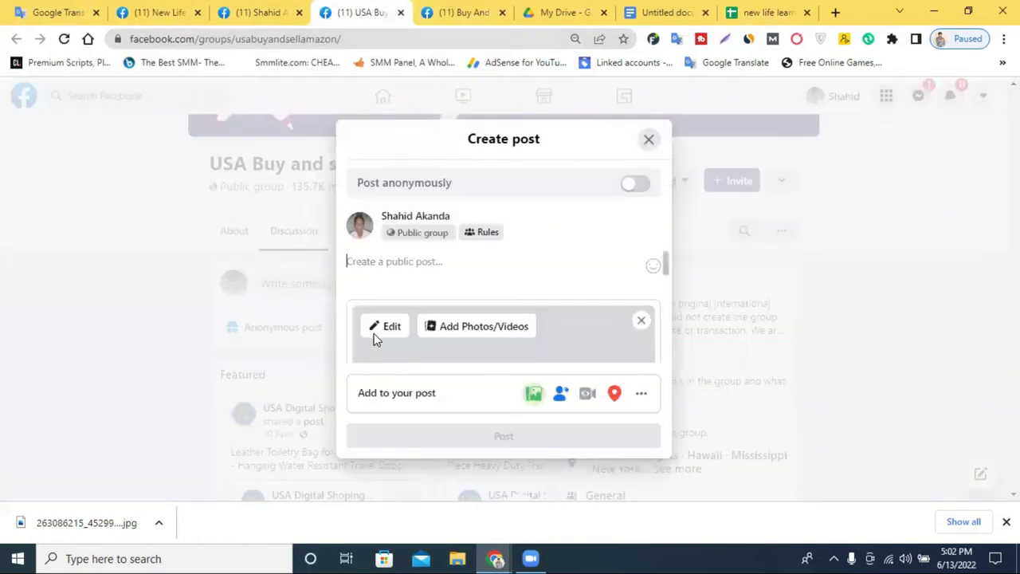
- Copy the Bengali YouTube monetization course text, through the website link, from the untitled Google document and paste it into the group post
left_click(662, 12)
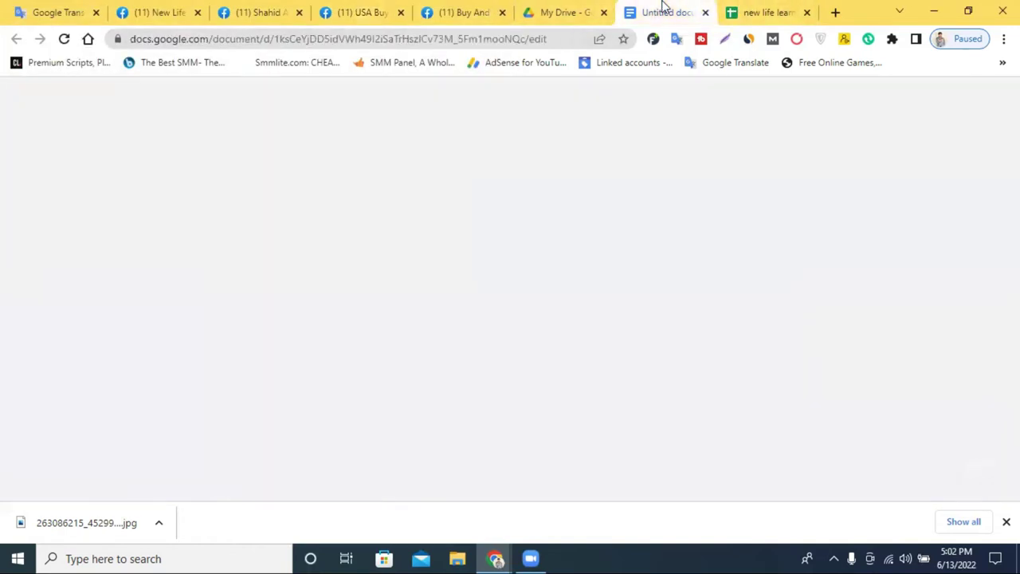
scroll(313, 263, "down", 10)
scroll(263, 231, "up", 5)
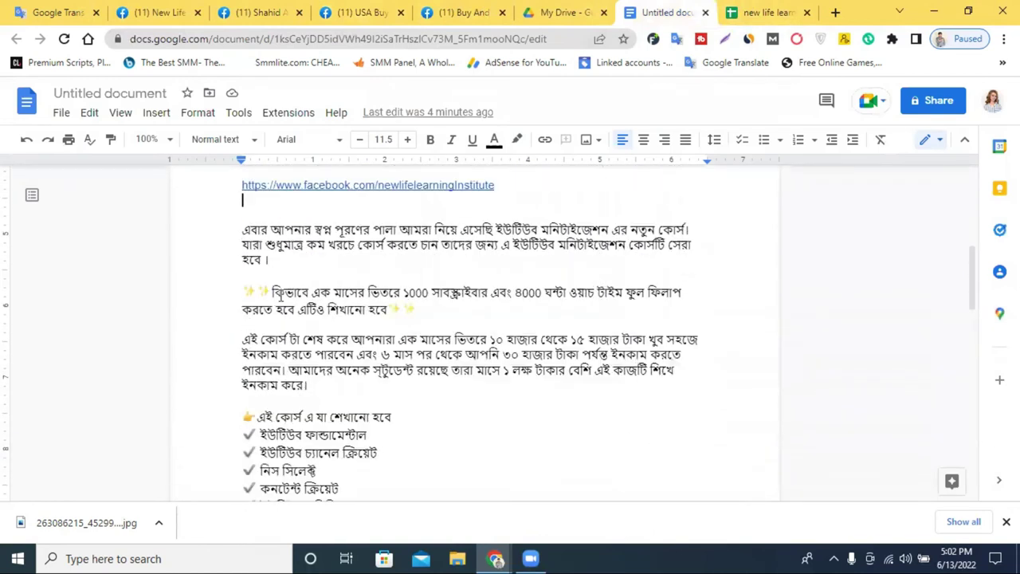
left_click_drag(244, 229, 517, 470)
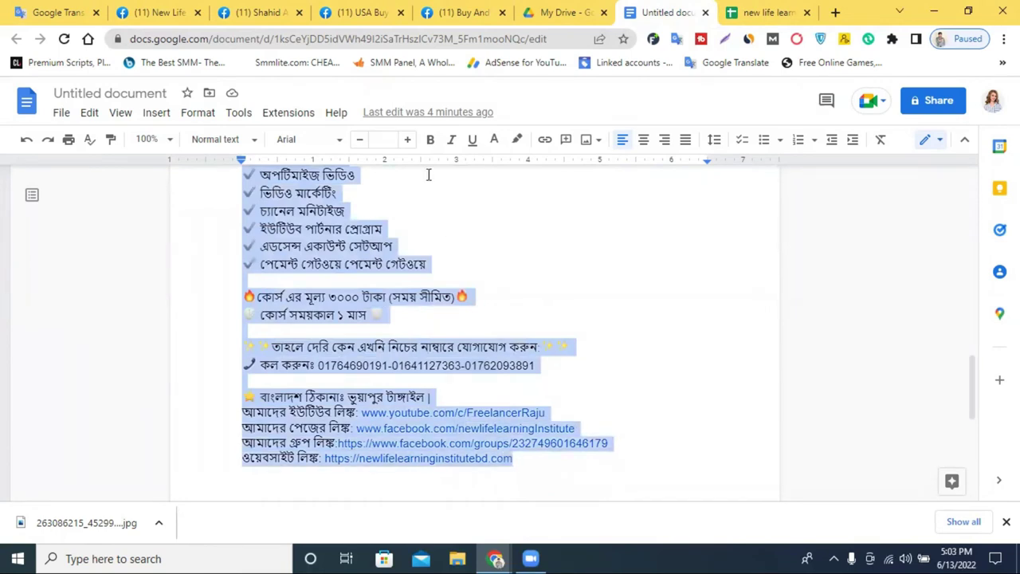
left_click(359, 9)
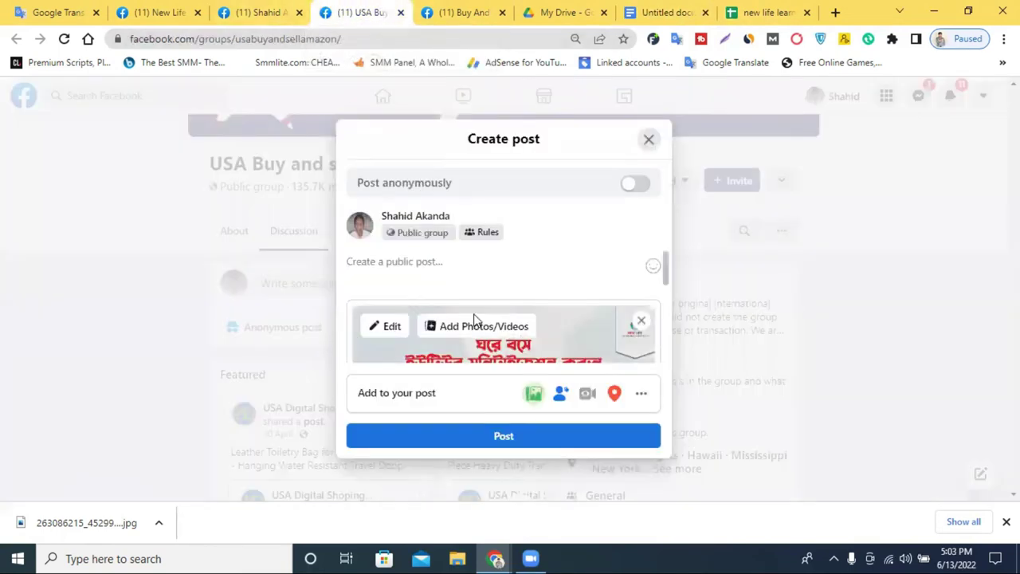
left_click(417, 263)
key("ctrl+v")
- Review the draft, publish it in the USA Buy and sell group, and bring the new post's image into view
scroll(416, 263, "up", 10)
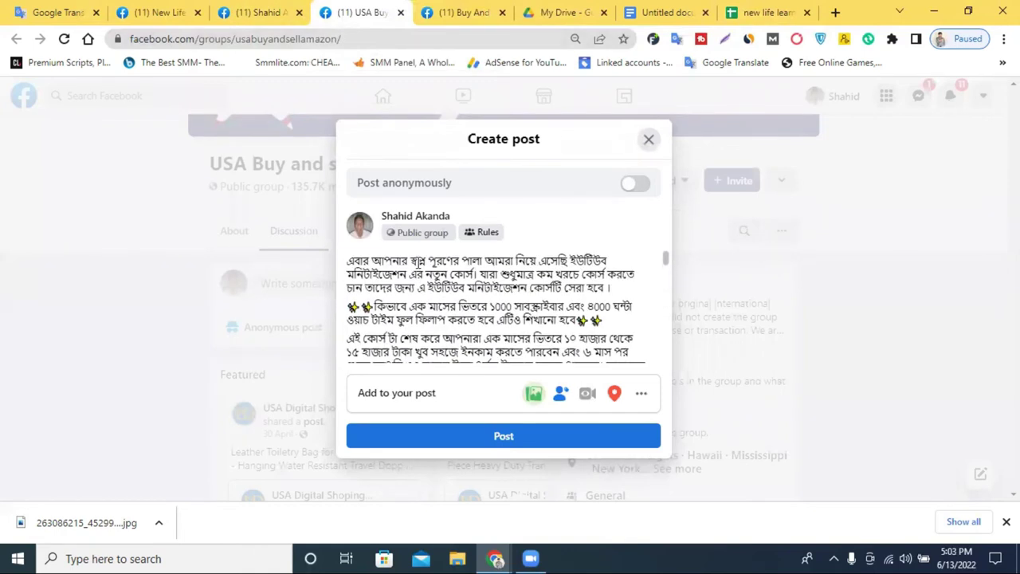
scroll(416, 265, "down", 10)
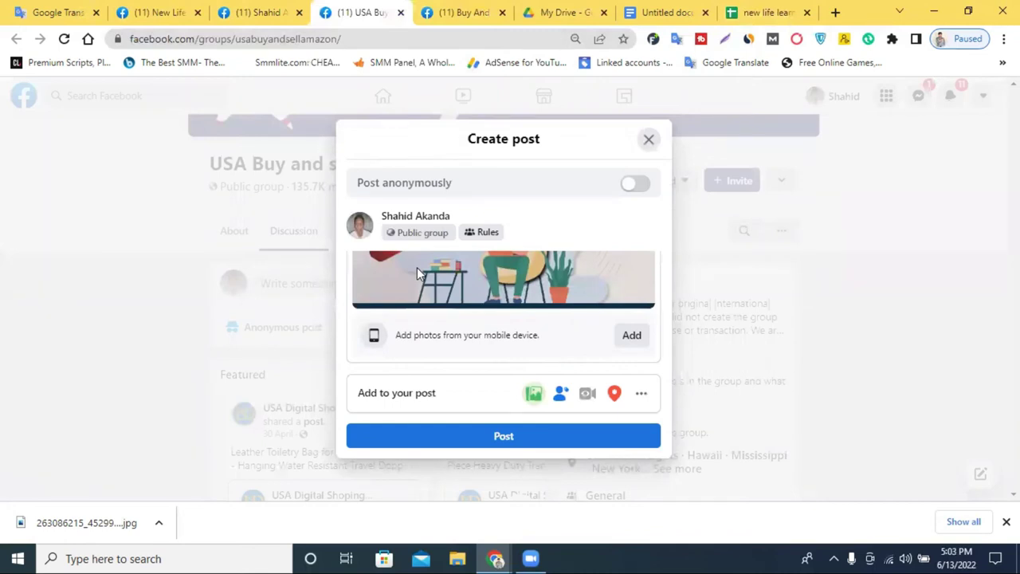
left_click(486, 440)
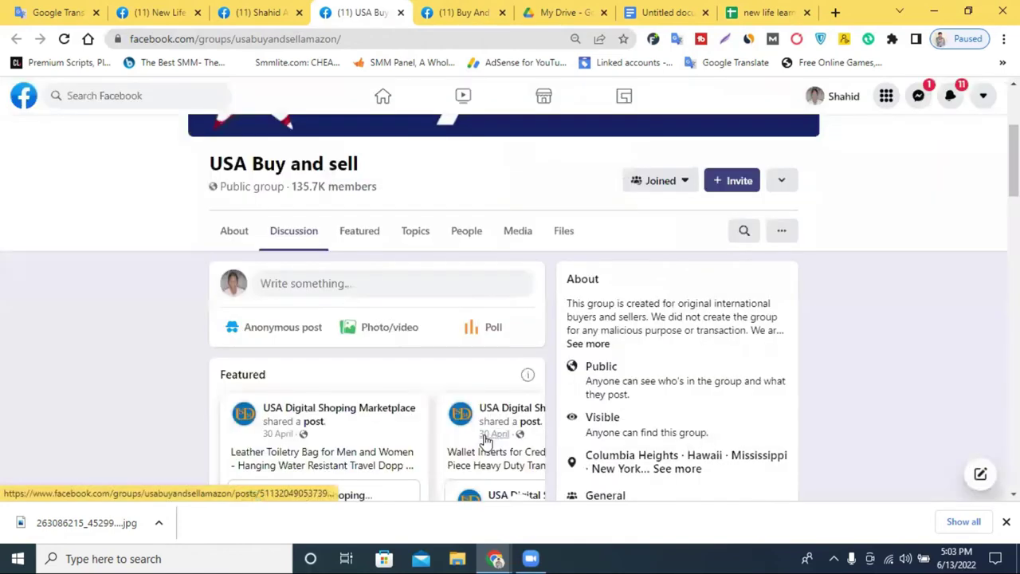
scroll(498, 384, "down", 10)
scroll(498, 386, "up", 5)
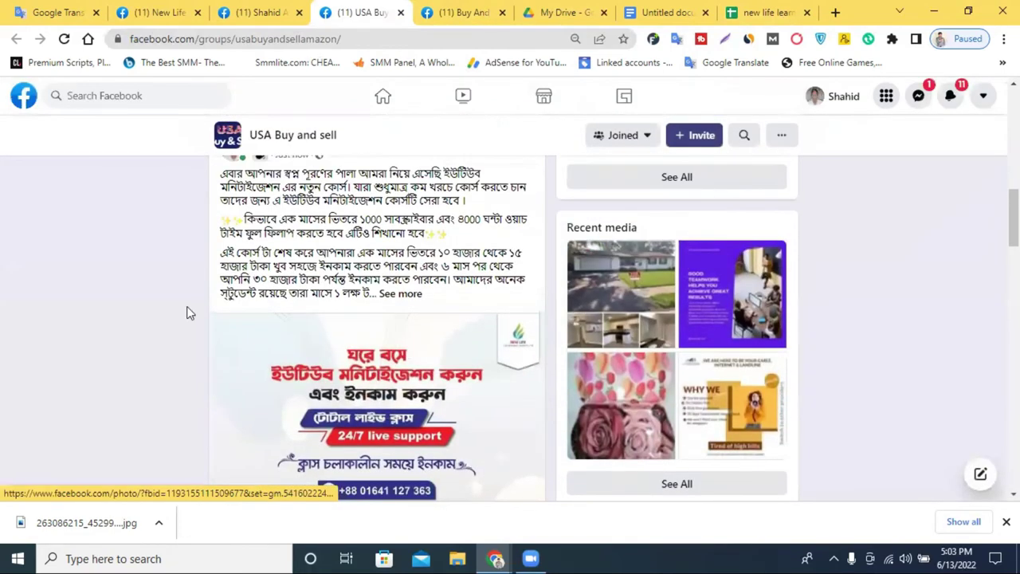
scroll(348, 382, "down", 2)
scroll(477, 346, "down", 3)
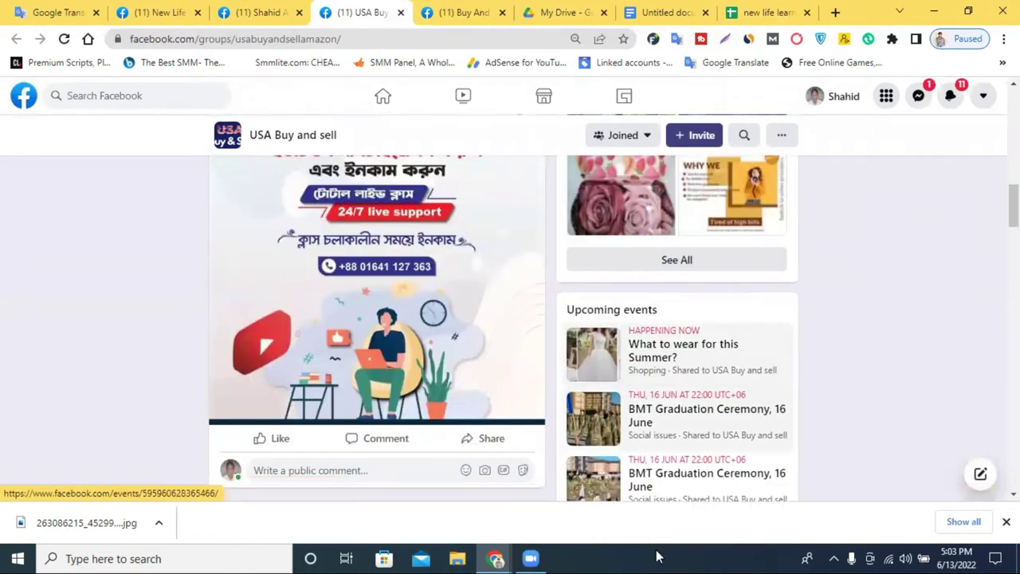
scroll(338, 336, "up", 1)
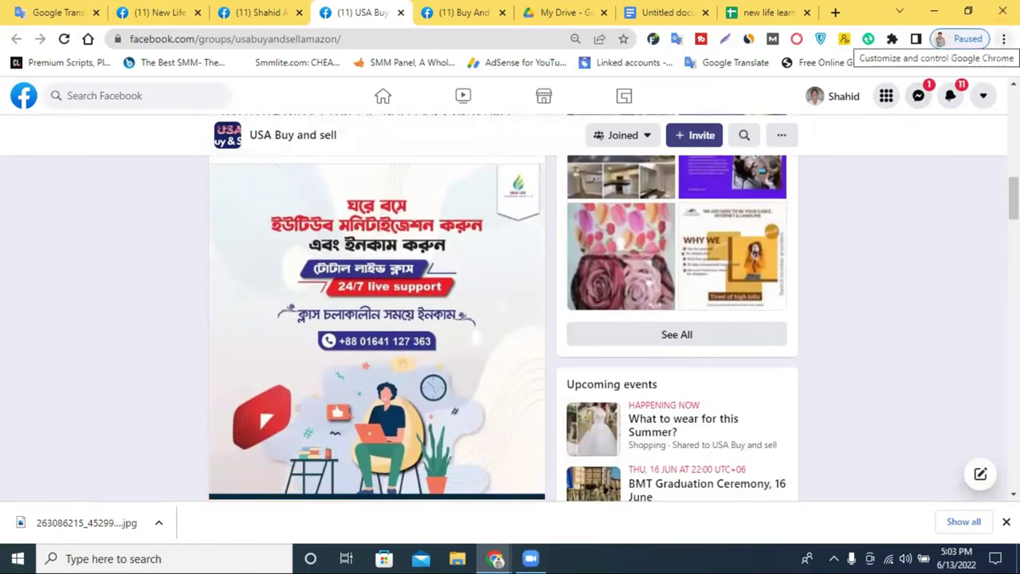
- Open the Chrome Web Store from the browser's extensions page and close the extensions page
left_click(1003, 38)
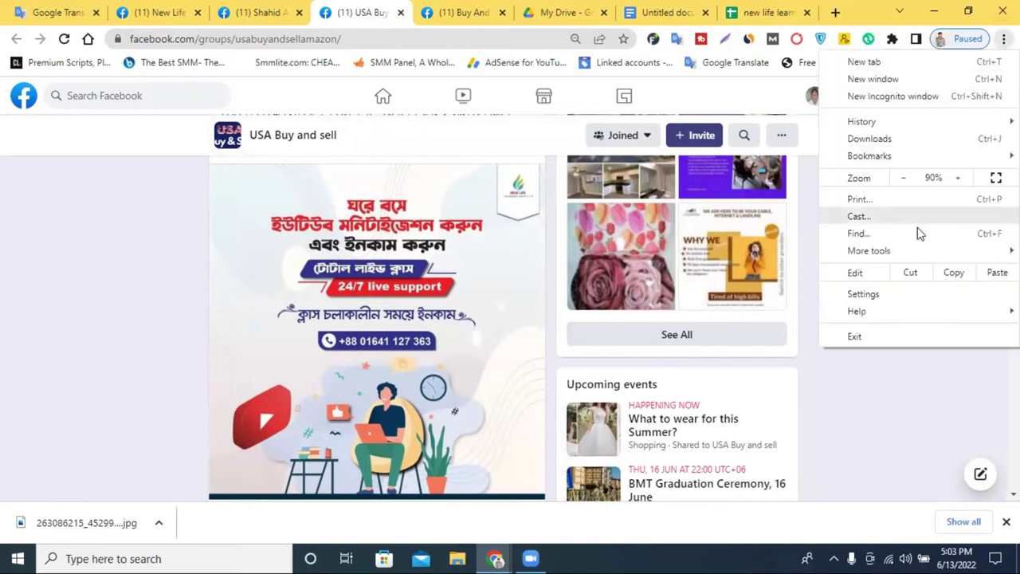
mouse_move(876, 253)
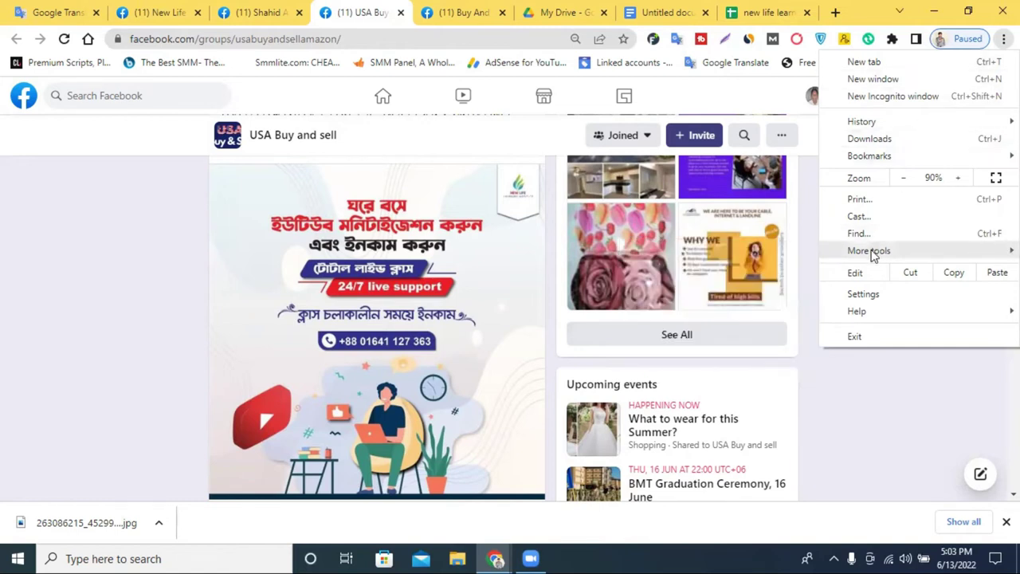
left_click(675, 328)
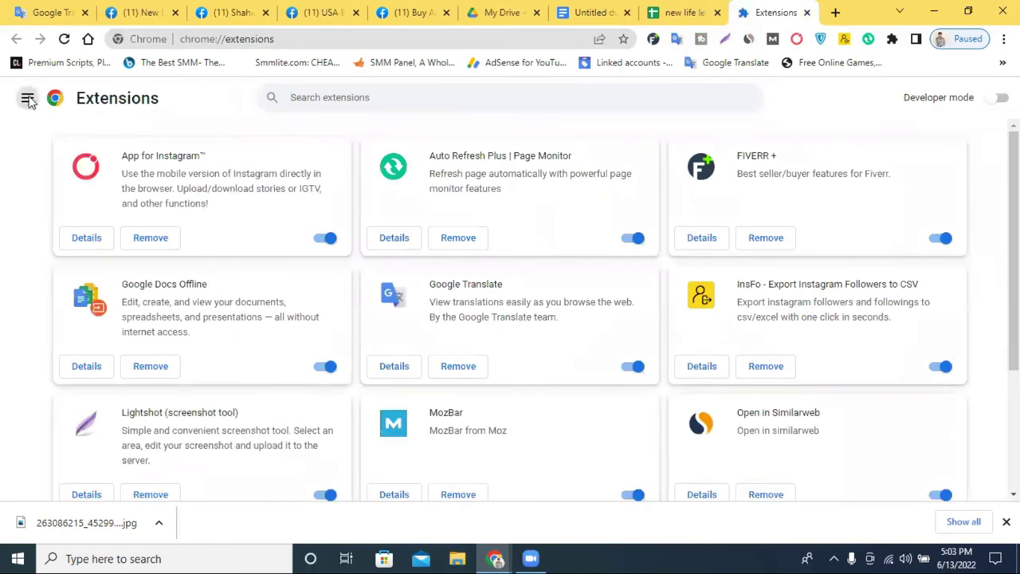
left_click(27, 98)
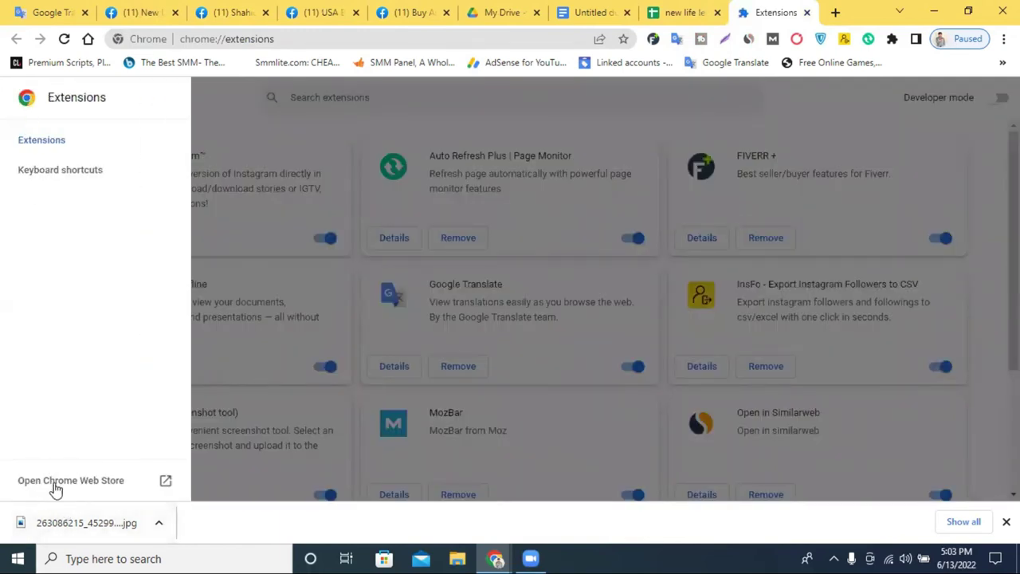
left_click(81, 481)
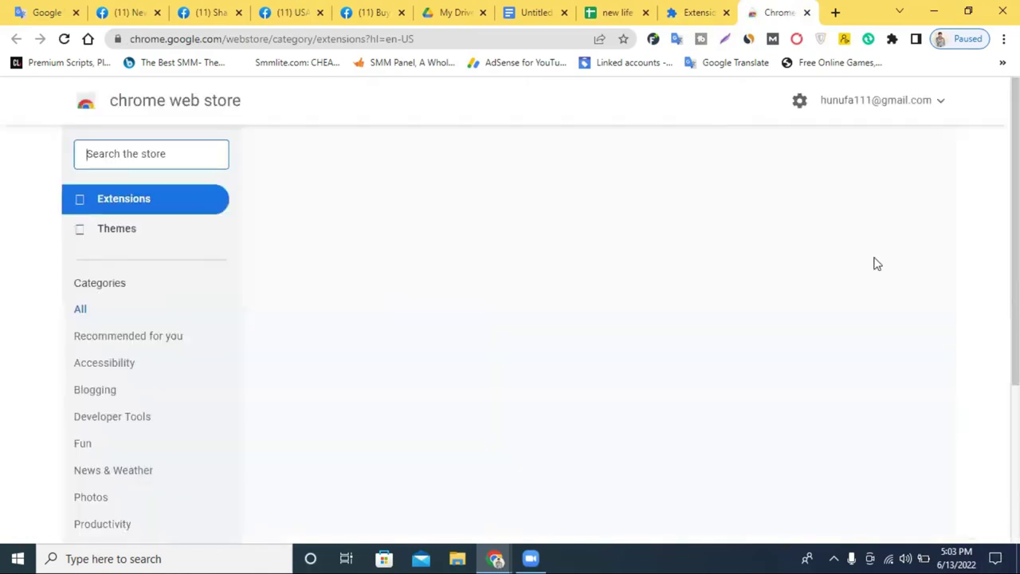
left_click(725, 19)
left_click(726, 13)
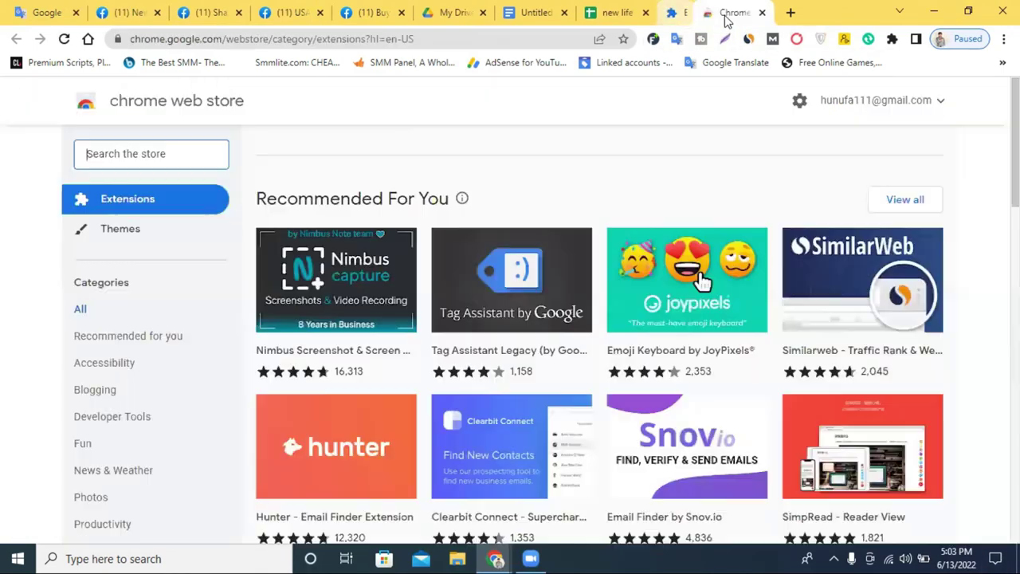
- Search the Chrome Web Store for "lightshot screenshot" and open the Lightshot (screenshot tool) listing
left_click(122, 153)
type("ligh")
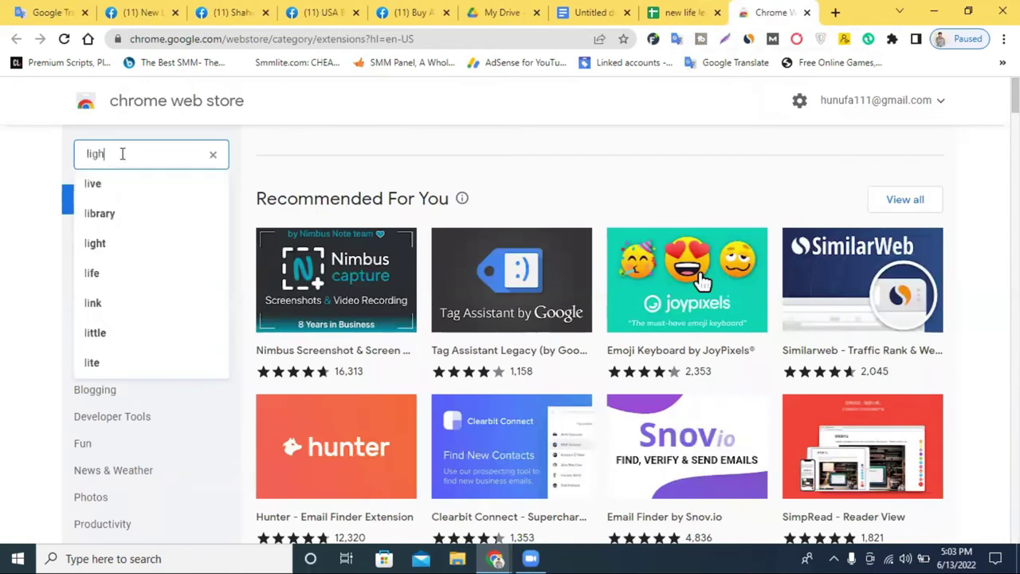
type("tsho")
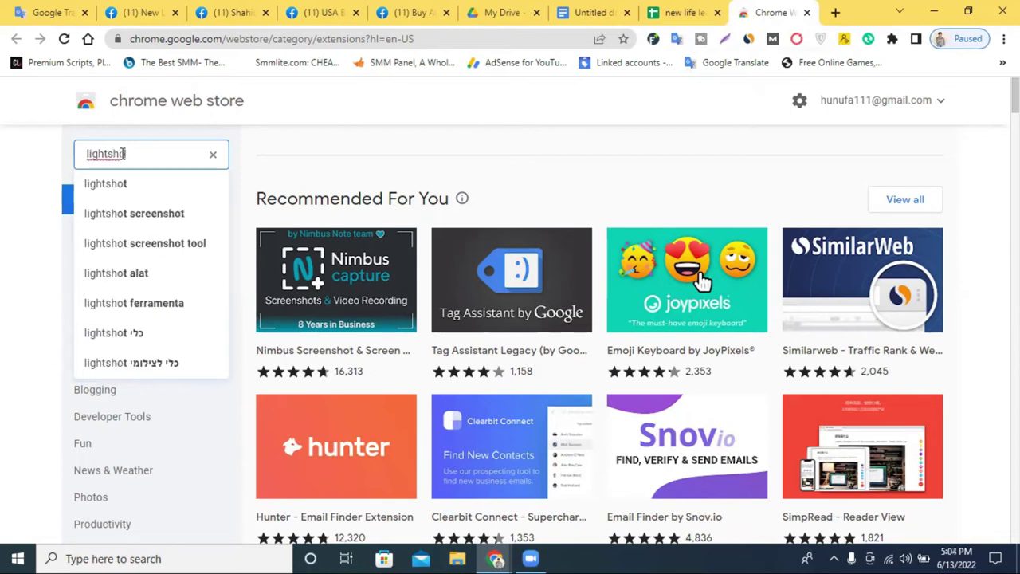
left_click(162, 222)
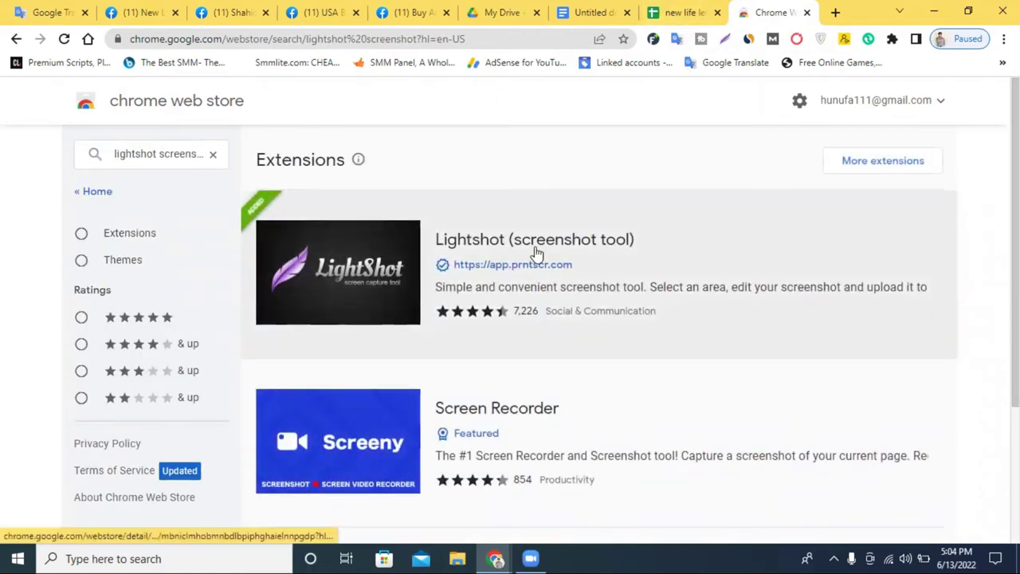
left_click(546, 247)
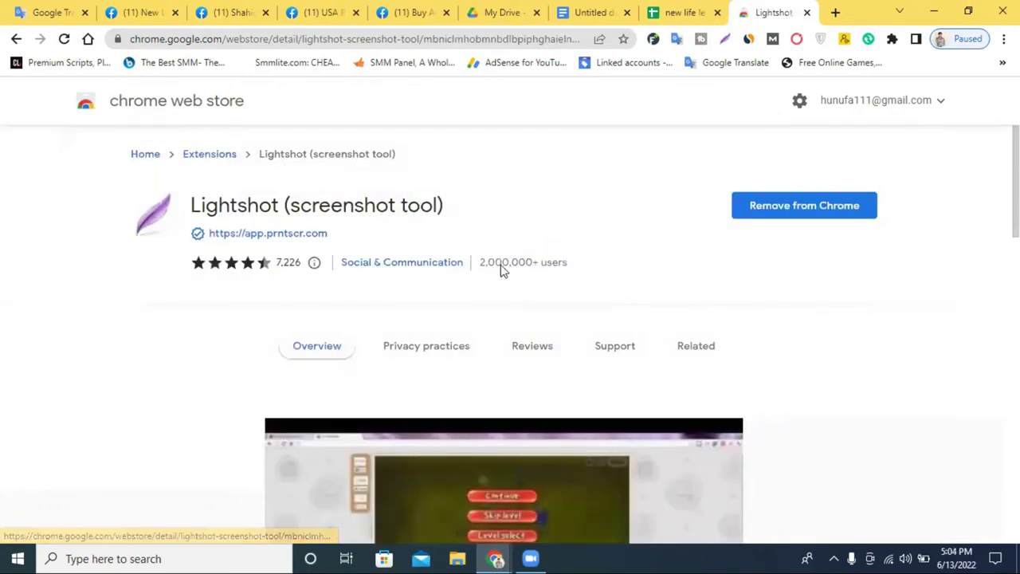
- Return to the search results, reopen the Lightshot listing, and show the browser's list of installed extensions
left_click(16, 42)
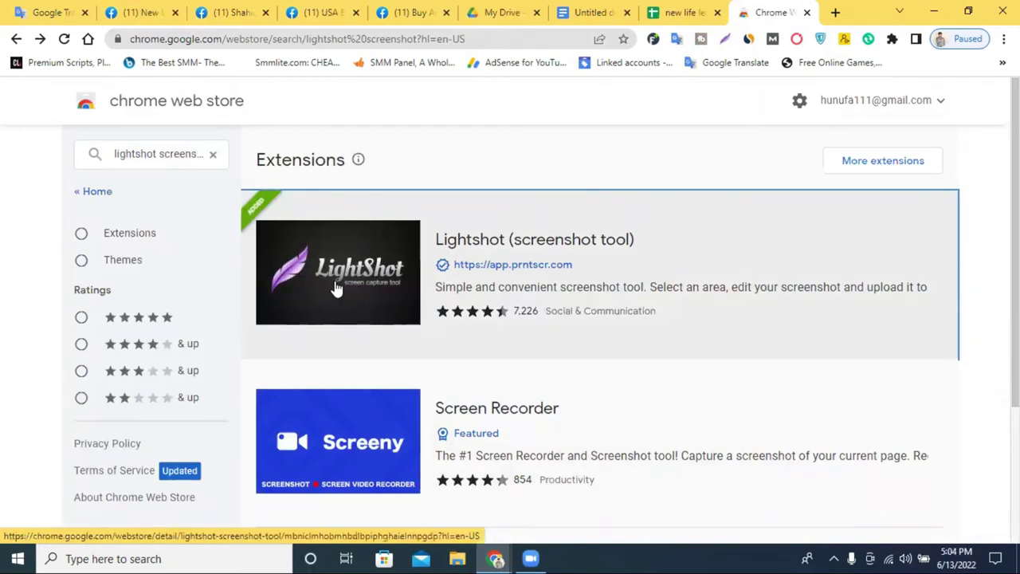
left_click(580, 264)
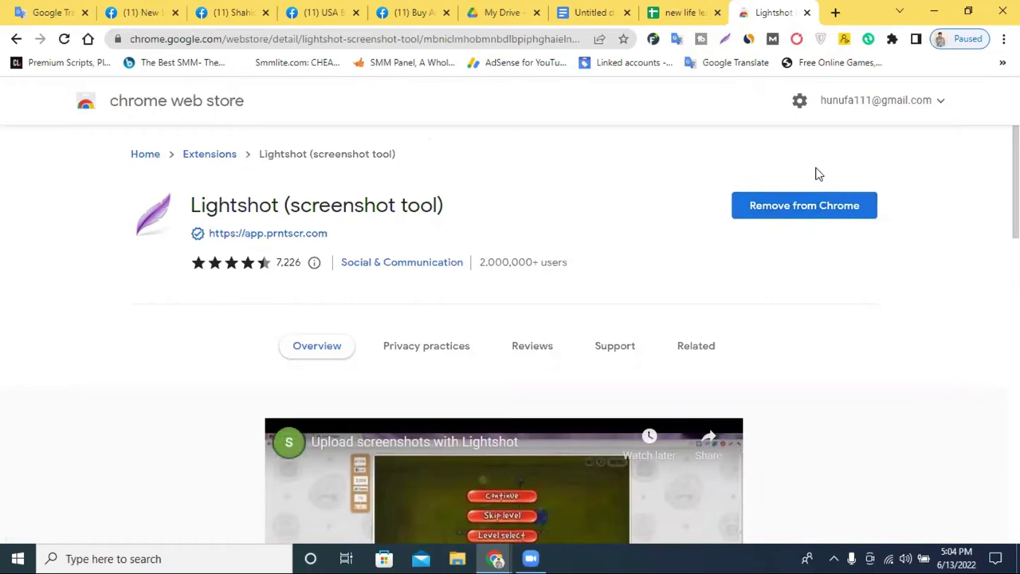
left_click(892, 39)
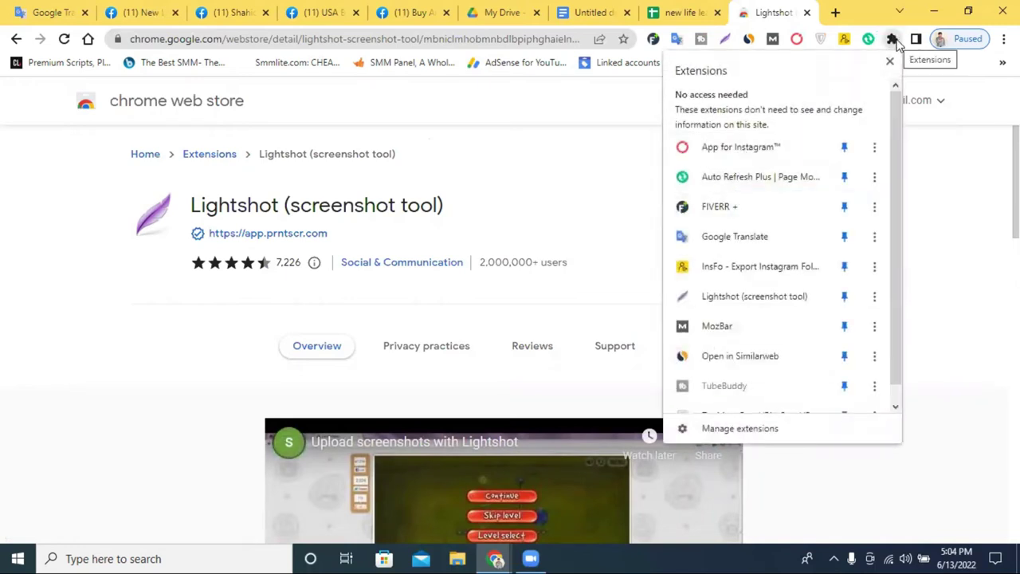
- Unpin the ZenMate Free VPN extension, pin it again, and close the list of installed extensions
scroll(828, 359, "down", 1)
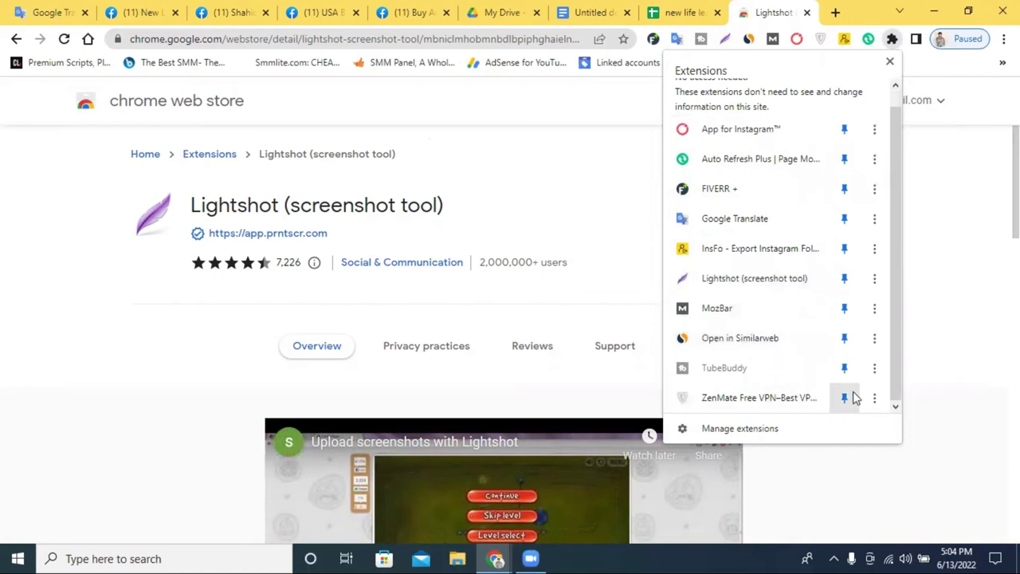
left_click(845, 398)
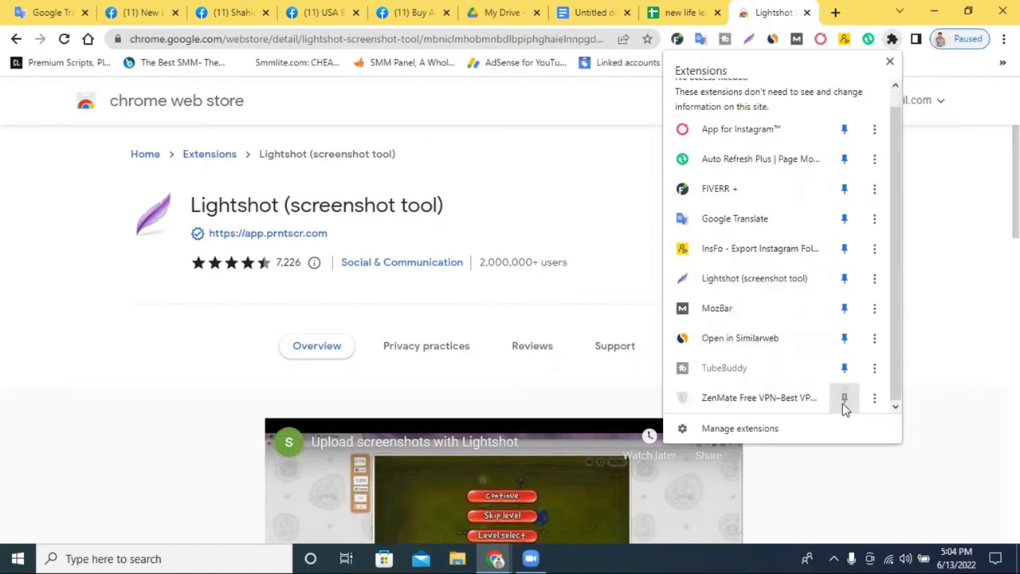
left_click(845, 397)
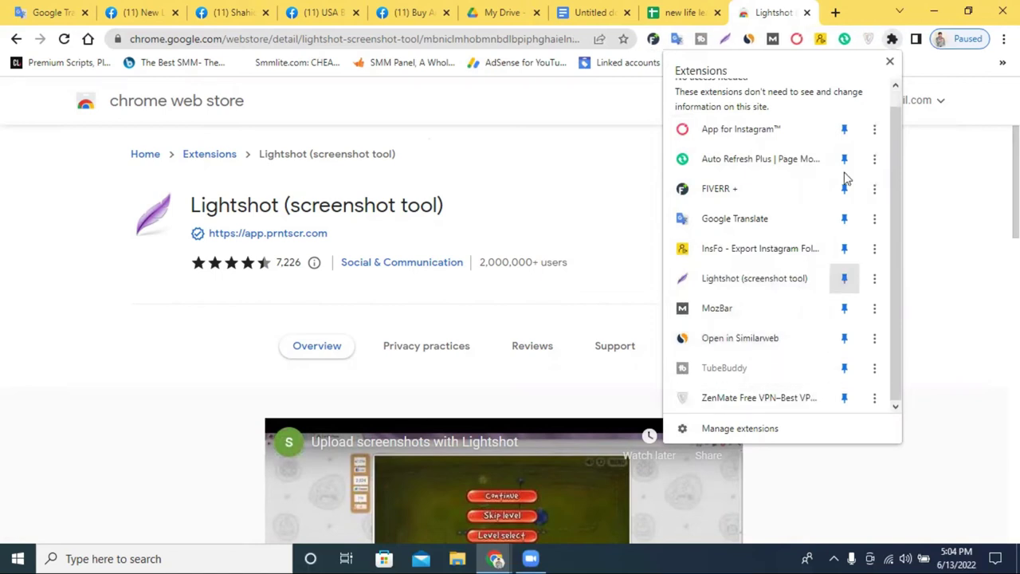
left_click(981, 236)
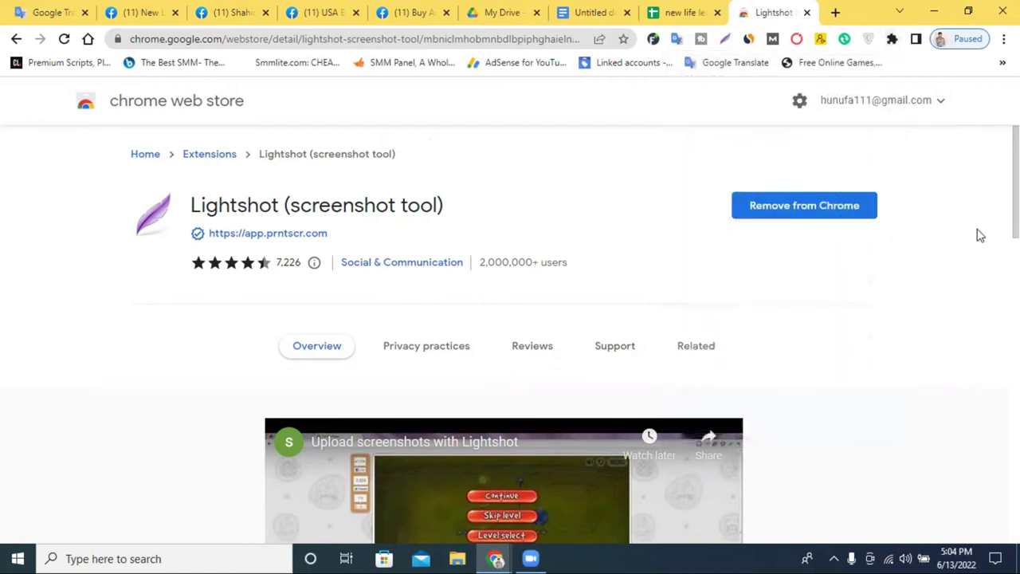
- Copy the name Lightshot from the listing, search the web for "lightshot download" in a new tab, and open the app.prntscr.com download page
double_click(240, 205)
right_click(243, 206)
left_click(271, 218)
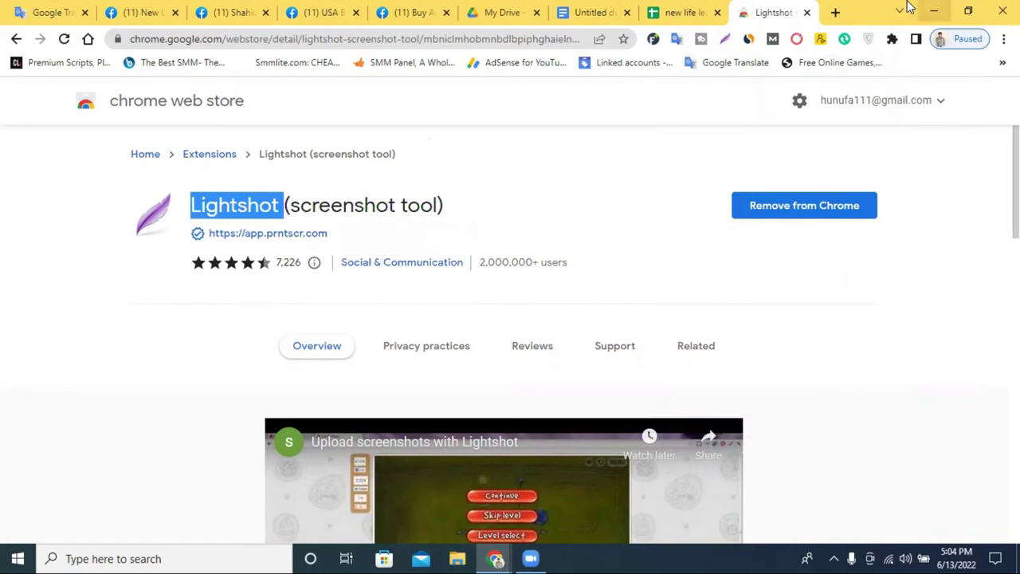
left_click(835, 13)
right_click(461, 39)
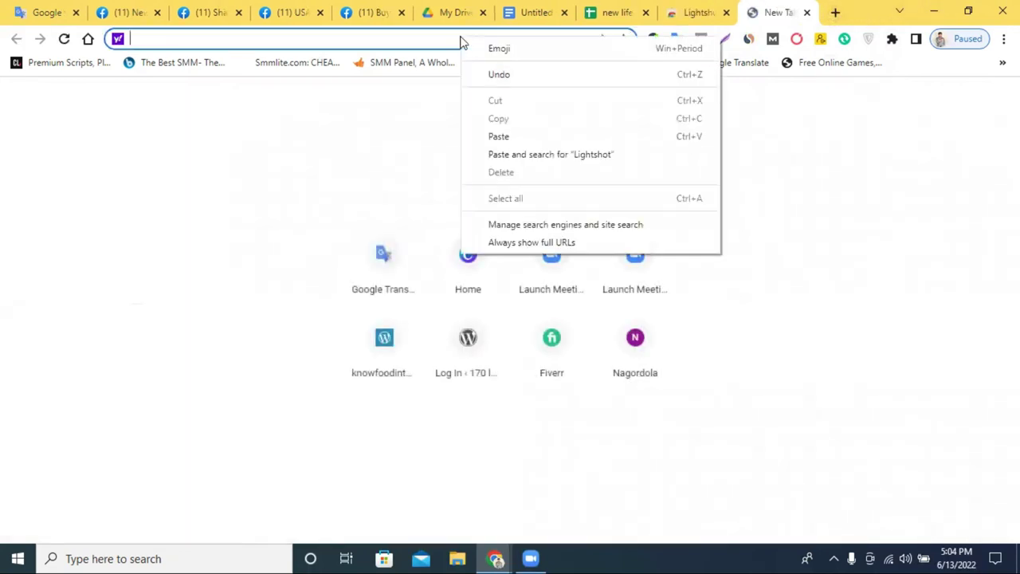
left_click(519, 138)
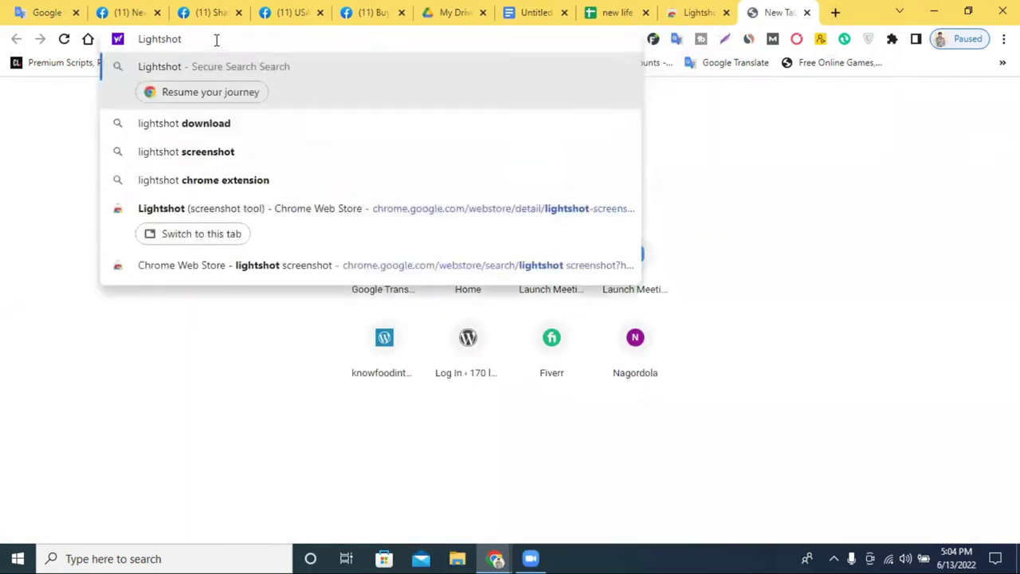
left_click(233, 128)
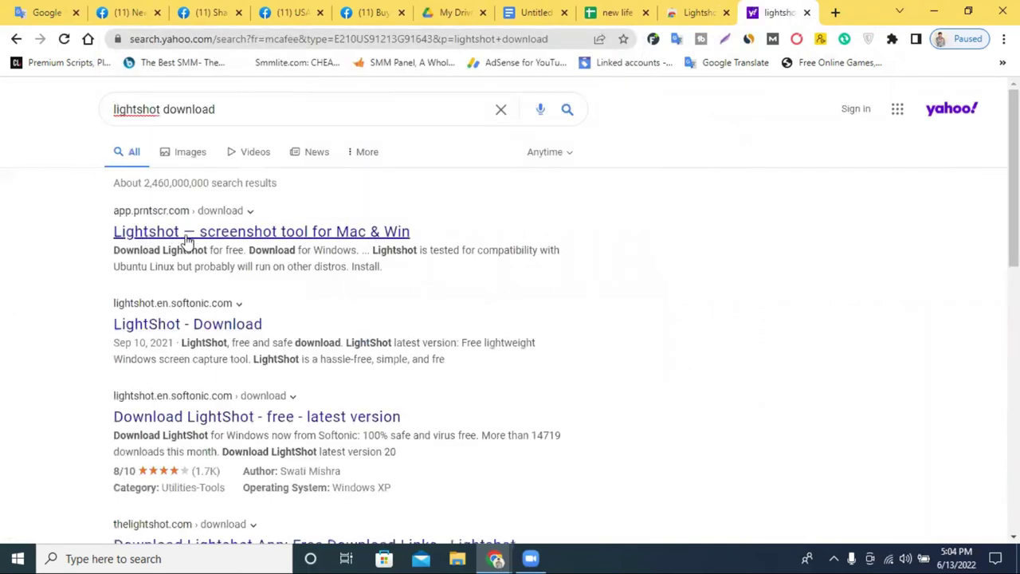
left_click(211, 237)
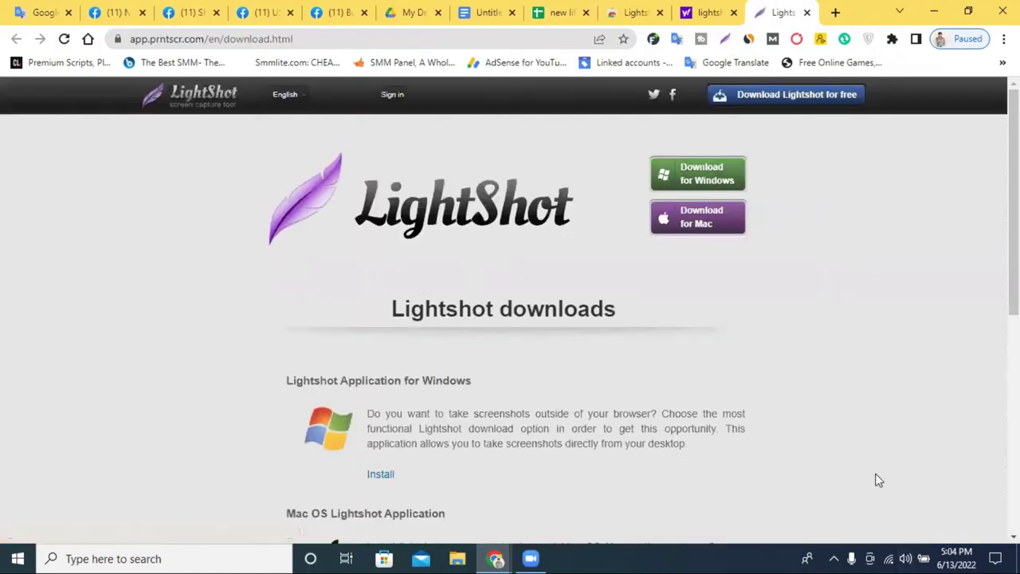
- Check the hidden system tray icons for Lightshot, and close the download page, the search results and the Chrome Web Store listing
left_click(835, 557)
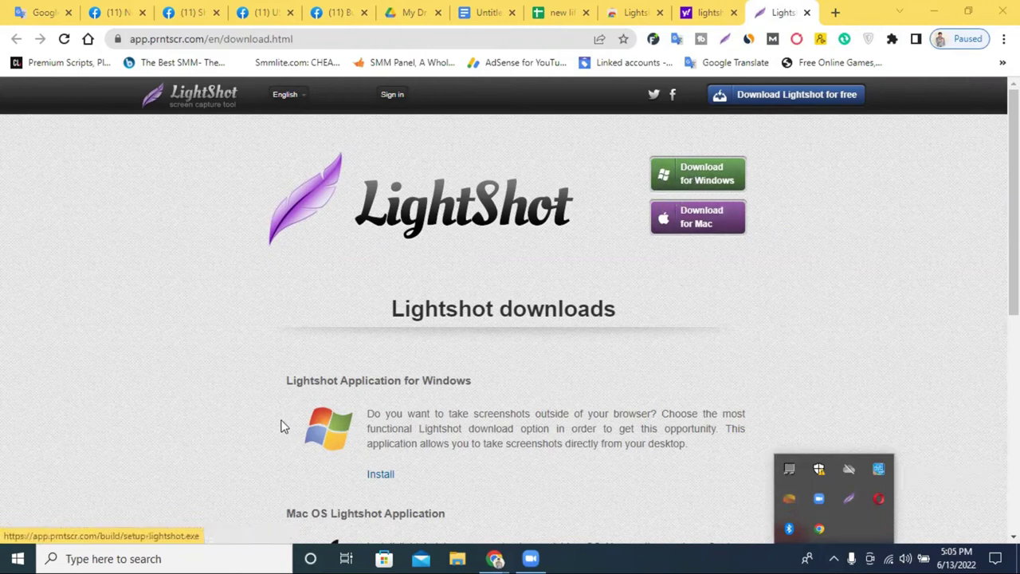
left_click(906, 289)
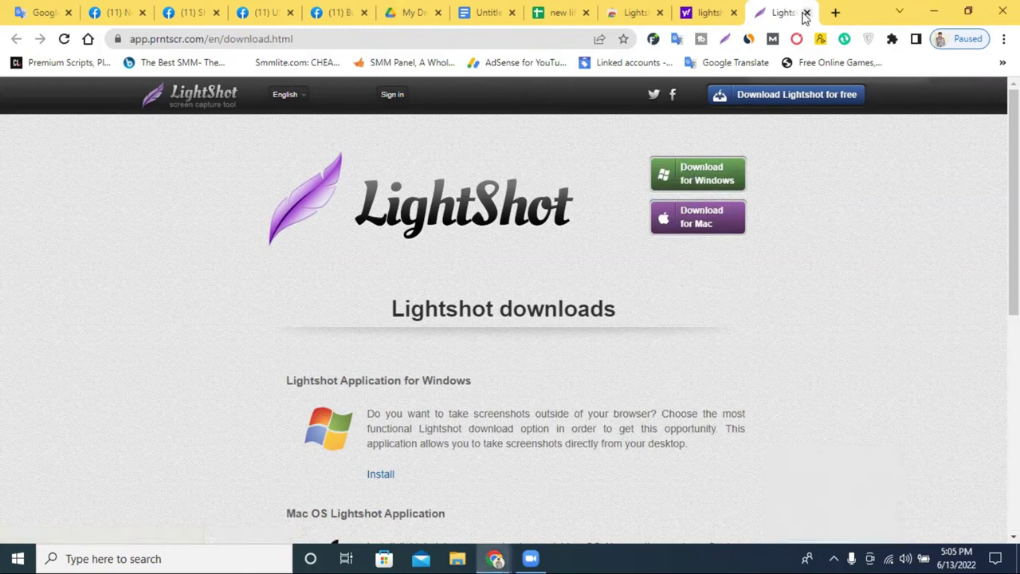
left_click(806, 12)
left_click(733, 12)
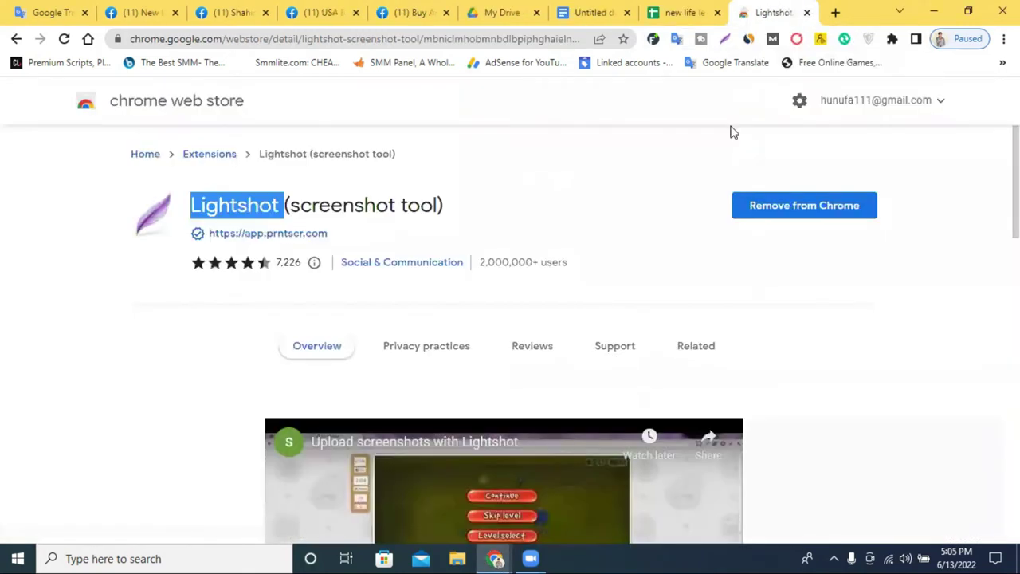
left_click(949, 223)
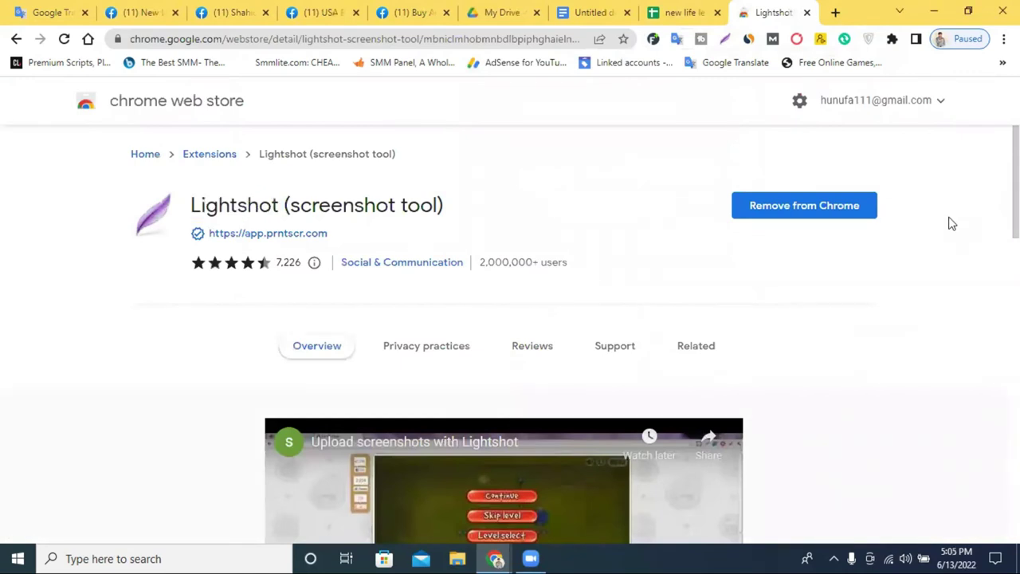
left_click(807, 12)
- Capture the full USA Buy and sell group page with the Lightshot extension and outline the promotion post with a red rectangle
left_click(466, 12)
left_click(337, 8)
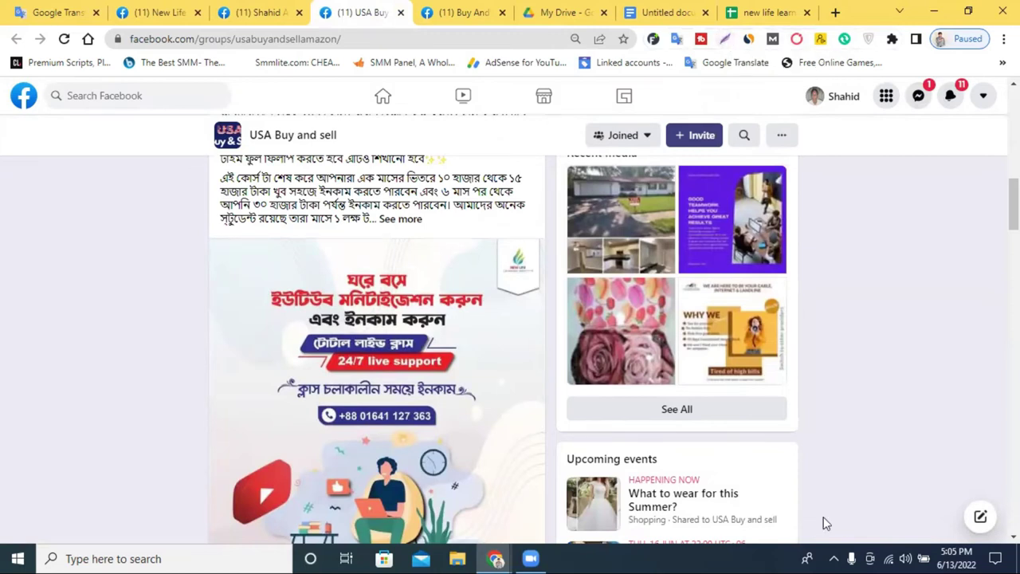
left_click(834, 559)
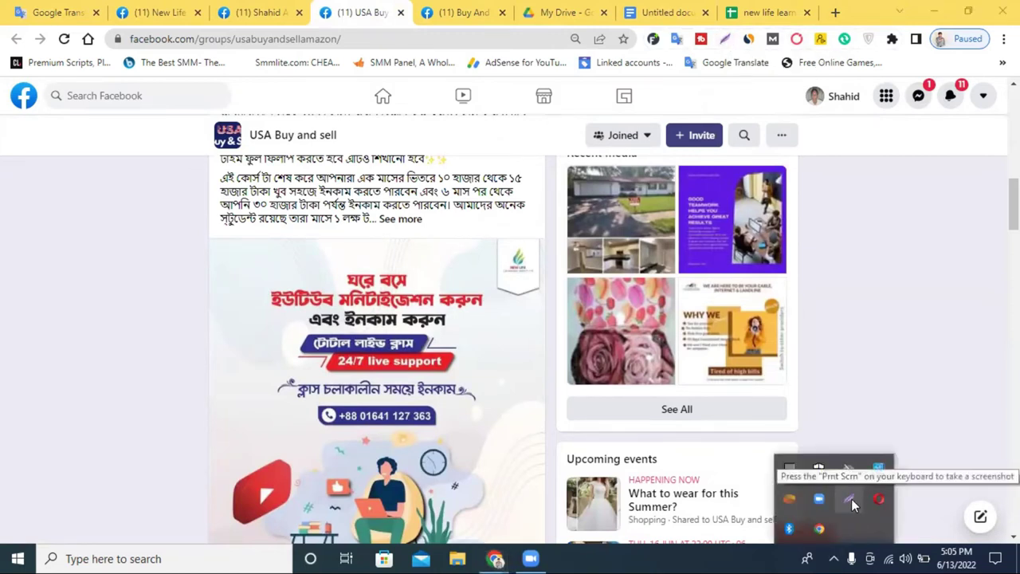
left_click(723, 40)
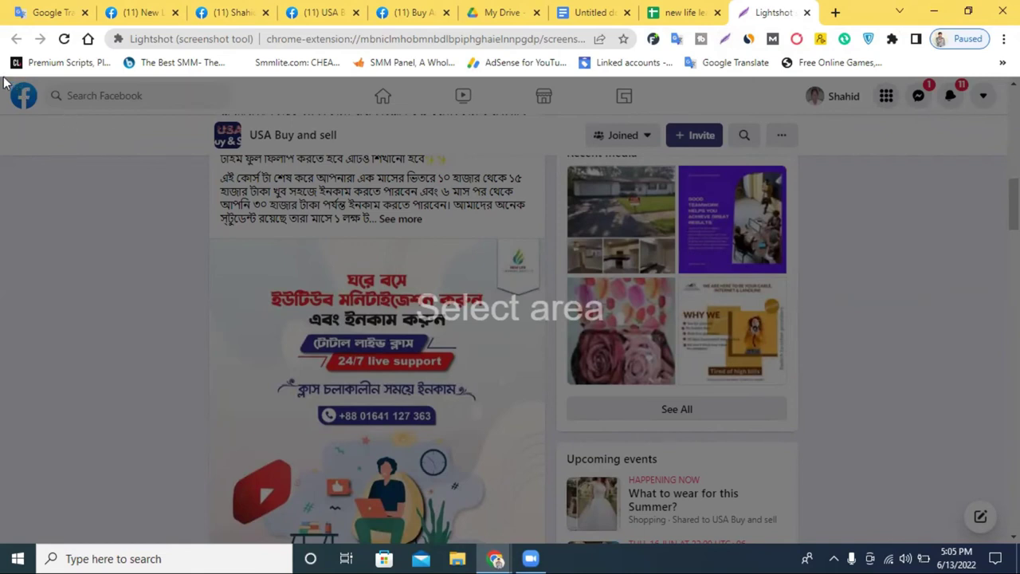
mouse_move(3, 79)
left_mouse_down()
mouse_move(166, 119)
mouse_move(871, 146)
mouse_move(950, 278)
mouse_move(989, 373)
mouse_move(1019, 492)
mouse_move(1019, 544)
left_mouse_up()
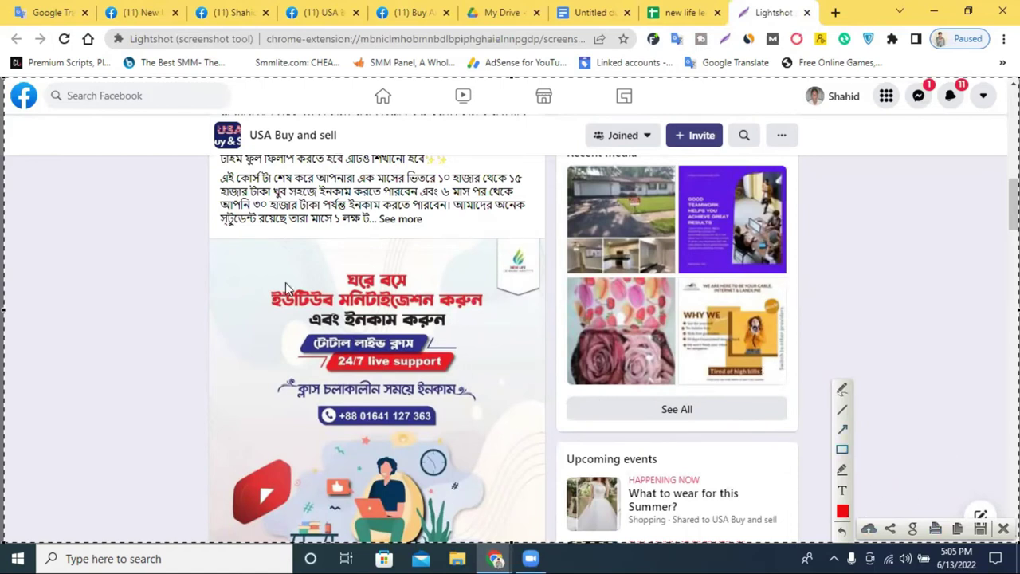
mouse_move(205, 153)
left_mouse_down()
mouse_move(263, 446)
mouse_move(372, 524)
mouse_move(539, 518)
mouse_move(547, 555)
left_mouse_up()
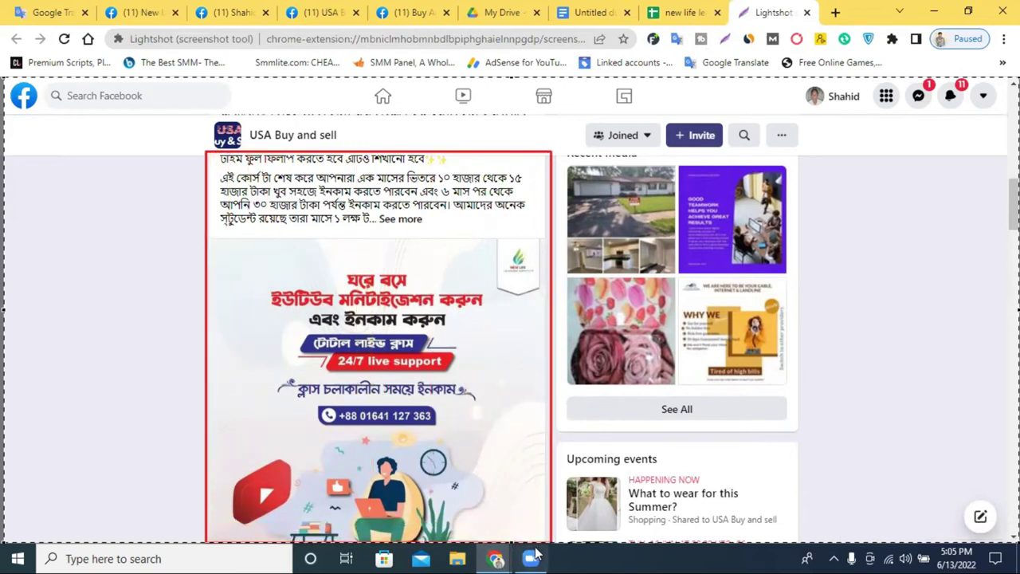
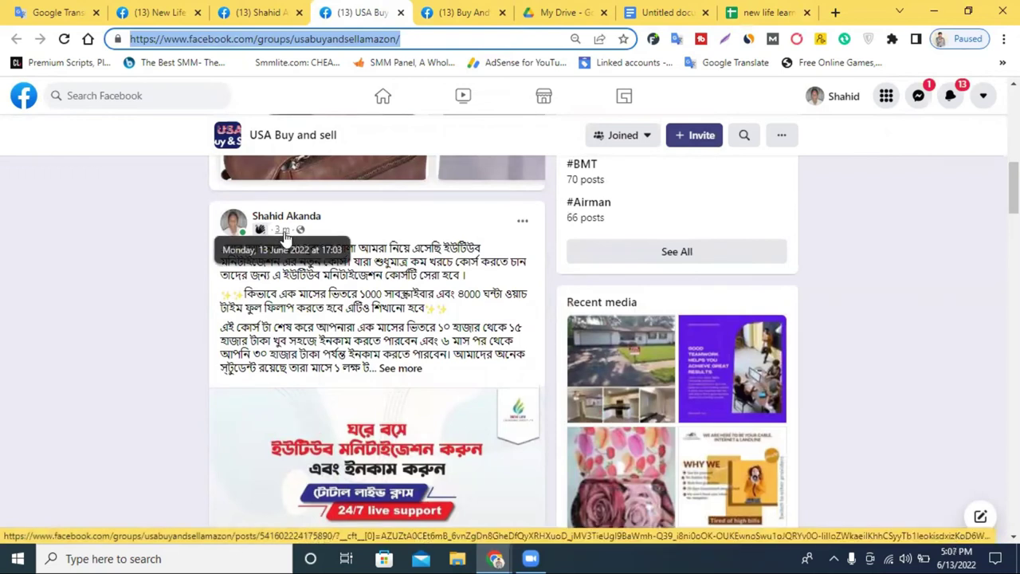
- Copy the link address of the promotion post in USA Buy and sell and paste it into Live Link cell E2 of the tracker
mouse_move(285, 236)
left_mouse_down()
mouse_move(292, 326)
mouse_move(290, 231)
left_mouse_up()
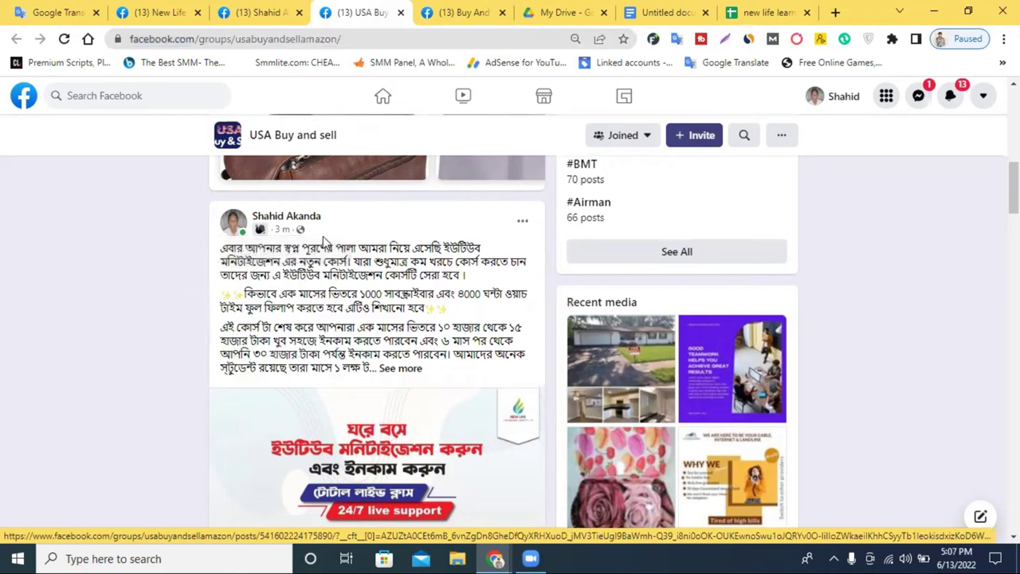
right_click(290, 231)
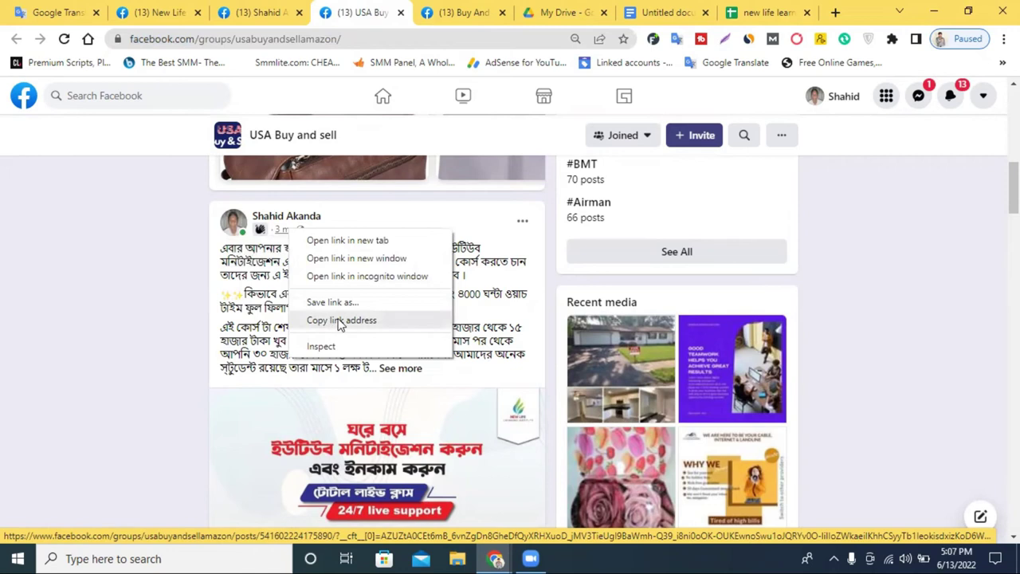
left_click(370, 322)
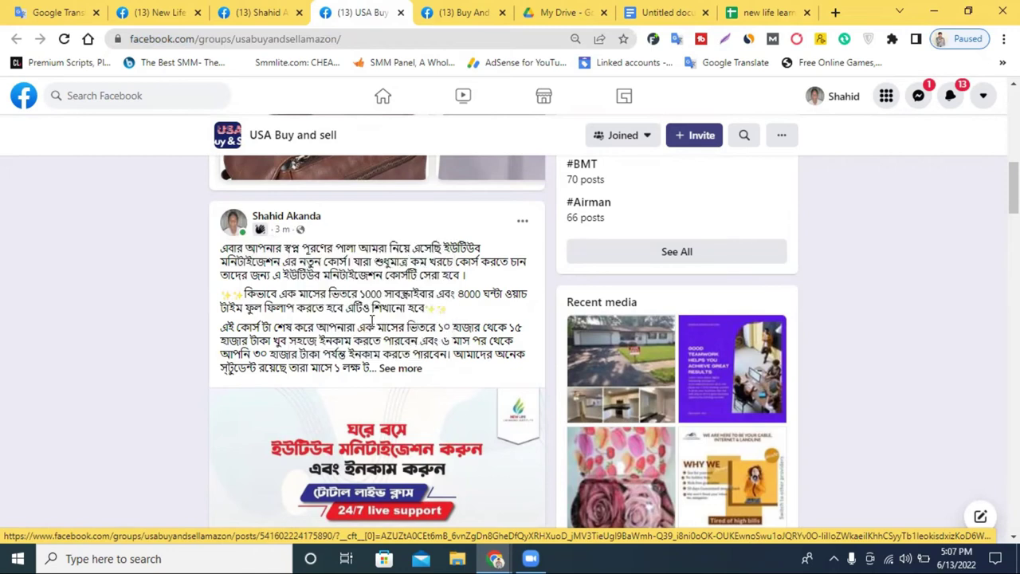
left_click(727, 16)
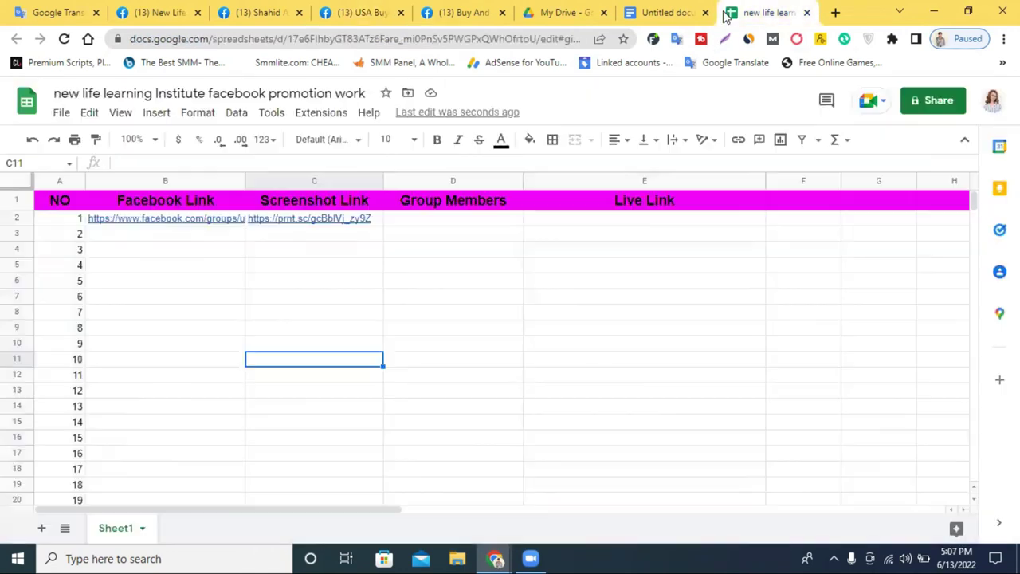
double_click(572, 219)
key("ctrl+v")
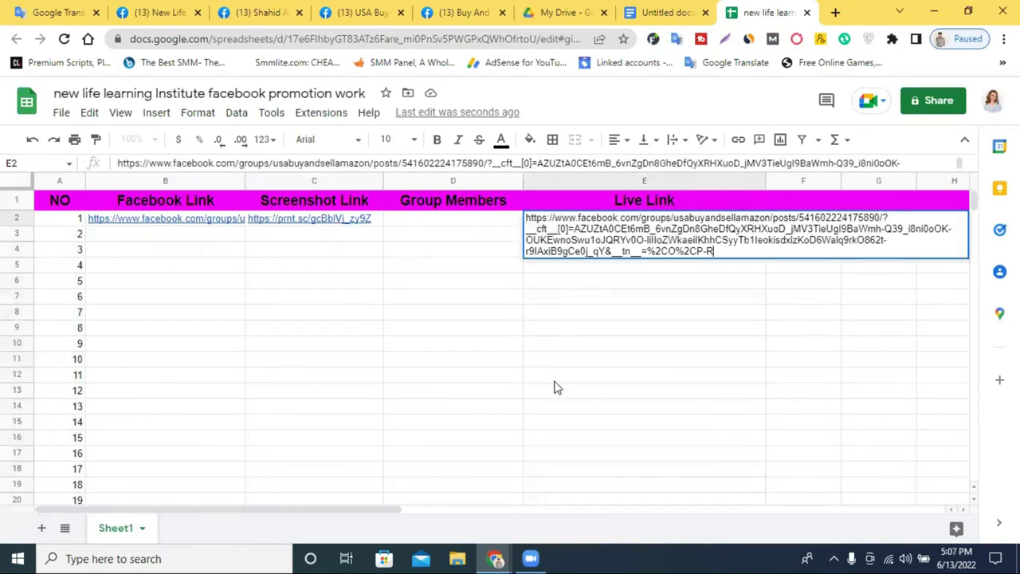
left_click(581, 366)
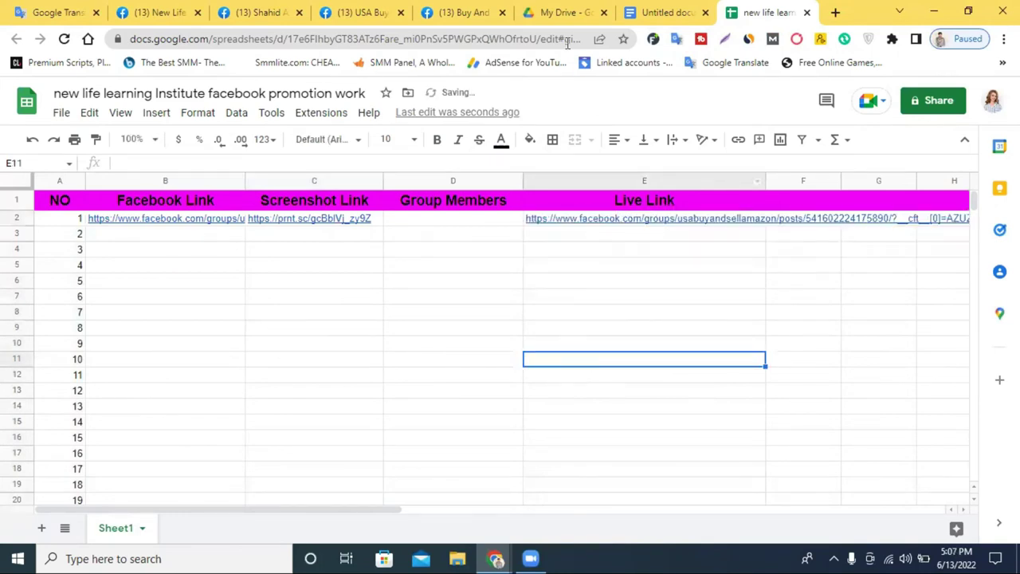
- Look up the member count at the head of the USA Buy and sell group and try to open its People page
left_click(467, 13)
left_click(375, 13)
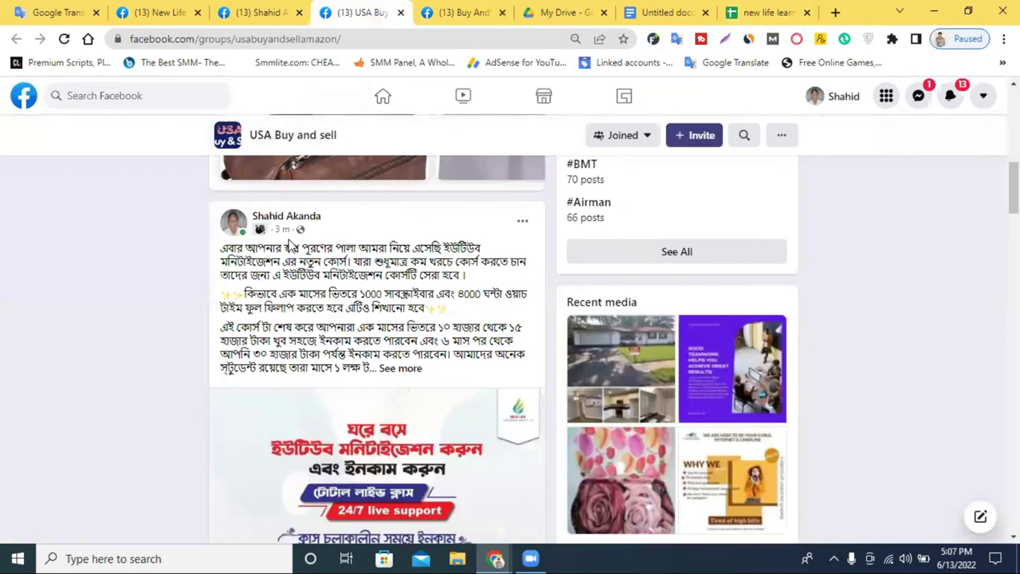
scroll(420, 259, "up", 2)
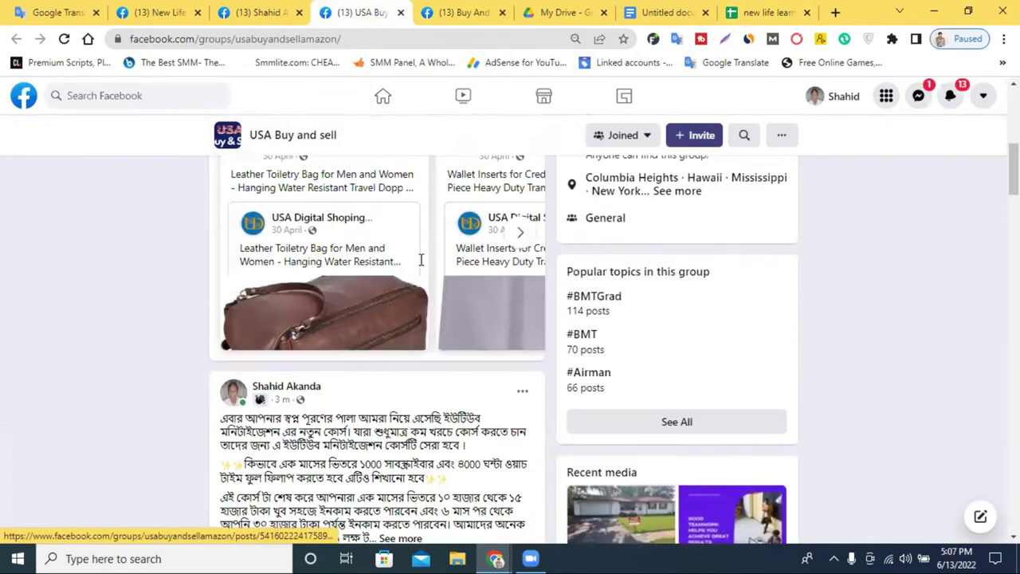
scroll(420, 259, "up", 5)
left_click(765, 13)
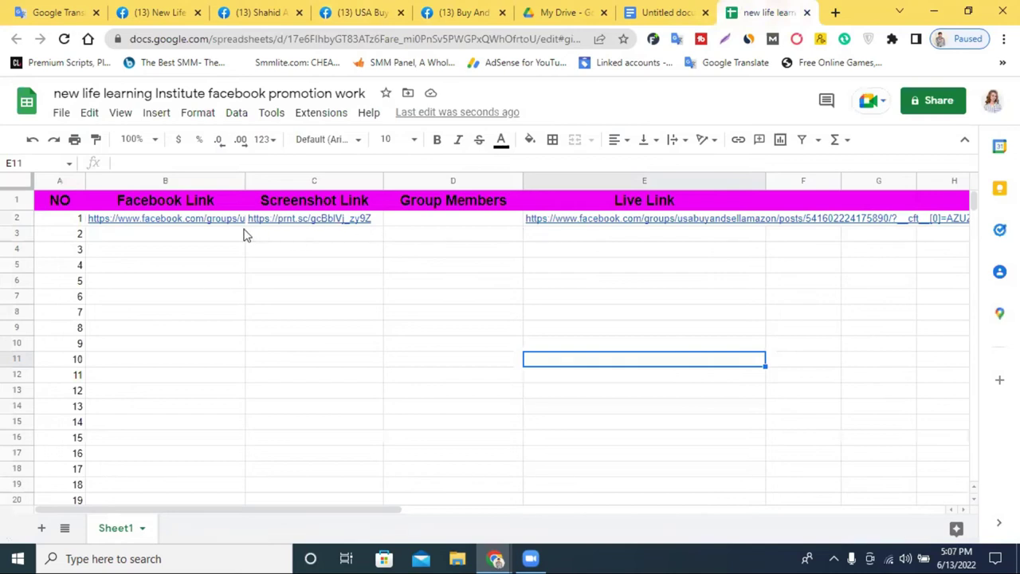
left_click(447, 8)
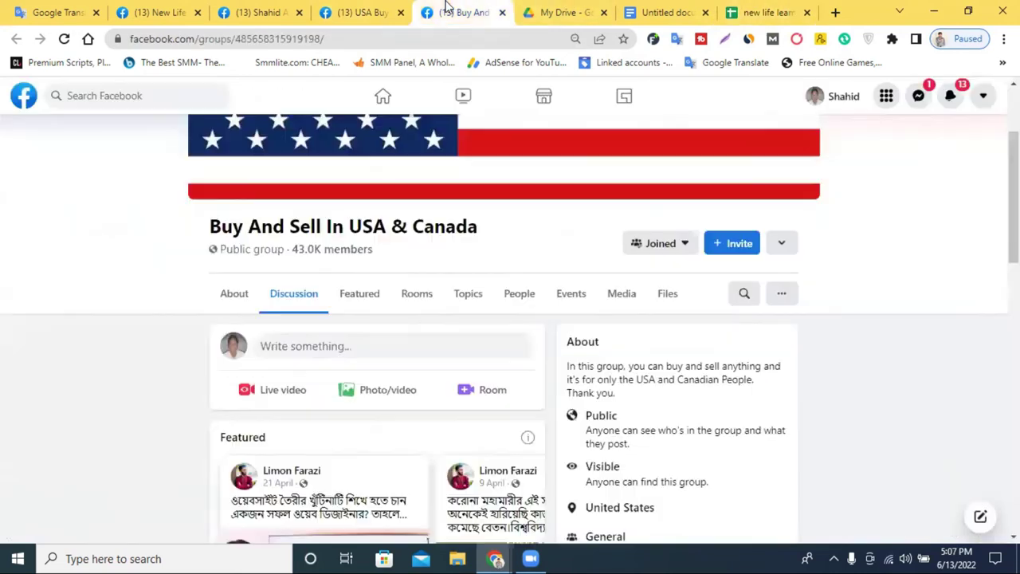
left_click(351, 11)
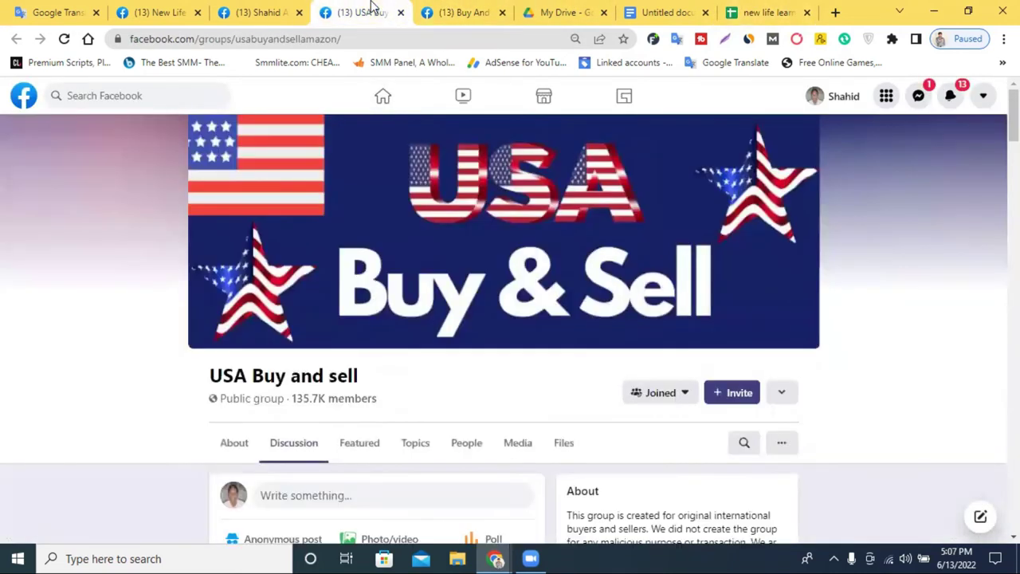
scroll(355, 434, "down", 1)
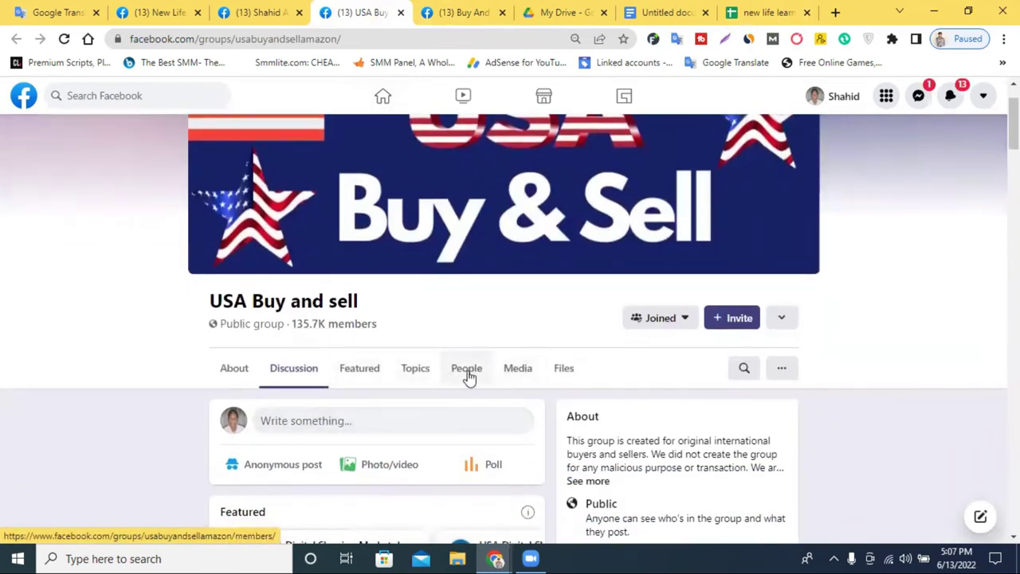
left_click(469, 372)
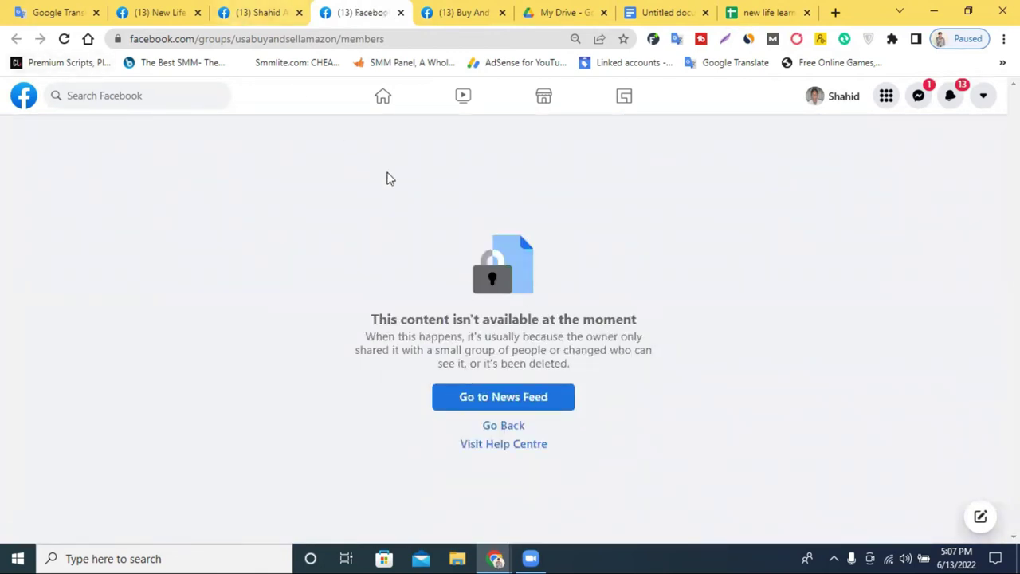
- Return to the profile's groups list and open the USA Buy and sell group in a new tab
left_click(259, 6)
left_click(366, 7)
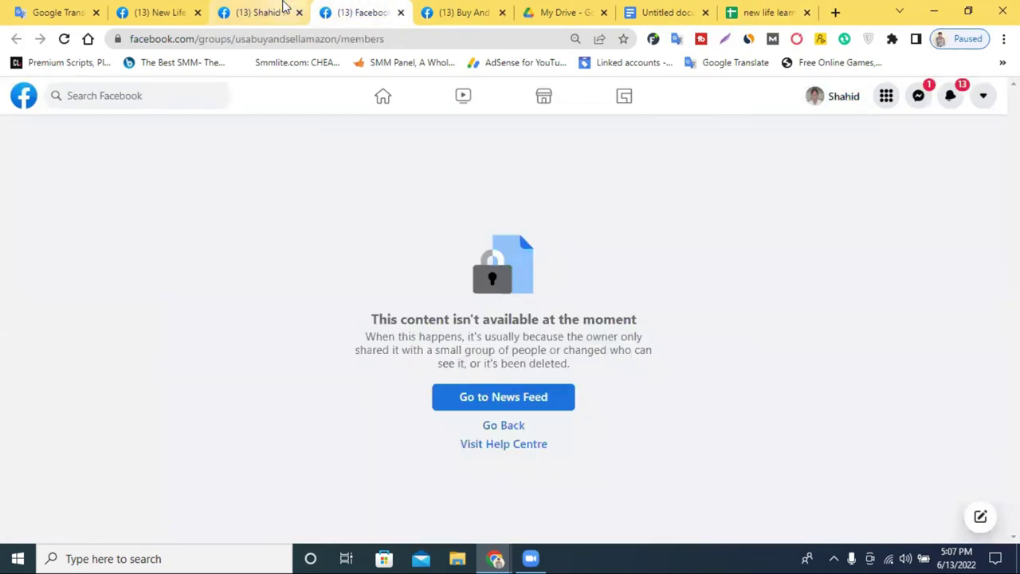
left_click(286, 10)
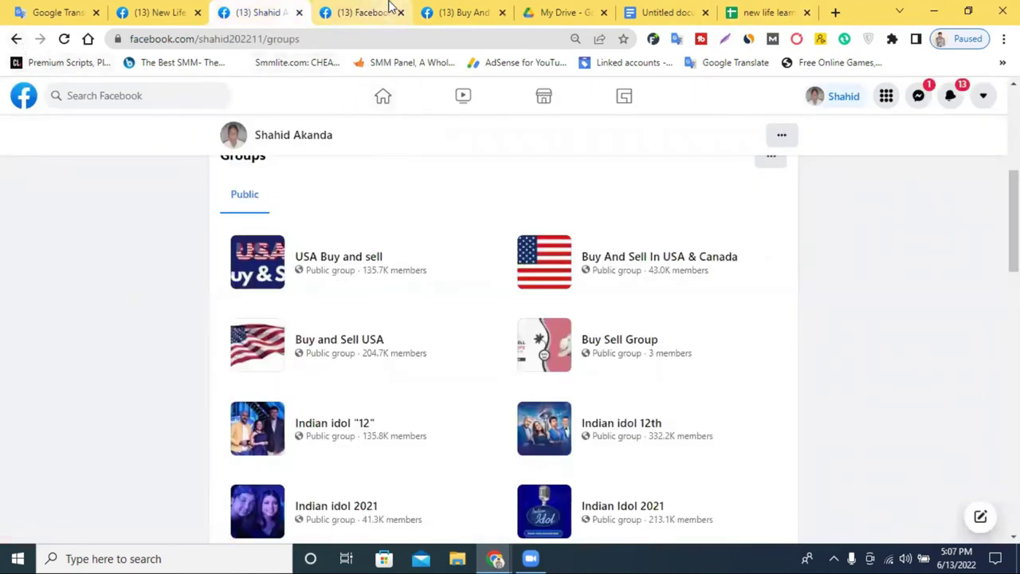
middle_click(366, 257)
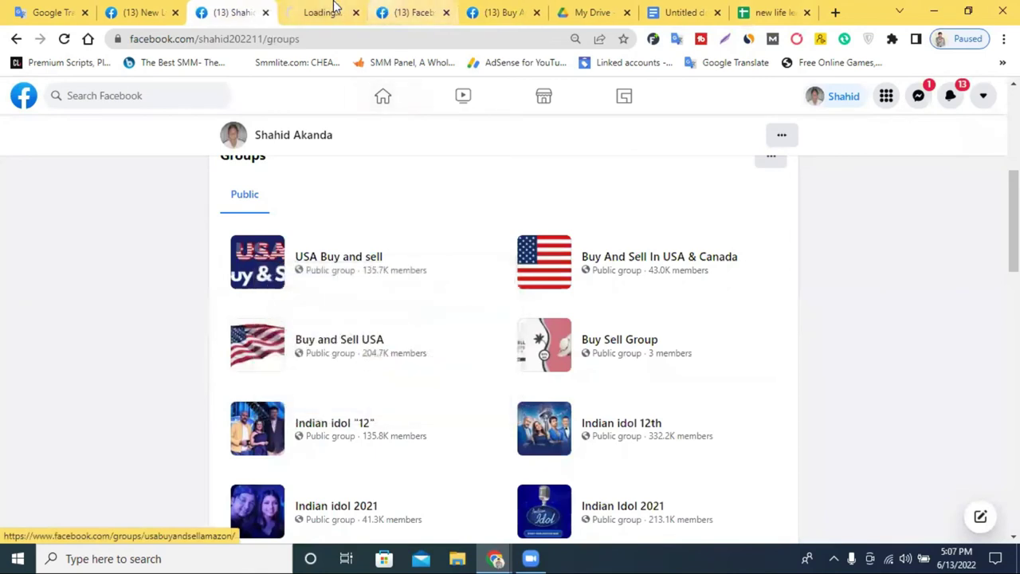
- Close the USA Buy and sell group tabs and switch to the Buy And Sell In USA & Canada group
left_click(319, 12)
left_click(410, 12)
left_click(446, 12)
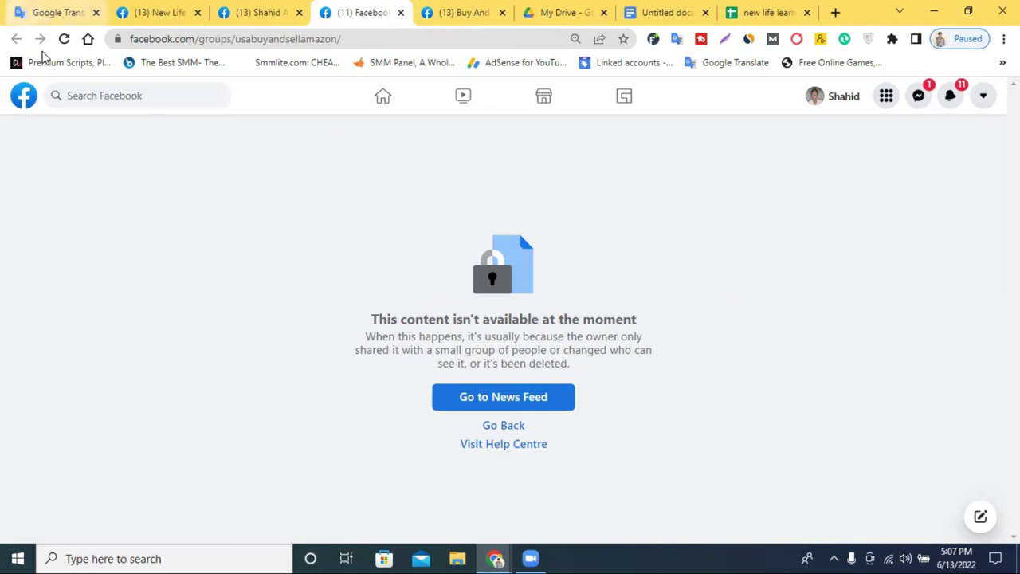
left_click(268, 8)
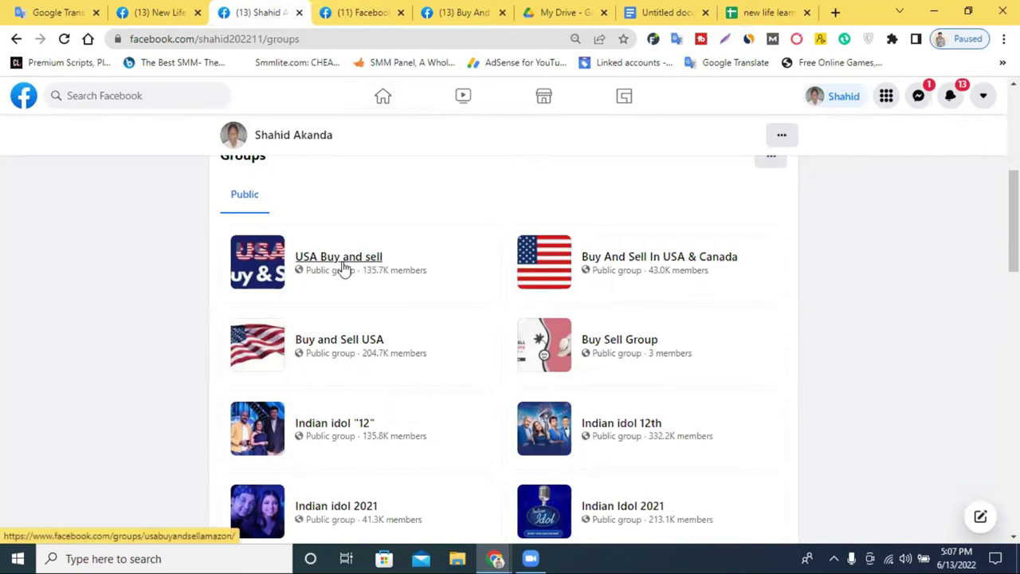
left_click(343, 9)
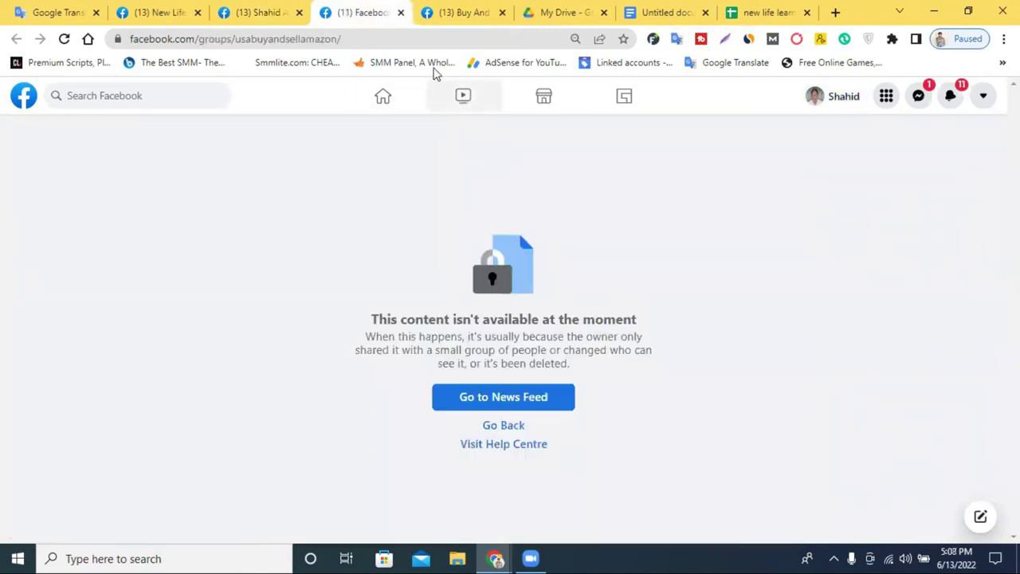
left_click(452, 10)
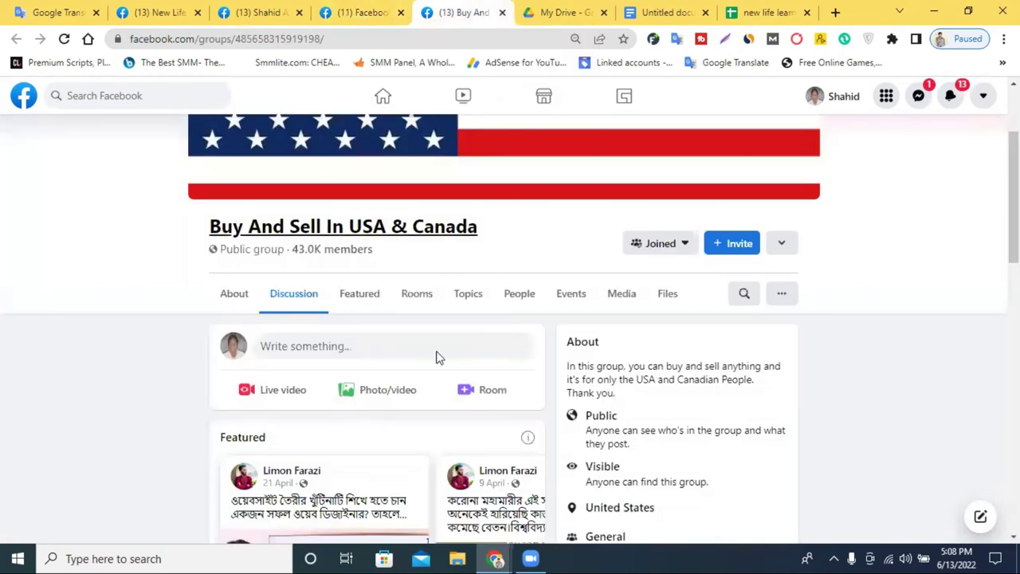
left_click(390, 12)
left_click(401, 13)
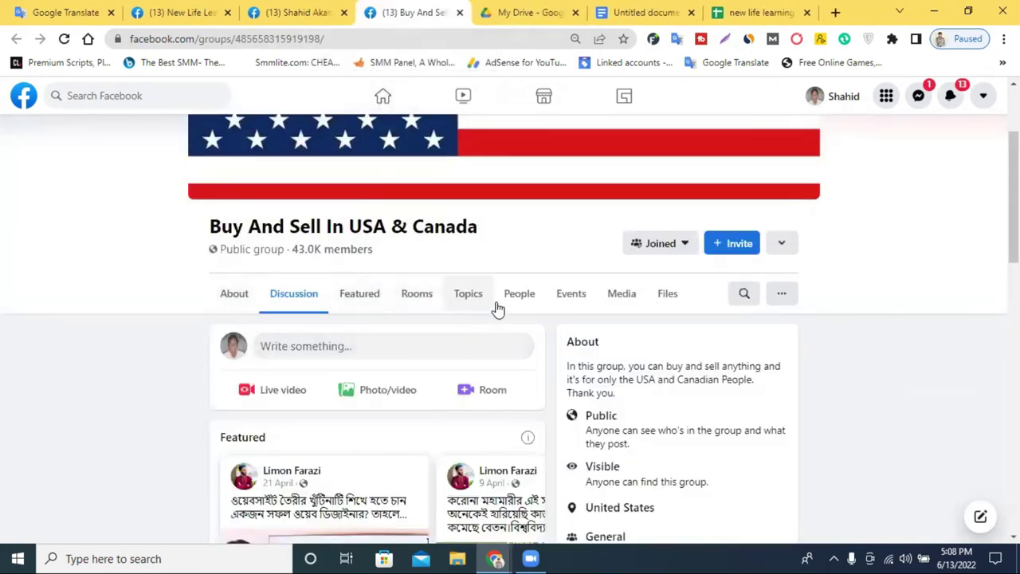
- Copy the member count 43,036 from the Buy And Sell In USA & Canada group's People page into Group Members cell D2 of the tracker
left_click(525, 302)
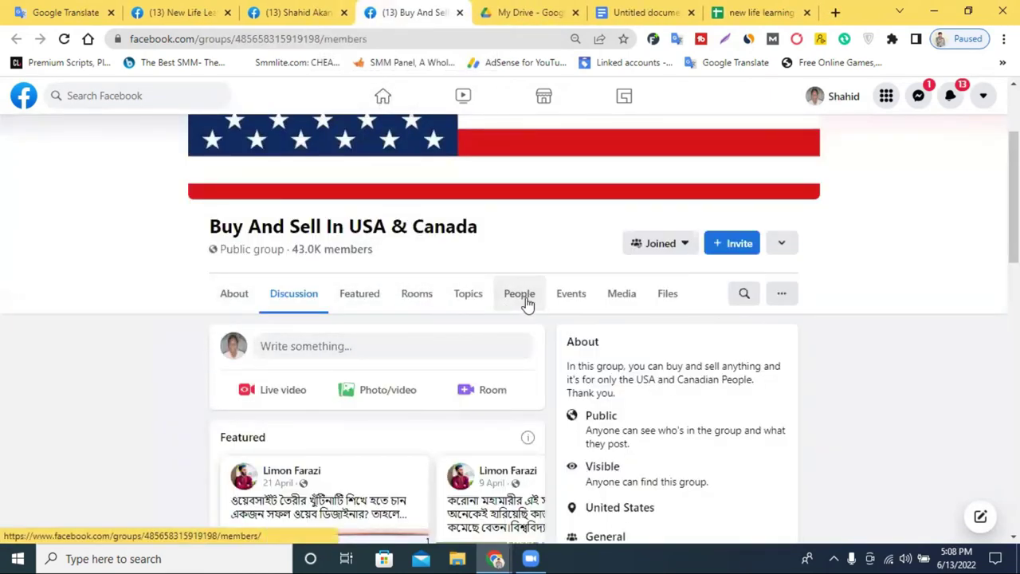
scroll(478, 295, "down", 1)
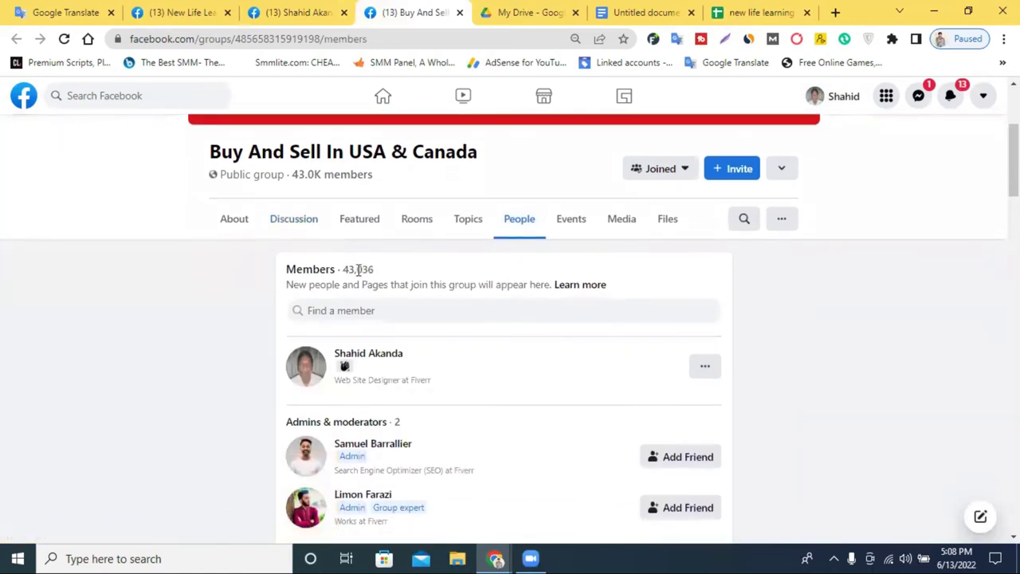
double_click(359, 270)
right_click(358, 270)
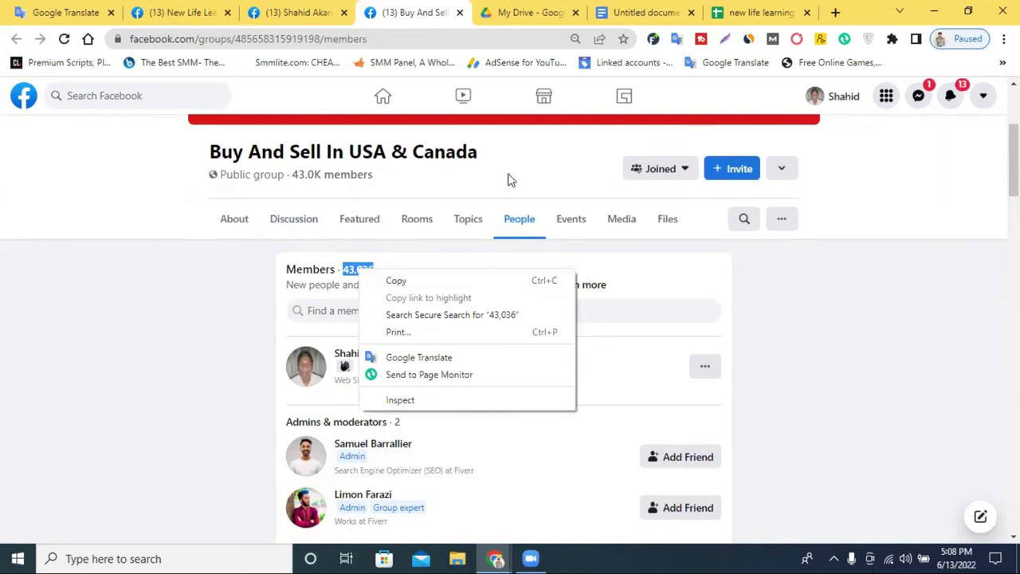
left_click(411, 279)
left_click(777, 8)
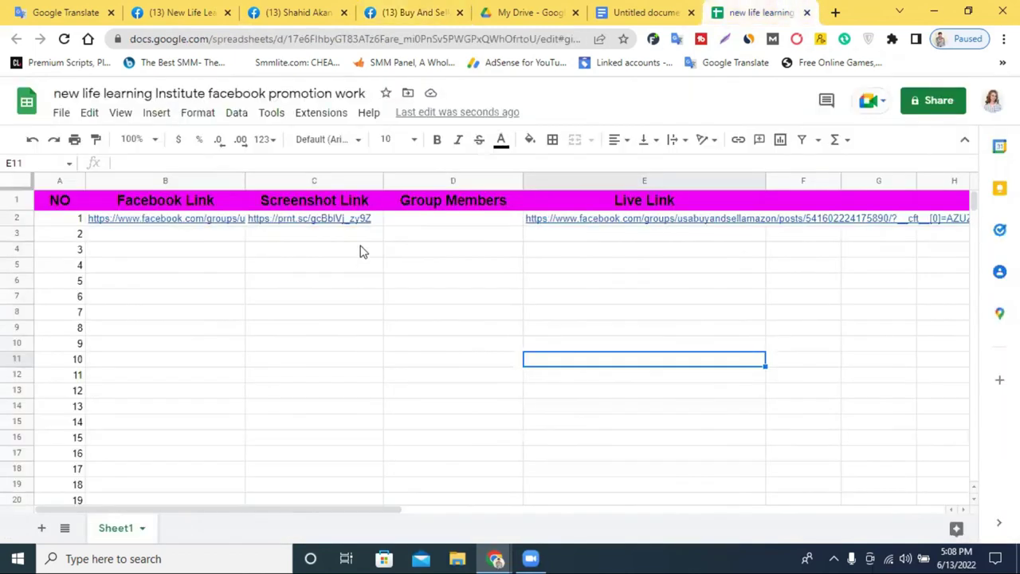
left_click(412, 227)
key("ctrl+v")
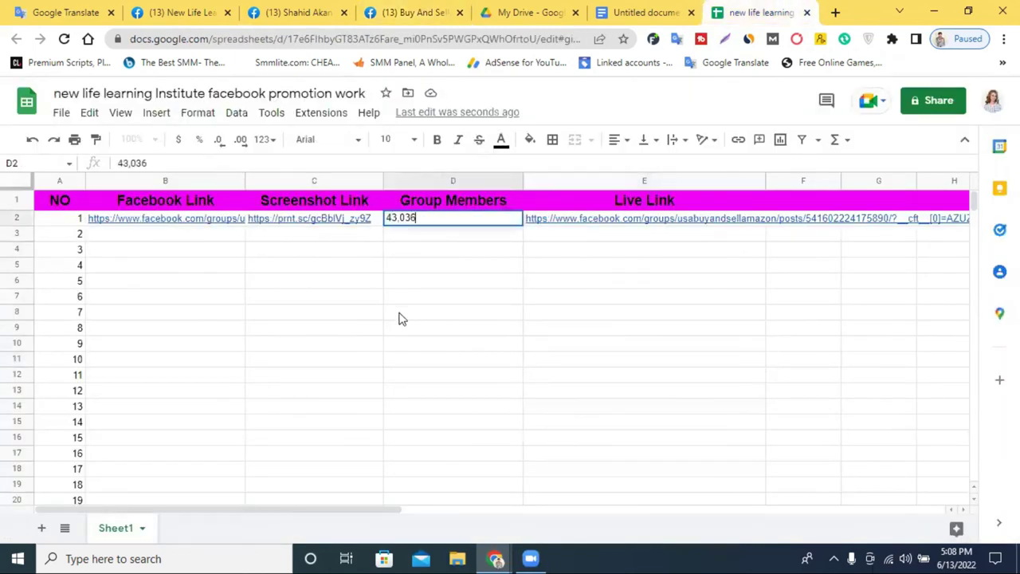
left_click(401, 315)
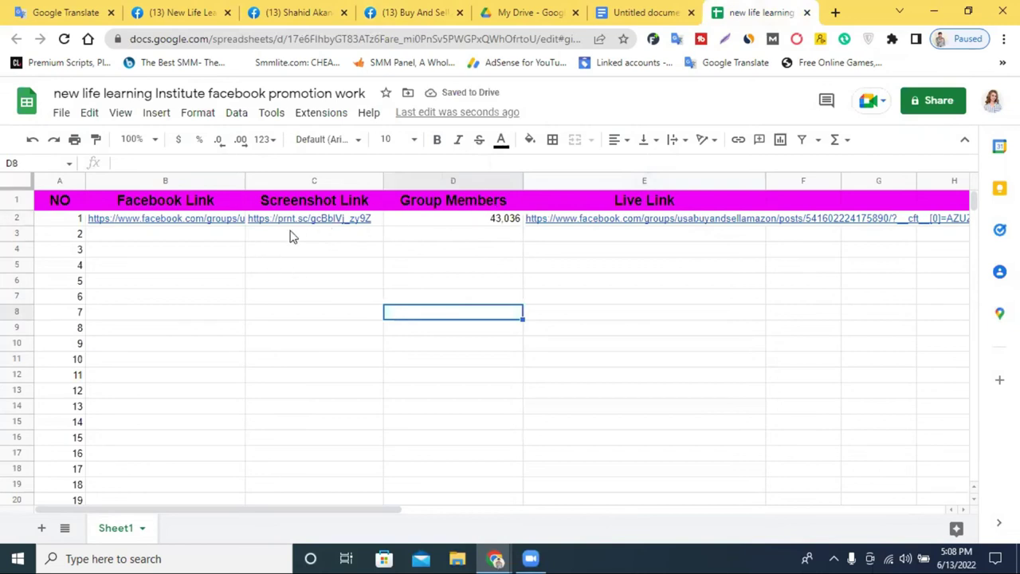
scroll(191, 372, "down", 1)
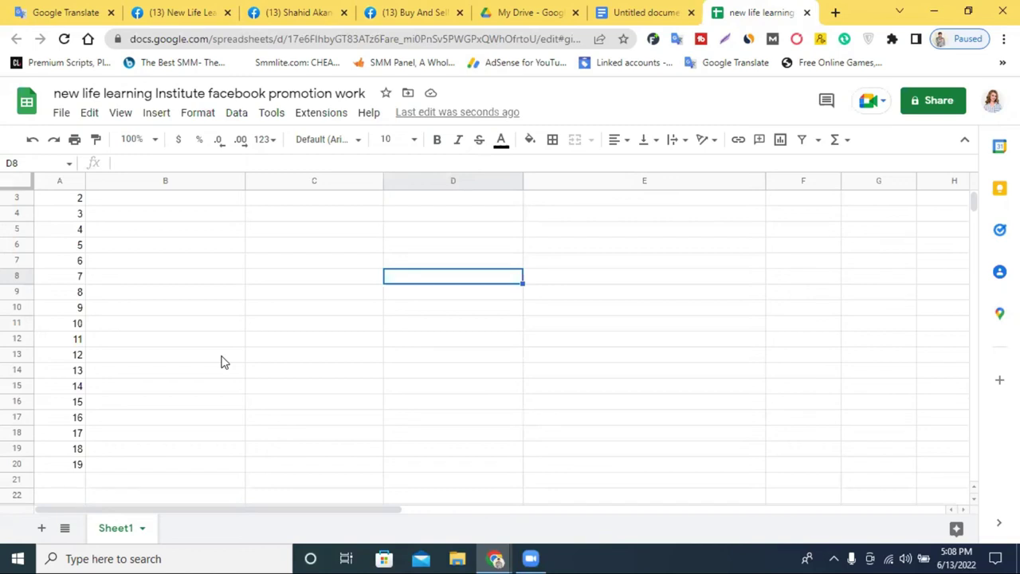
scroll(239, 342, "up", 1)
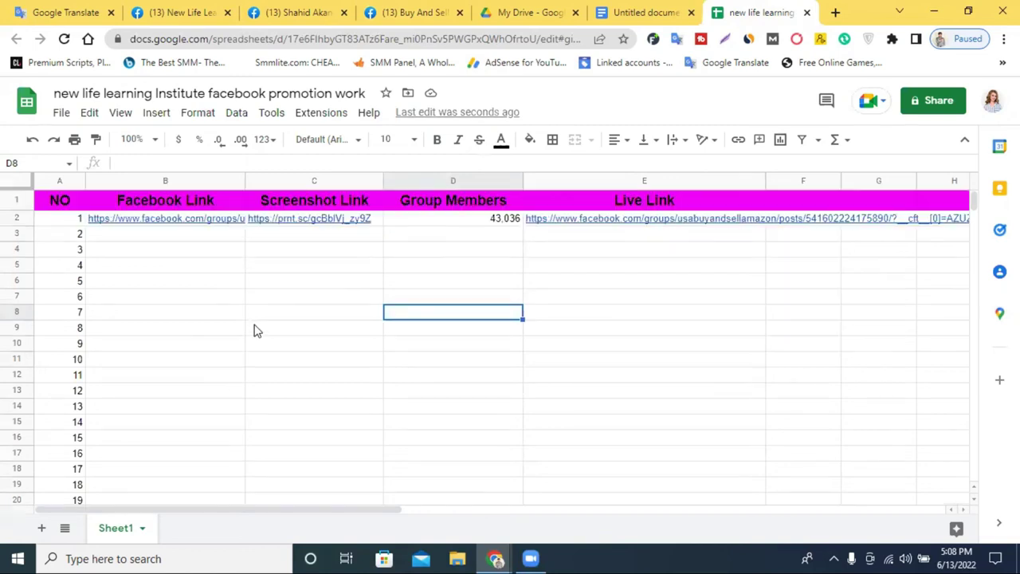
left_click(619, 6)
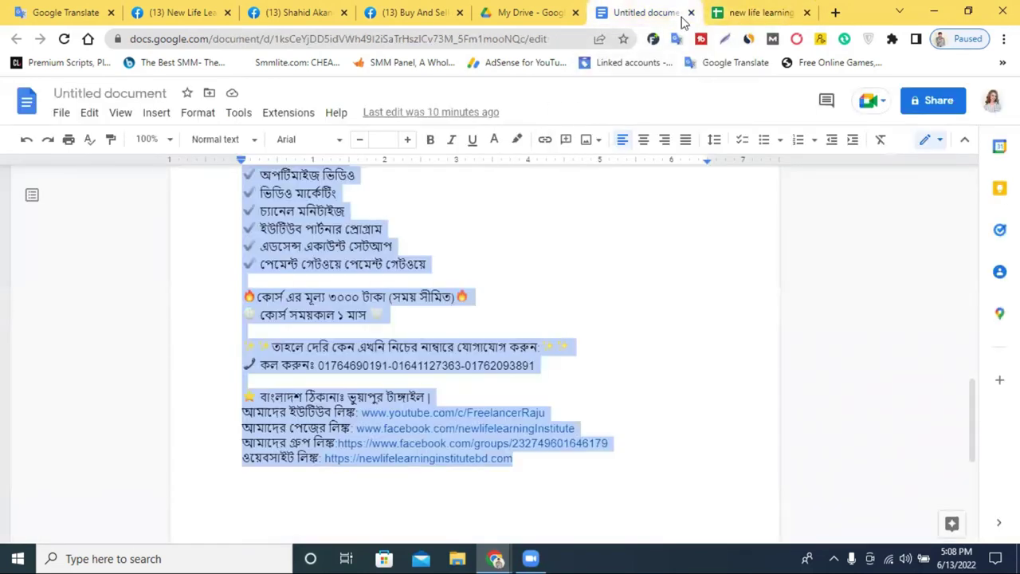
left_click(717, 9)
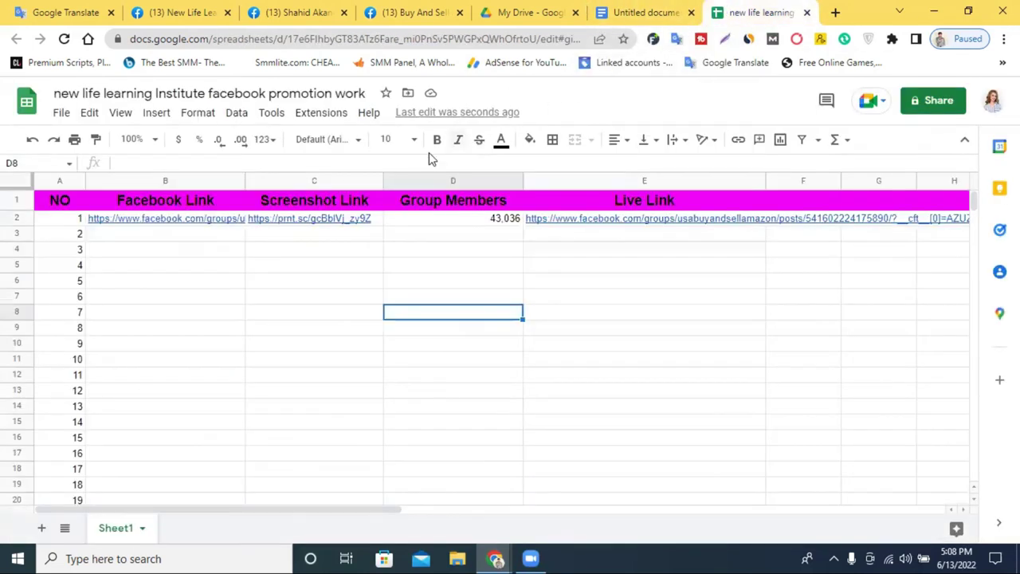
- Fill the Facebook Link in B2 and the Screenshot Link in C2 down through row 20
left_click(142, 223)
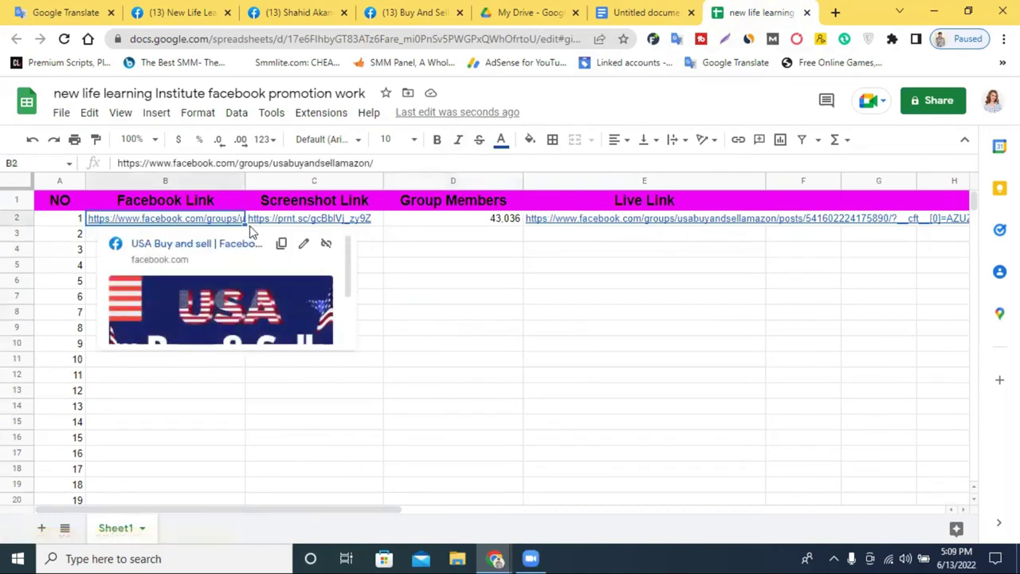
left_click_drag(245, 226, 239, 500)
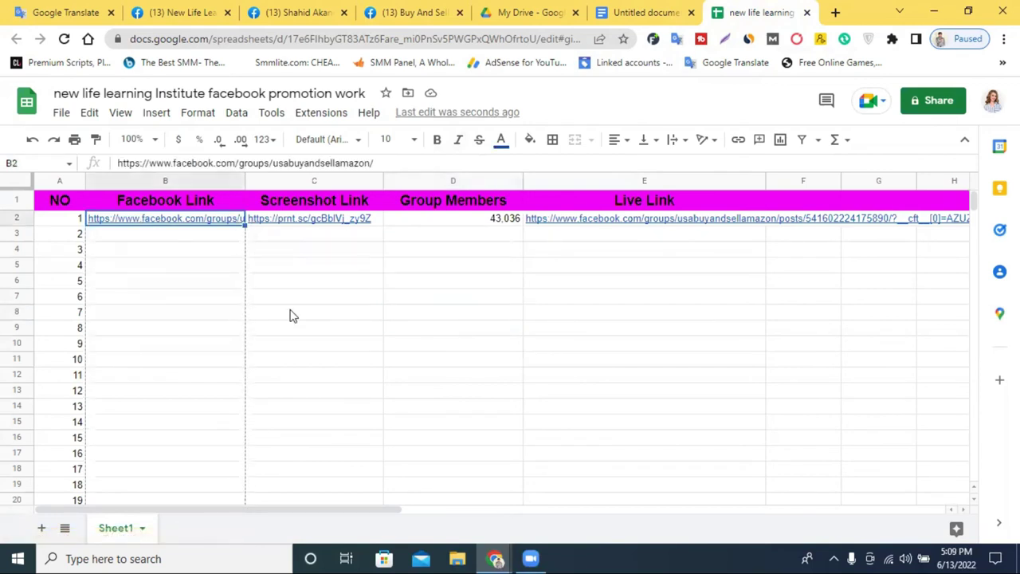
left_click(350, 223)
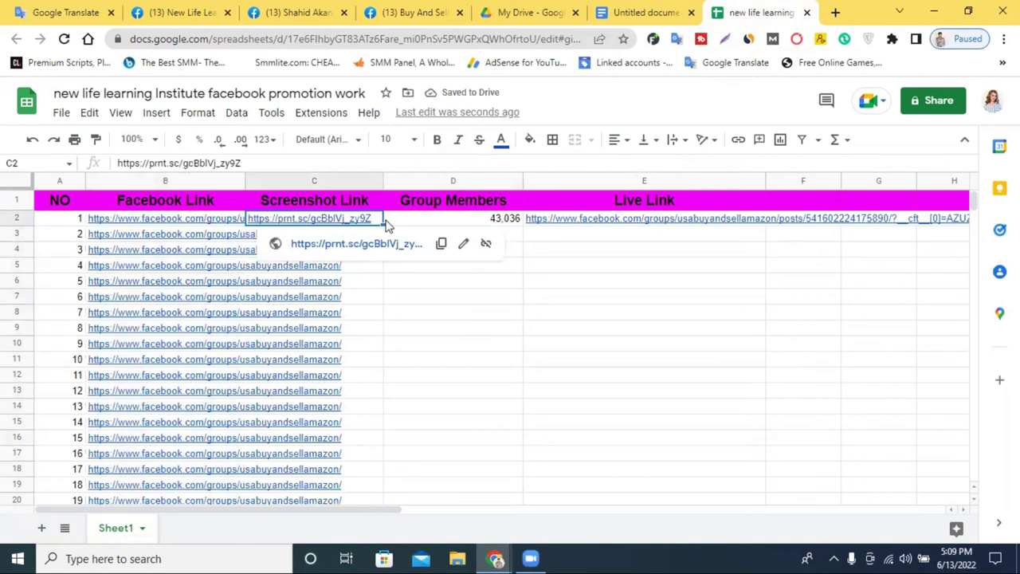
left_click_drag(374, 234, 375, 484)
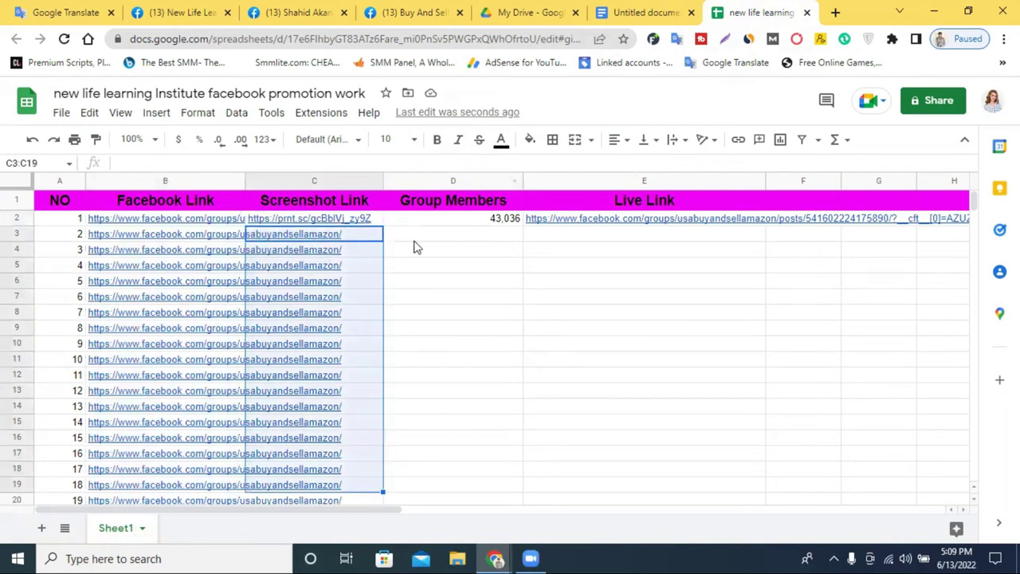
left_click(409, 277)
left_click(373, 225)
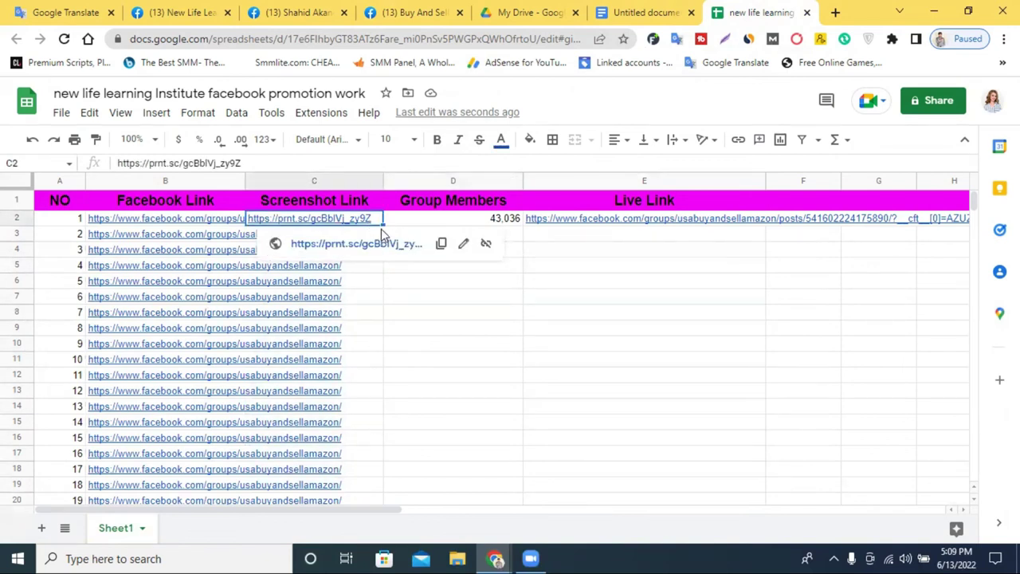
left_click_drag(382, 224, 385, 500)
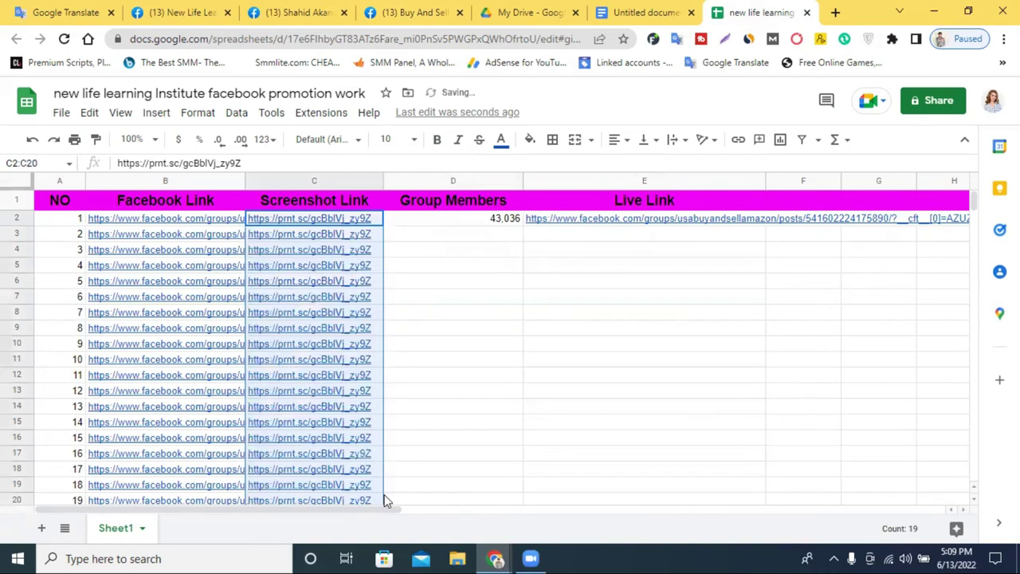
- Fill the Group Members value in D2 and the Live Link in E2 down through row 20
left_click(516, 225)
left_click_drag(514, 233, 506, 505)
left_click(599, 408)
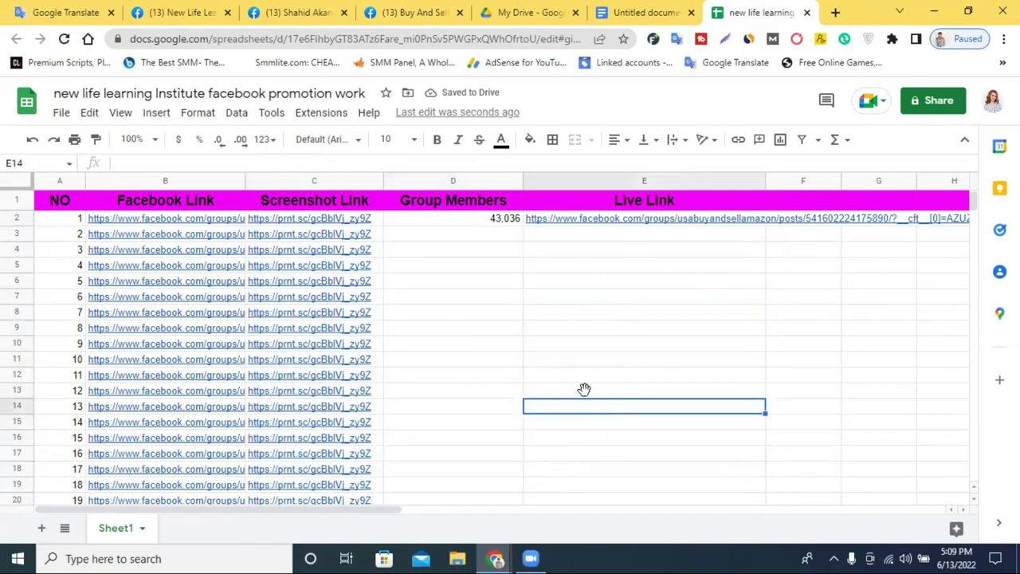
left_click(514, 220)
left_click_drag(522, 224, 526, 497)
left_click(663, 226)
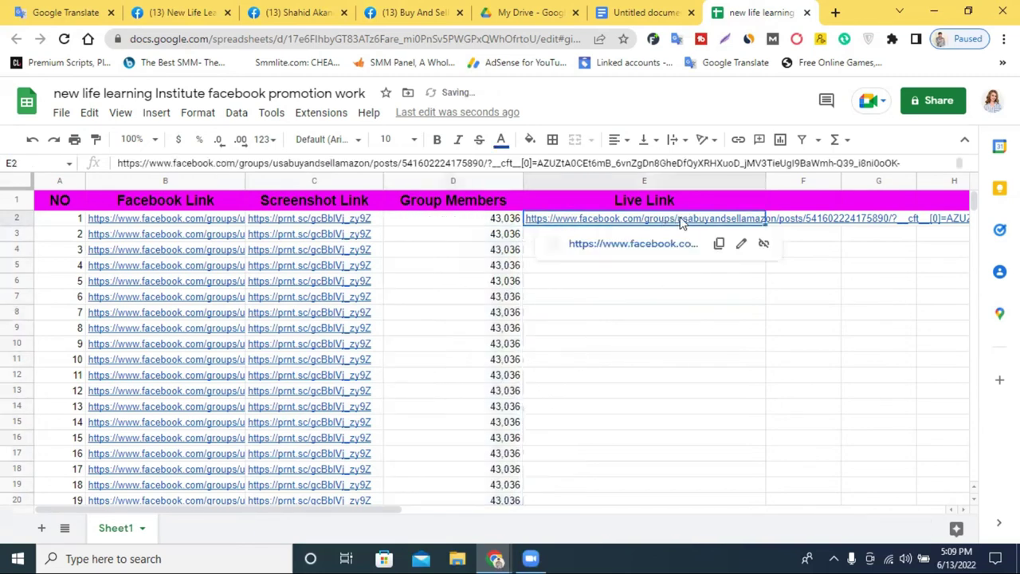
left_click_drag(767, 224, 738, 494)
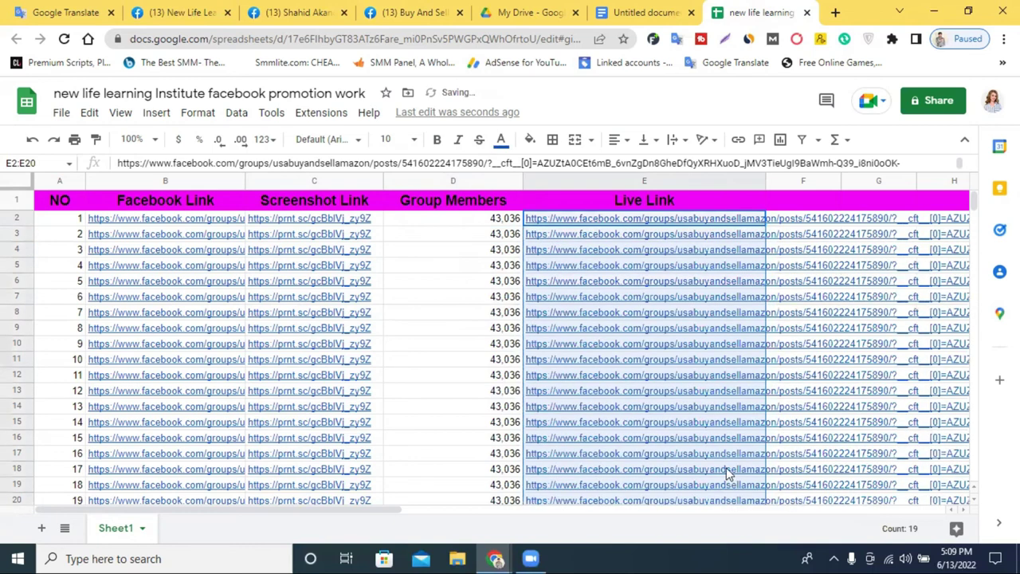
scroll(451, 354, "down", 3)
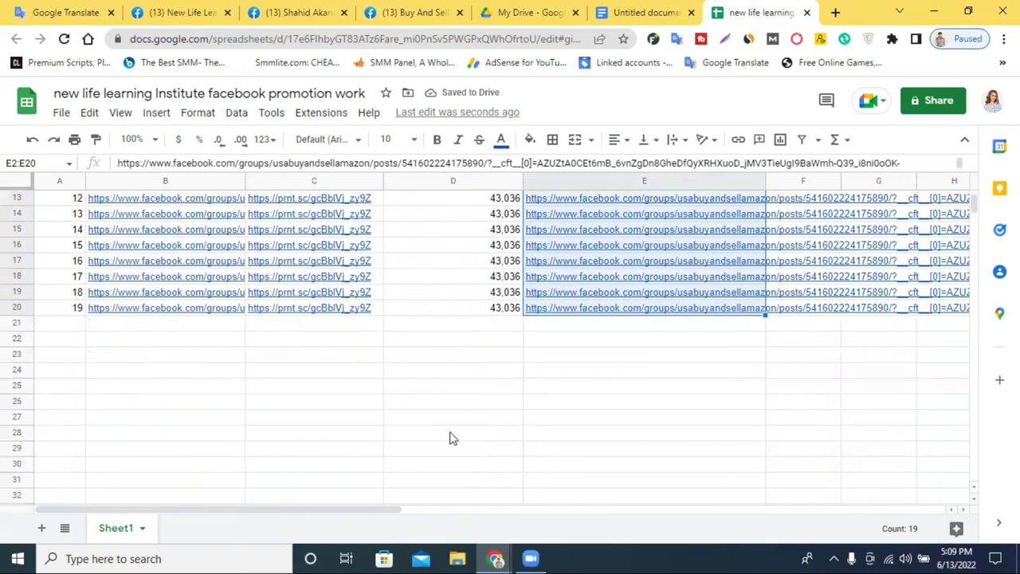
left_click(446, 420)
mouse_move(361, 310)
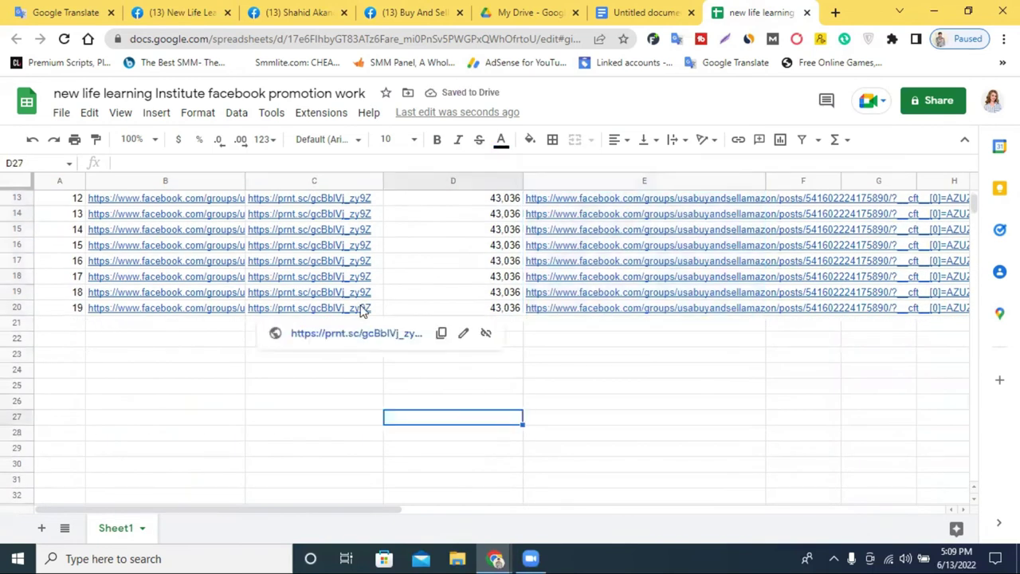
left_click(713, 422)
scroll(713, 427, "up", 2)
scroll(713, 429, "up", 3)
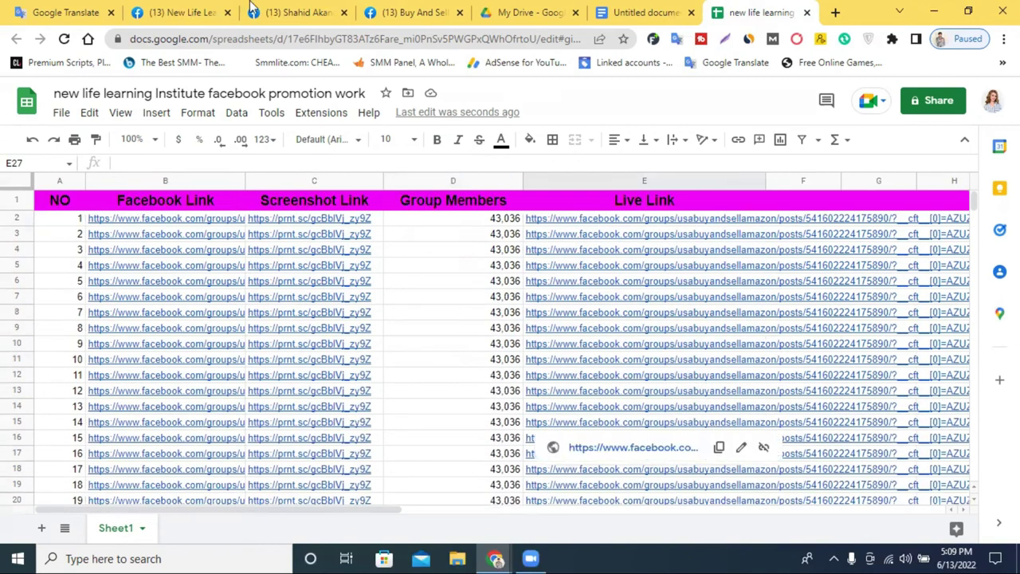
- Open the tracker's sharing settings and set general access to Anyone with the link with the Editor role
left_click(935, 105)
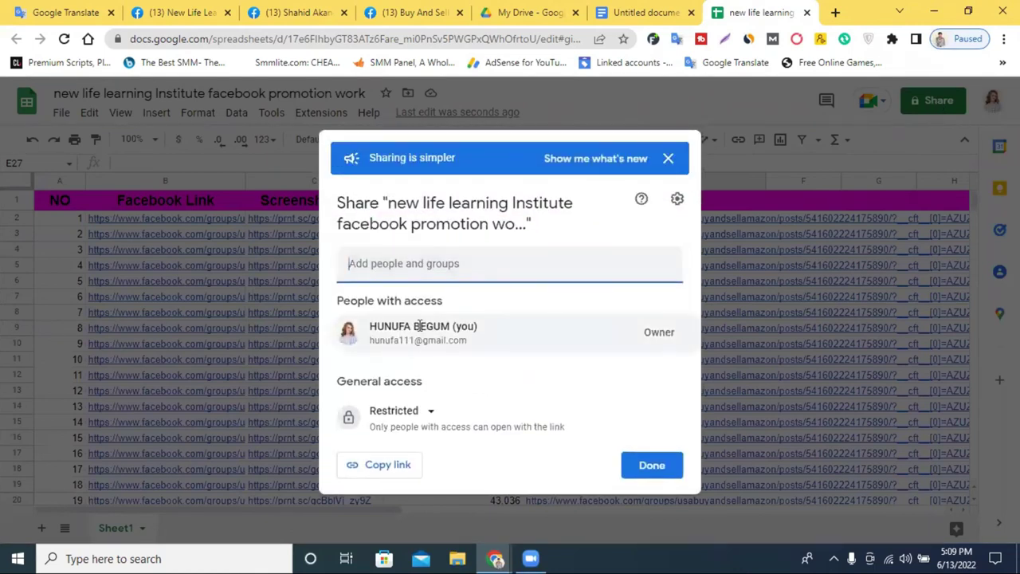
left_click(405, 414)
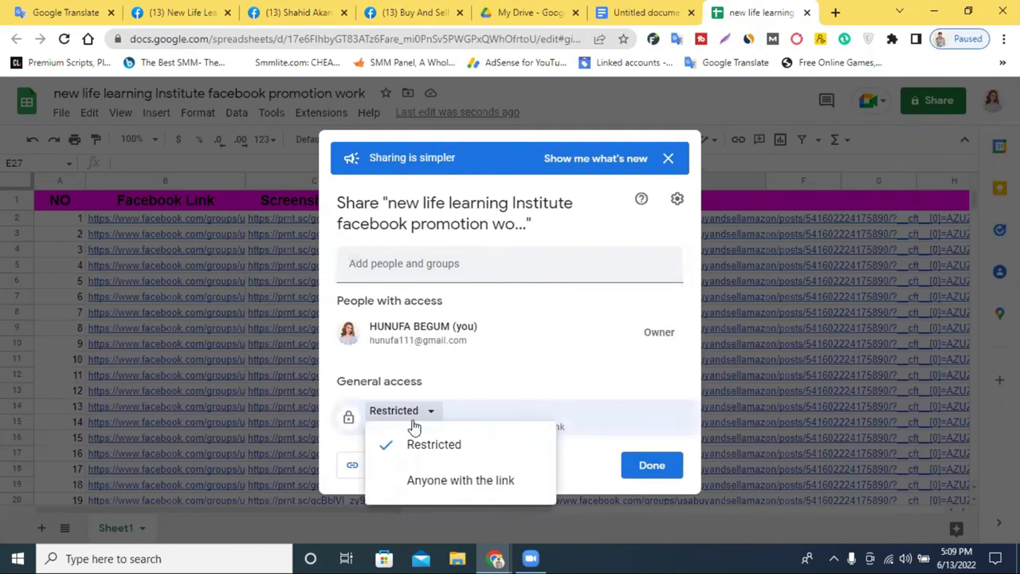
left_click(442, 484)
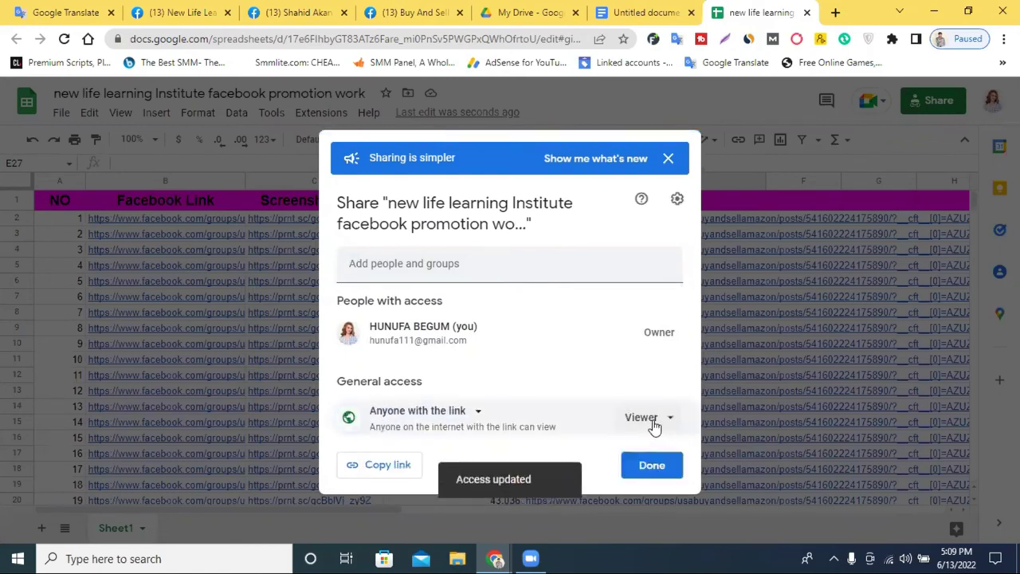
left_click(647, 417)
left_click(678, 381)
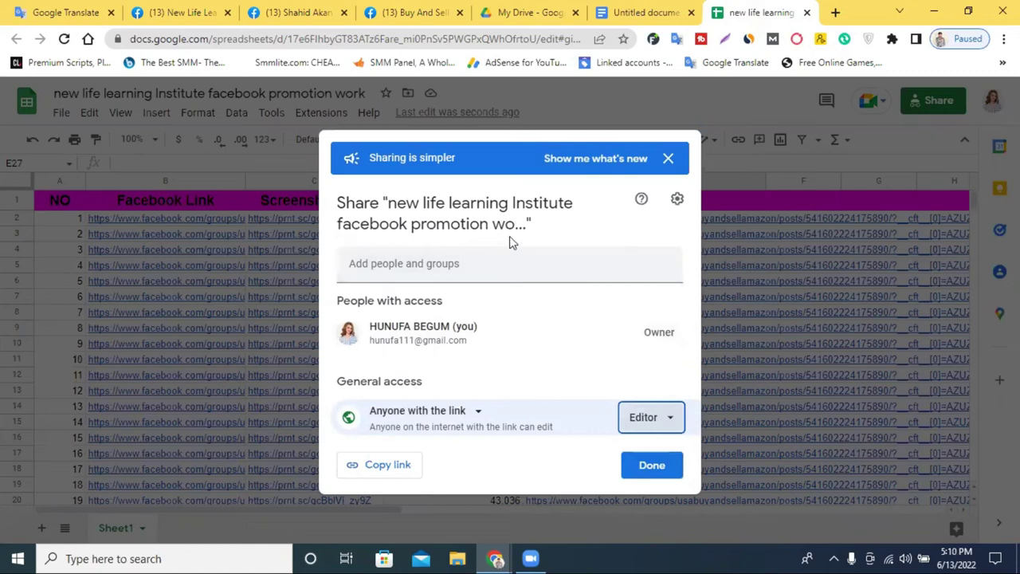
- Go through the sharing dialog's what's-new tips and copy the tracker's share link
left_click(582, 159)
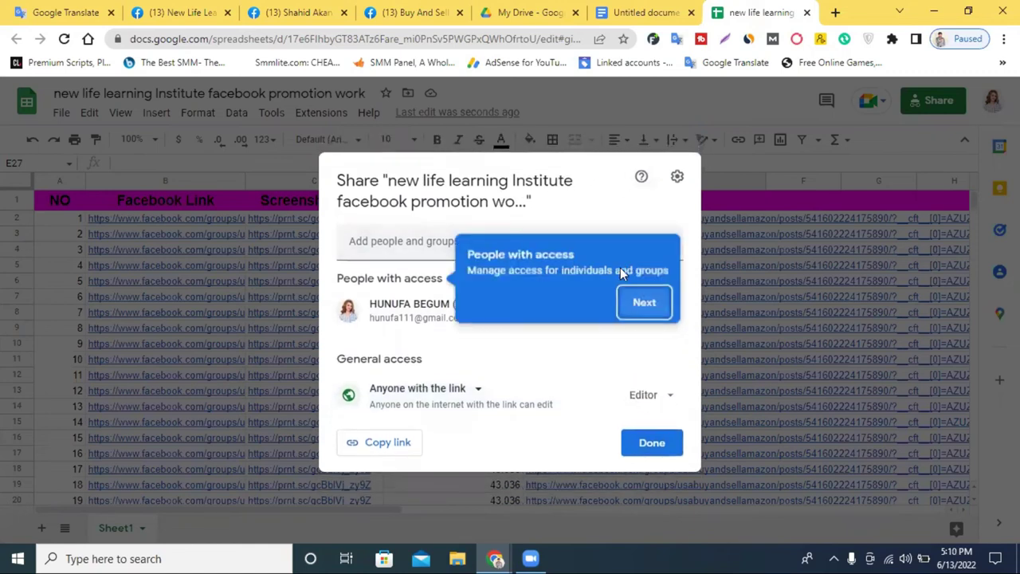
left_click(647, 307)
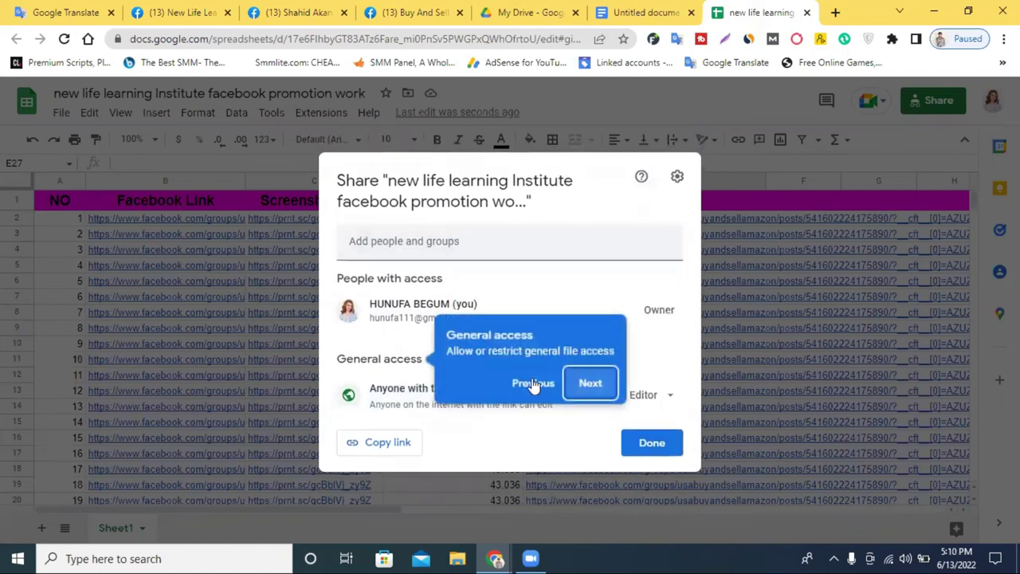
left_click(587, 387)
left_click(724, 292)
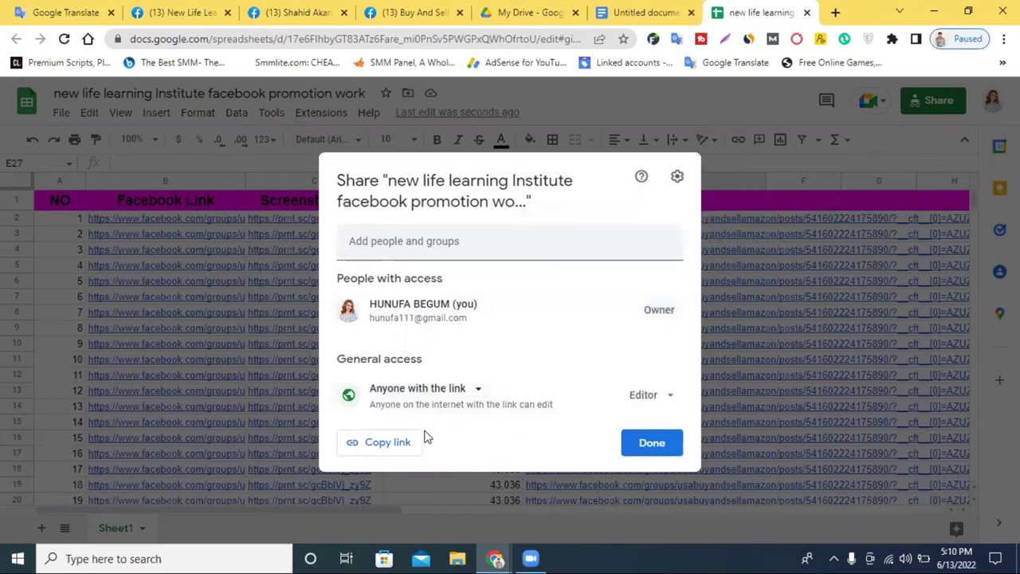
left_click(389, 445)
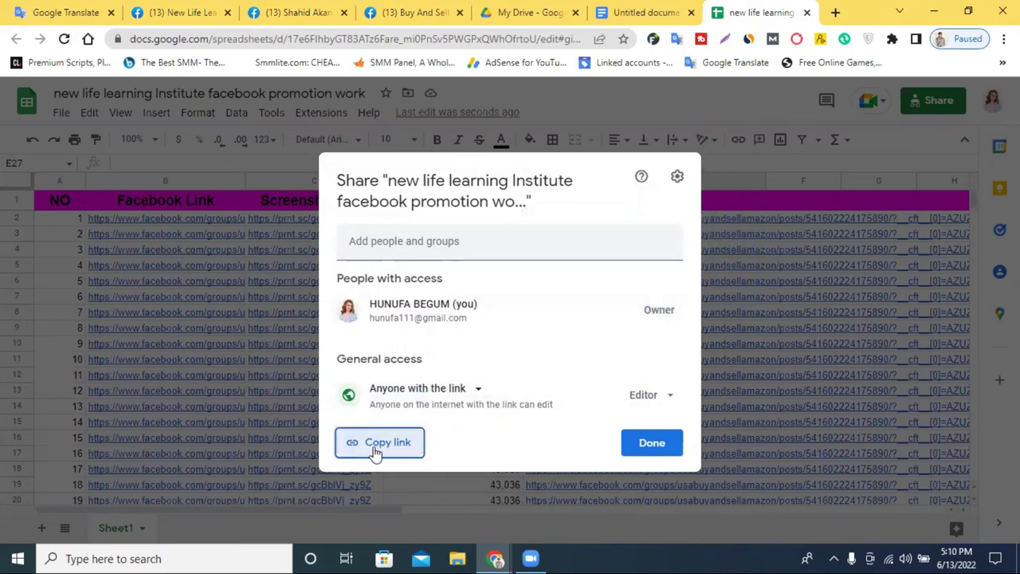
- Copy the tracker's share link again and open it in a new browser tab to test it
left_click(371, 452)
left_click(648, 11)
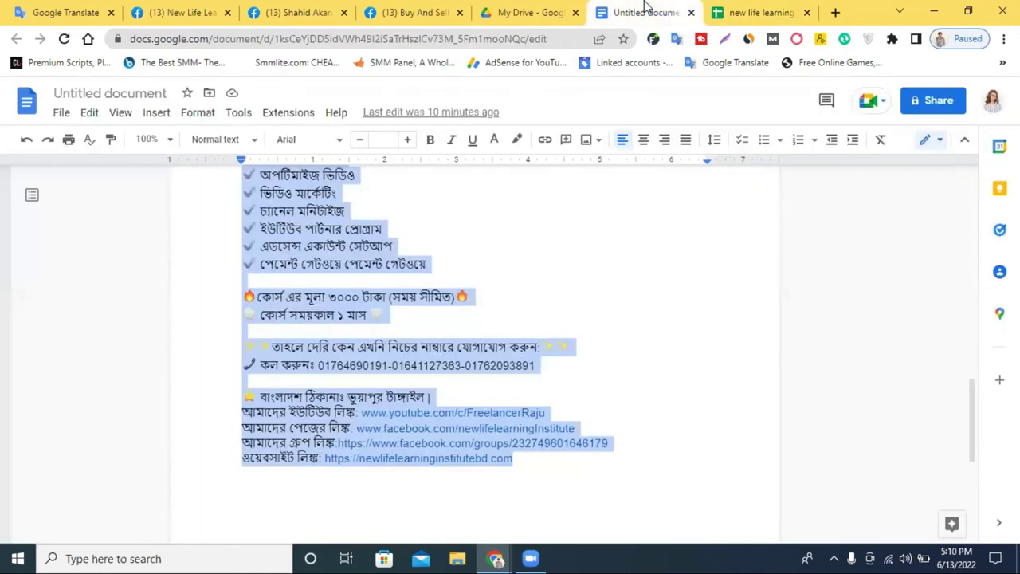
left_click(526, 12)
left_click(777, 12)
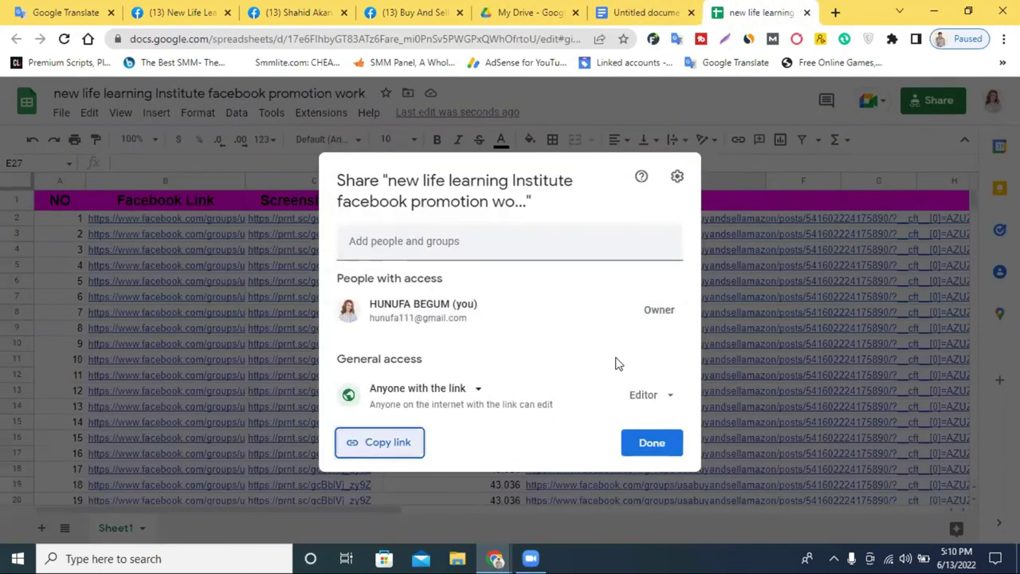
left_click(835, 10)
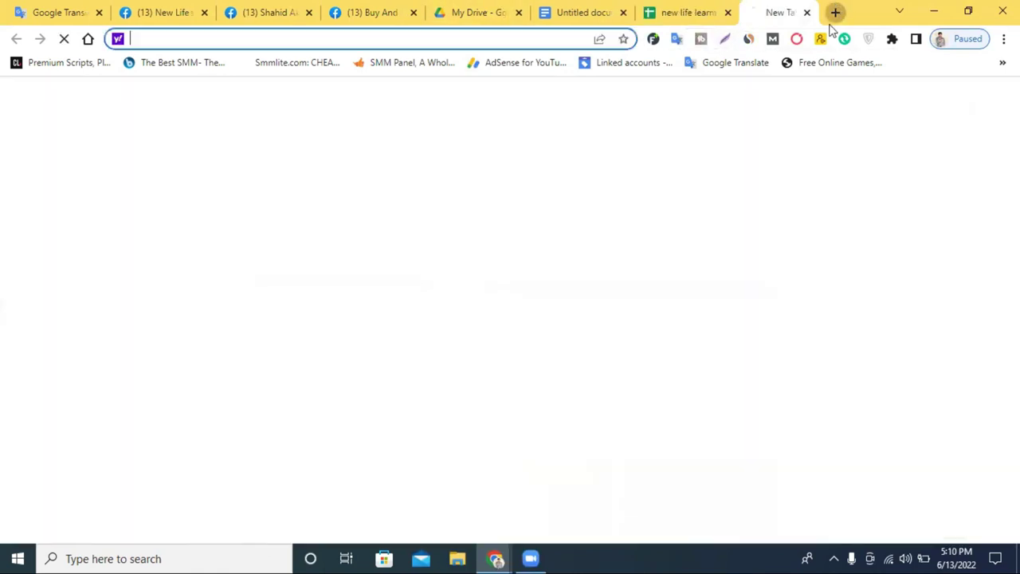
right_click(547, 37)
left_click(610, 151)
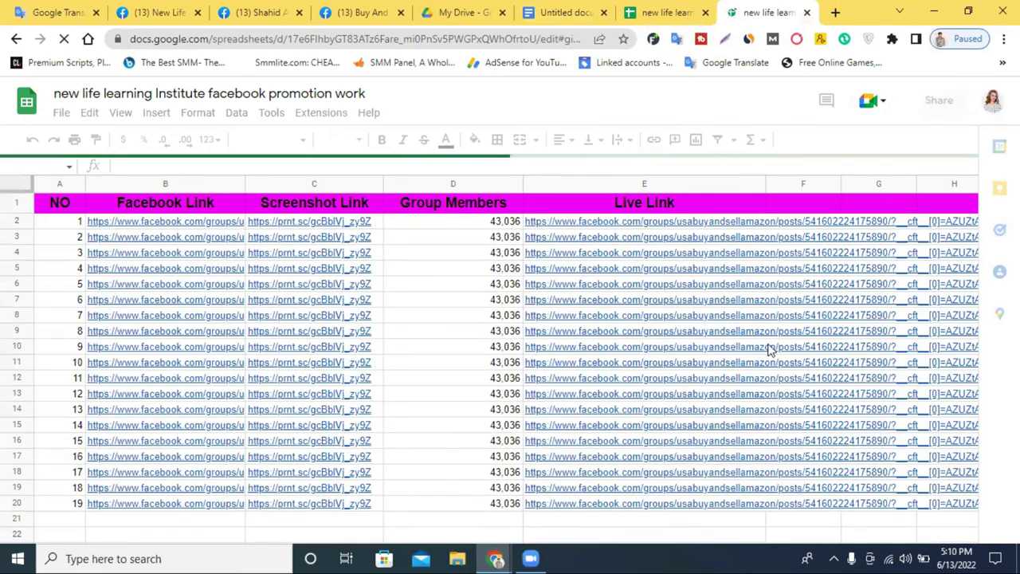
- Open the screenshot link in C12 from the shared tracker, examine the captured group post, and close the screenshot page
scroll(670, 317, "down", 3)
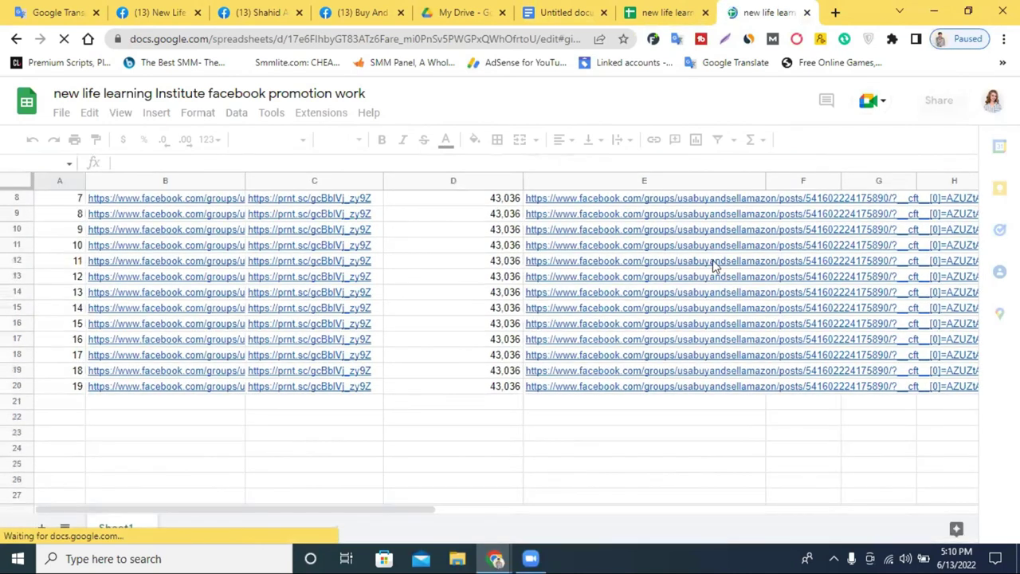
left_click(303, 268)
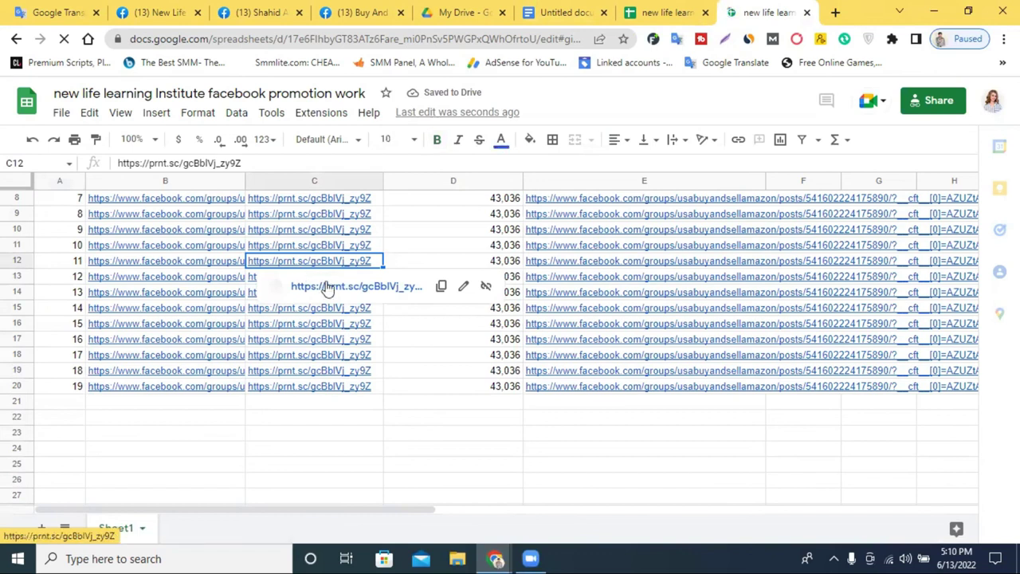
left_click(326, 287)
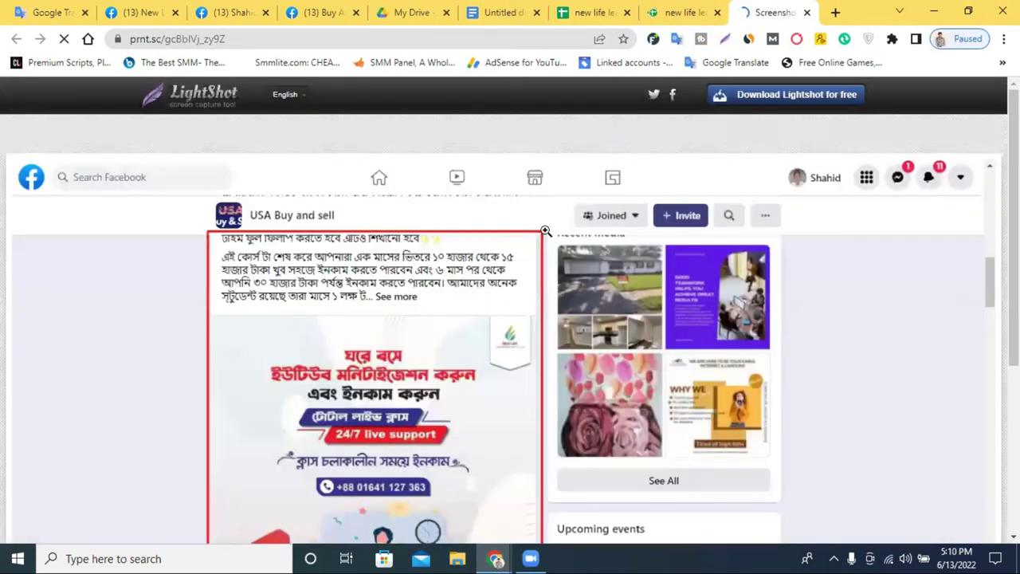
scroll(433, 306, "down", 3)
scroll(433, 306, "up", 3)
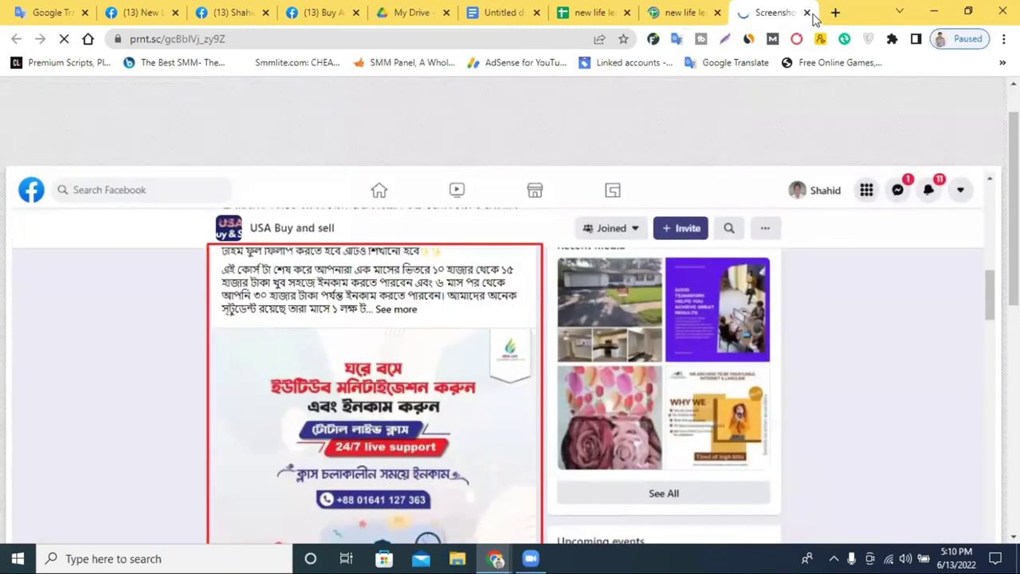
left_click(807, 13)
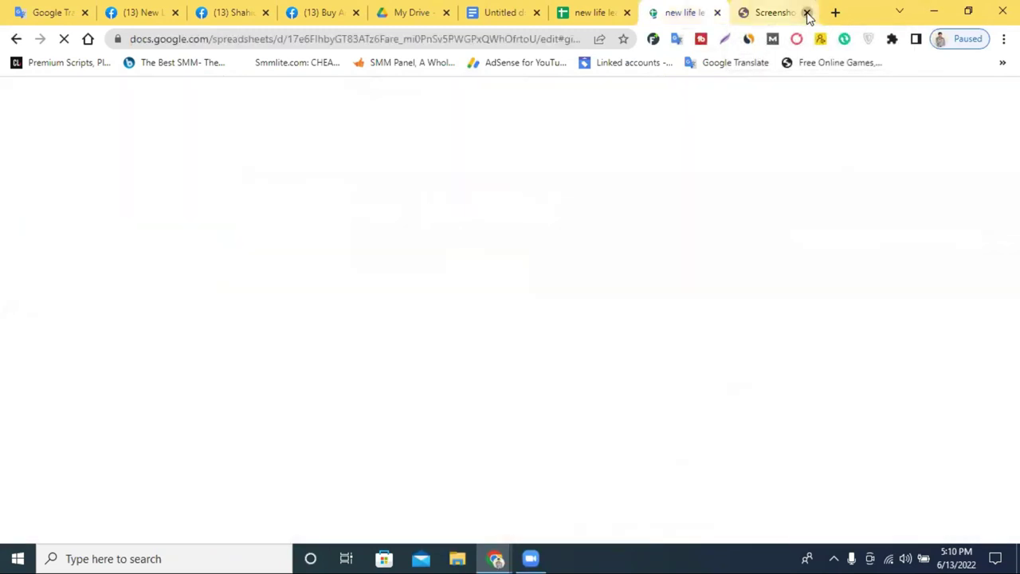
- Close the test copy of the shared tracker and dismiss the sharing dialog in the original one
left_click(807, 13)
left_click(909, 145)
scroll(553, 371, "down", 1)
scroll(562, 319, "up", 1)
- Look through the links and Bengali promotional text in the untitled document
left_click(642, 13)
left_click(556, 8)
left_click(641, 13)
scroll(468, 375, "up", 10)
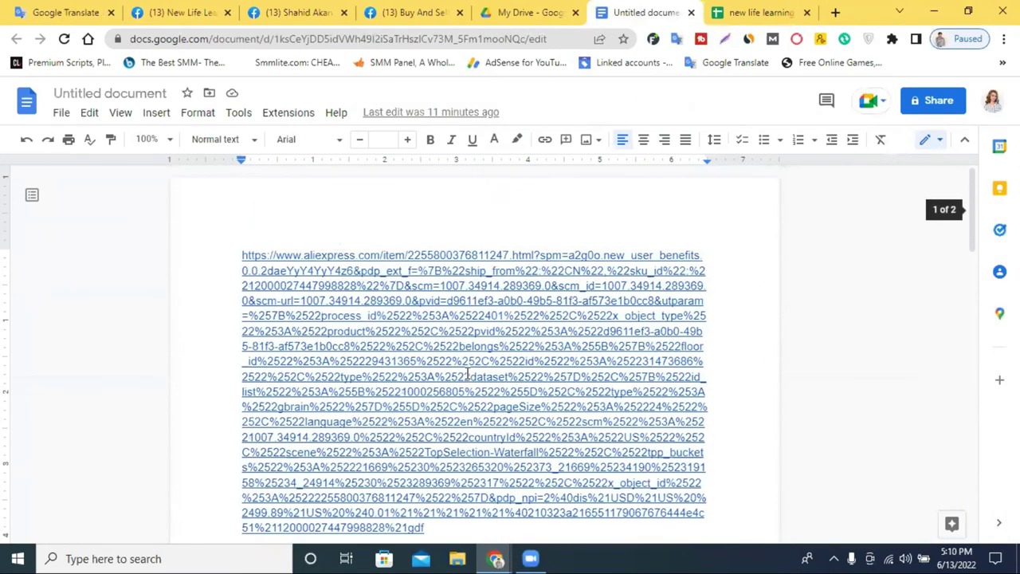
left_click(472, 316)
scroll(442, 327, "down", 4)
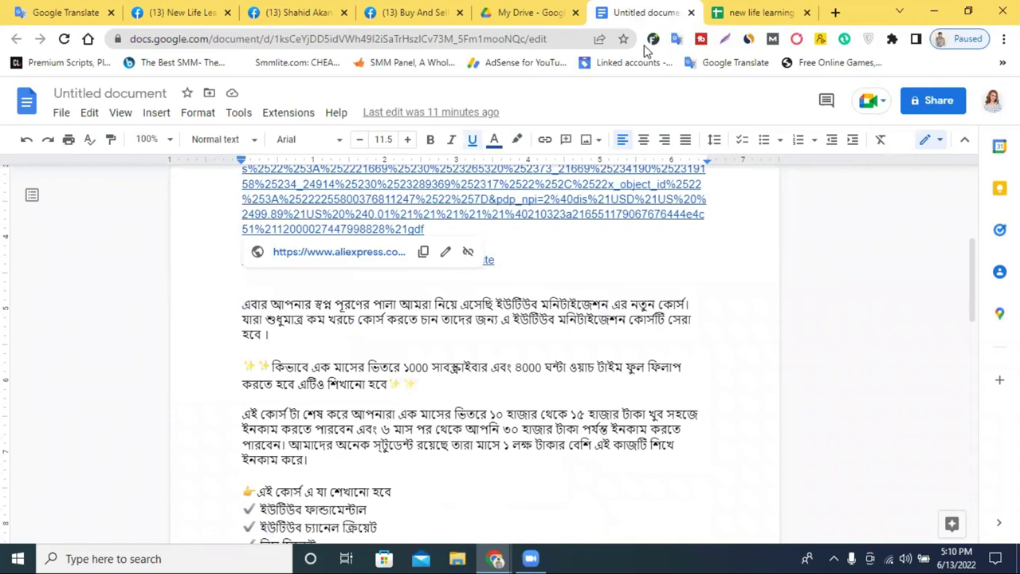
- Copy the web address of the New Life Learning Institute Facebook page
left_click(285, 8)
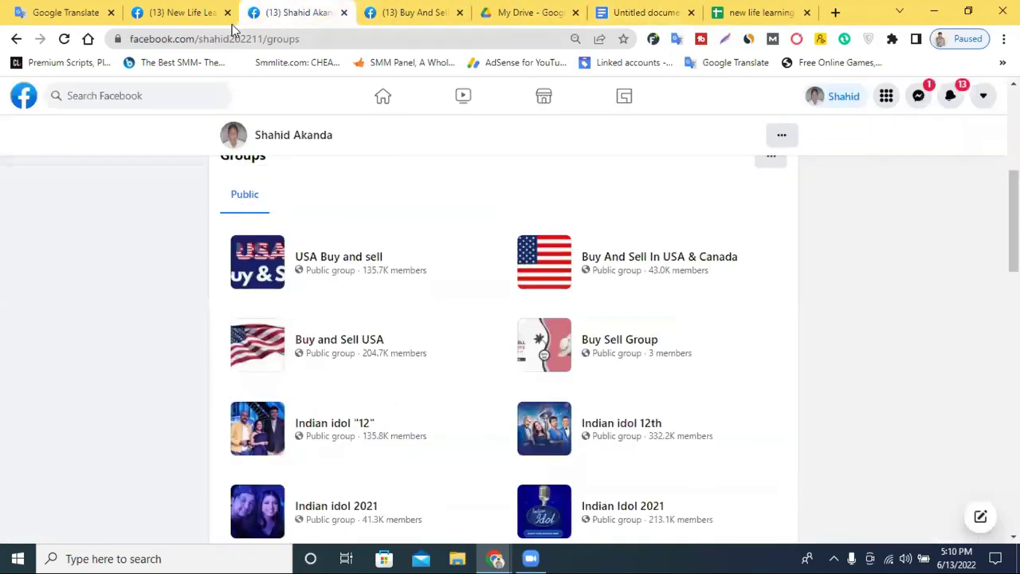
left_click(192, 10)
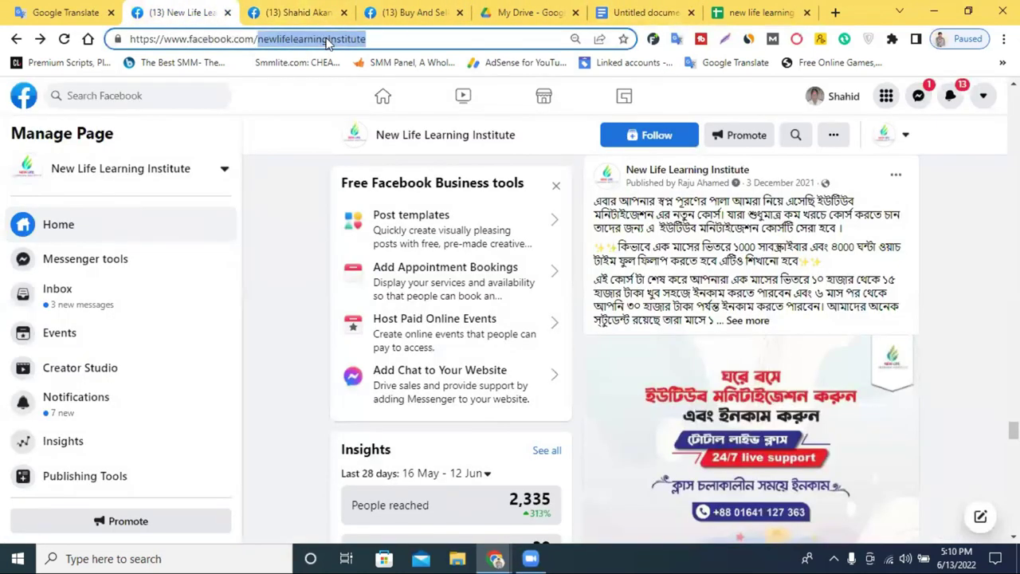
triple_click(327, 42)
right_click(305, 36)
left_click(375, 126)
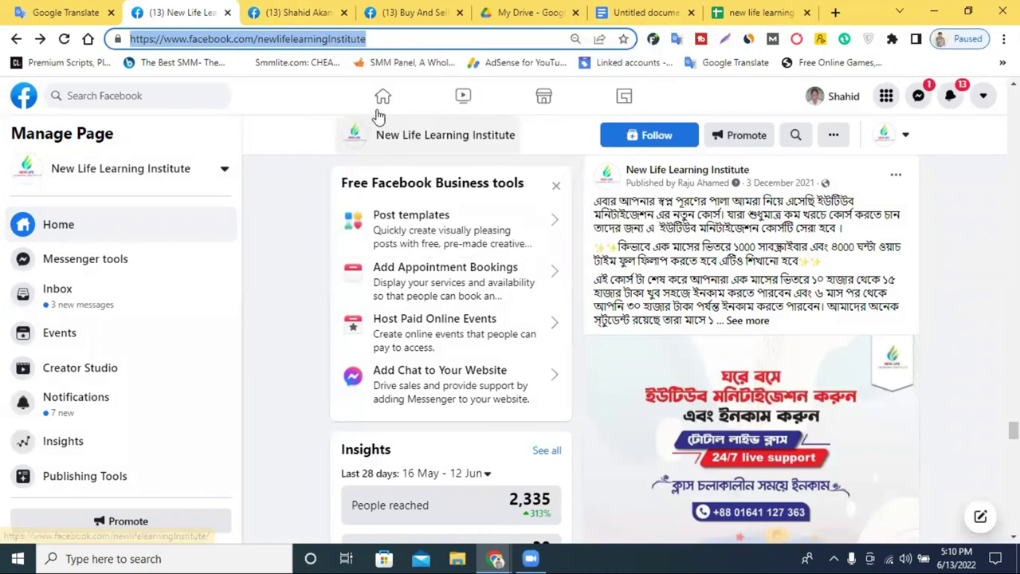
left_click(717, 11)
left_click(646, 12)
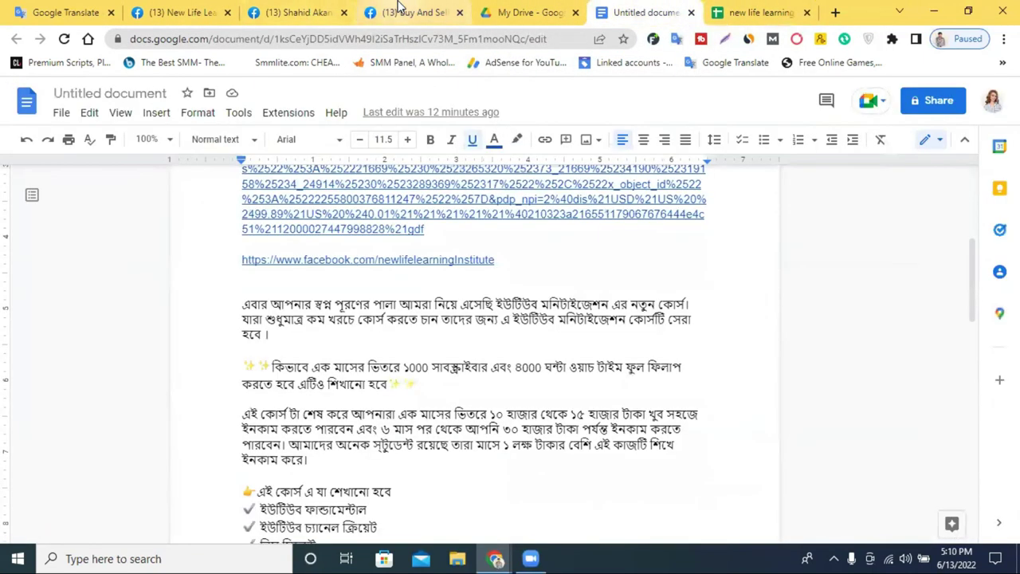
- Draft a public post with the page's URL in the Buy And Sell In USA & Canada group, check its preview, and discard it
left_click(446, 12)
left_click(294, 225)
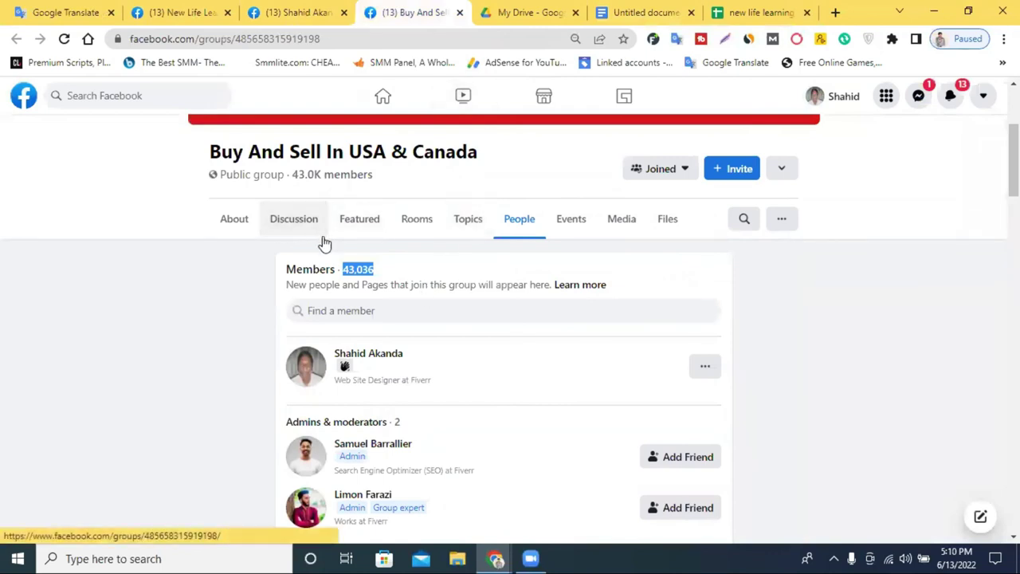
left_click(355, 284)
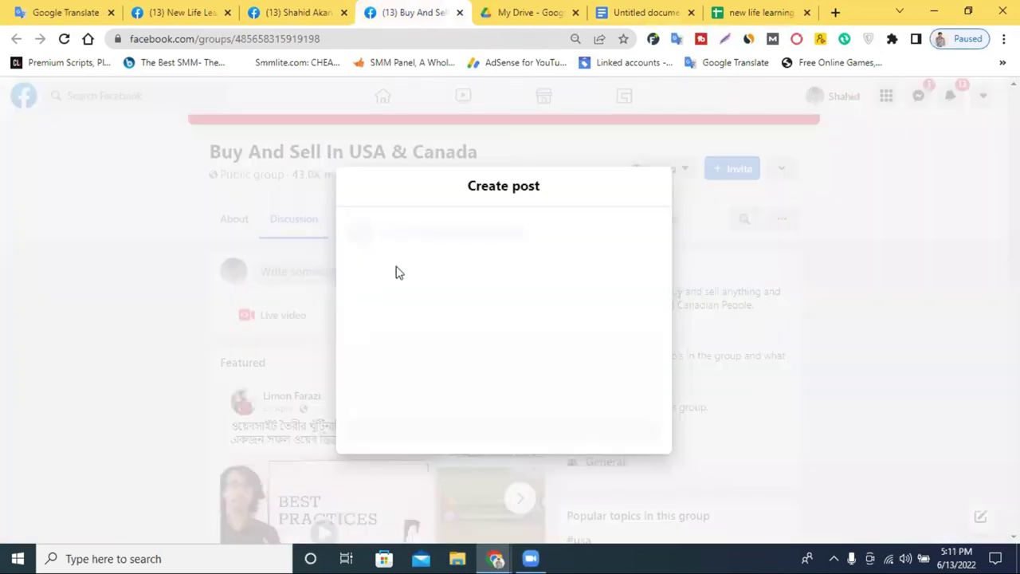
right_click(437, 277)
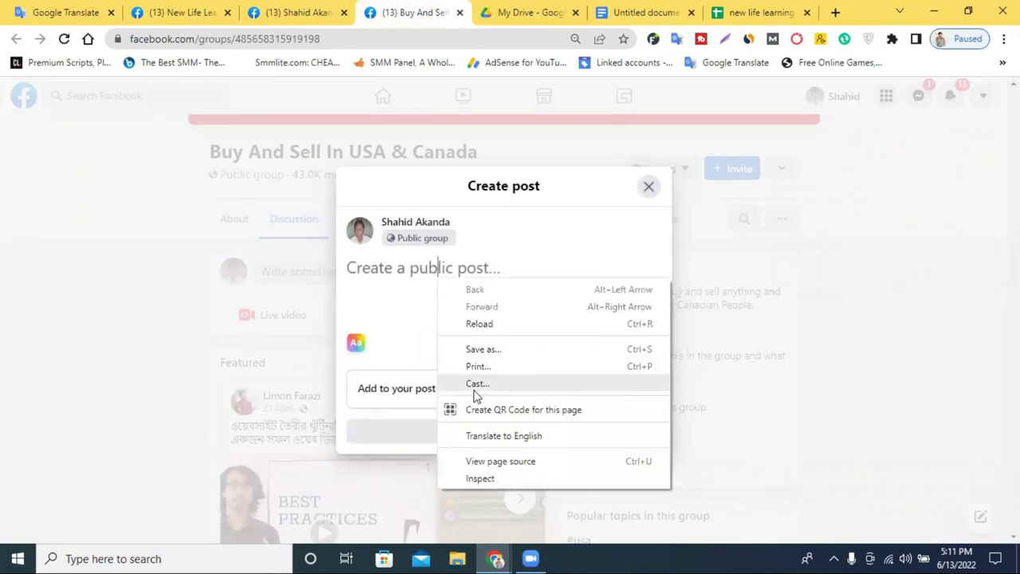
right_click(407, 268)
left_click(444, 383)
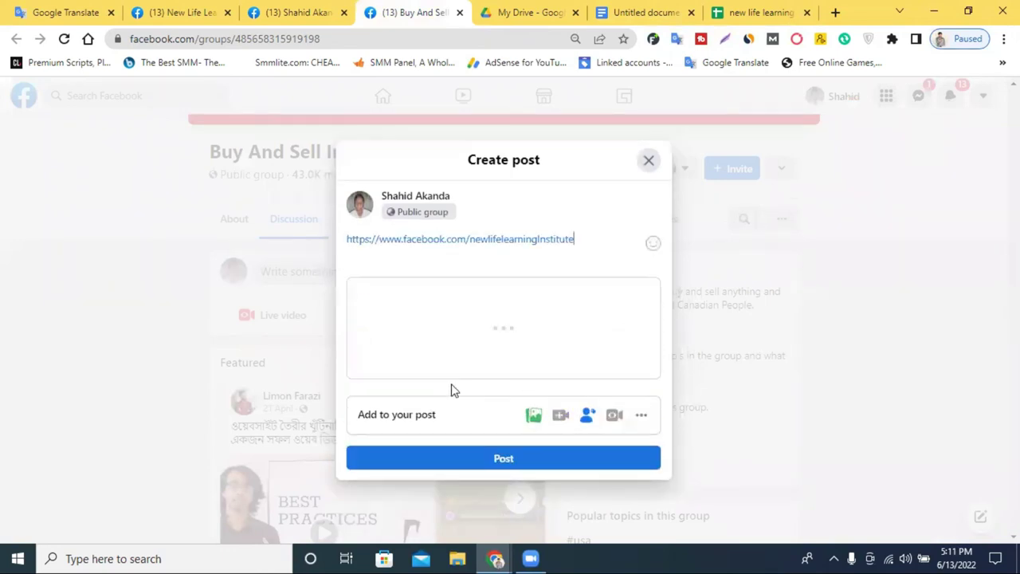
scroll(514, 262, "down", 1)
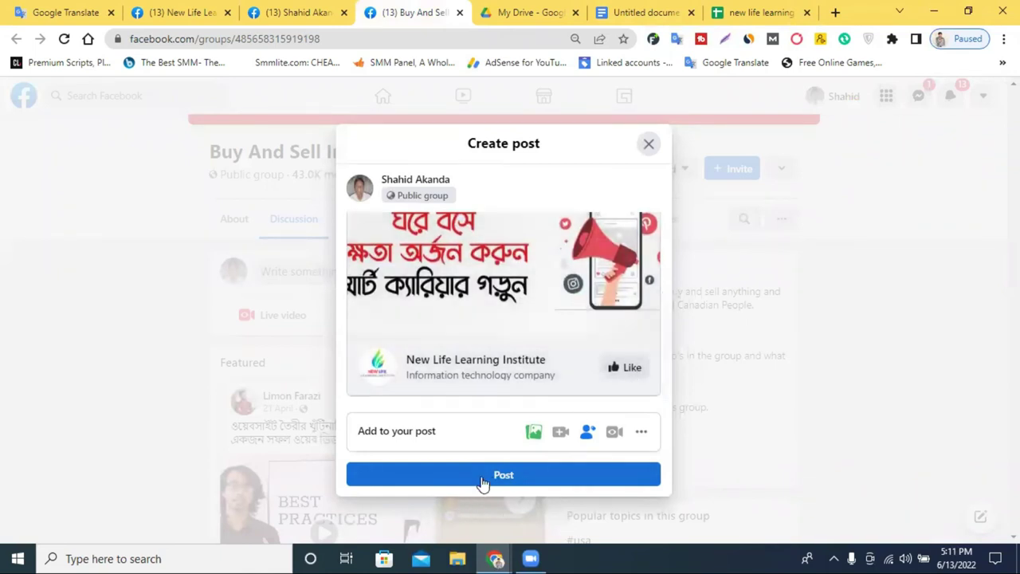
left_click(648, 144)
scroll(414, 303, "down", 2)
scroll(364, 307, "down", 1)
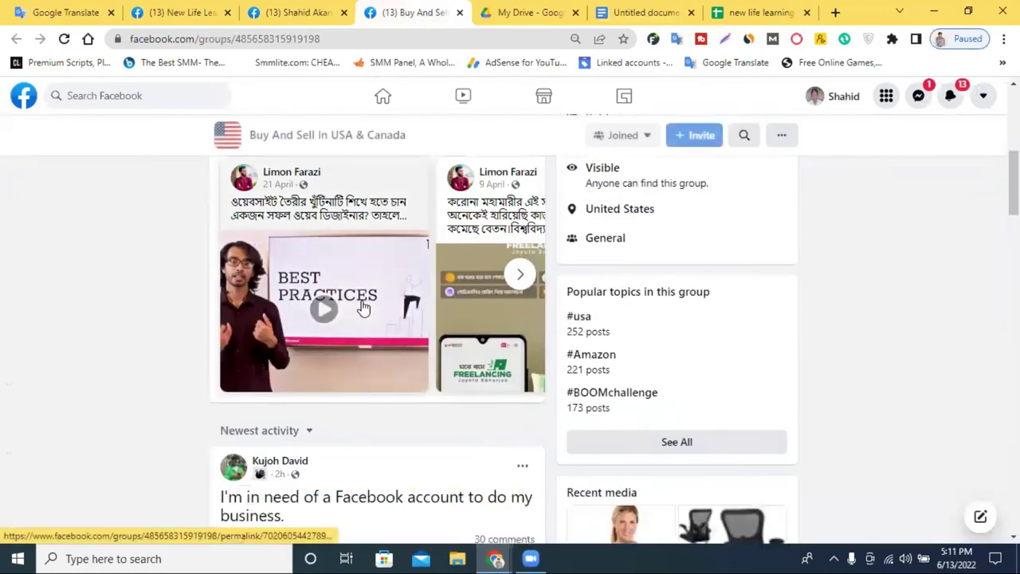
scroll(407, 321, "up", 1)
scroll(406, 323, "up", 1)
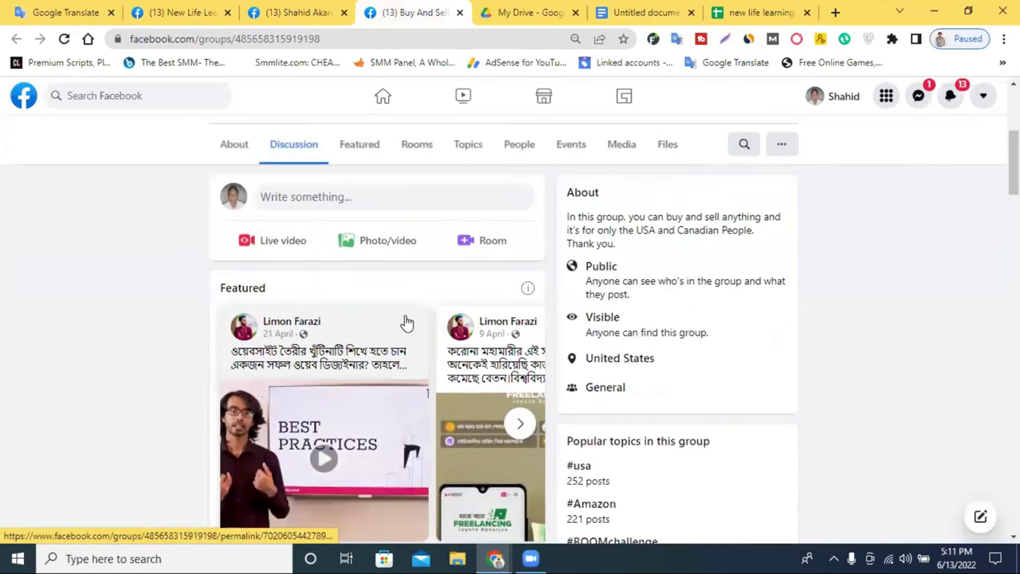
scroll(405, 324, "up", 2)
scroll(487, 304, "up", 2)
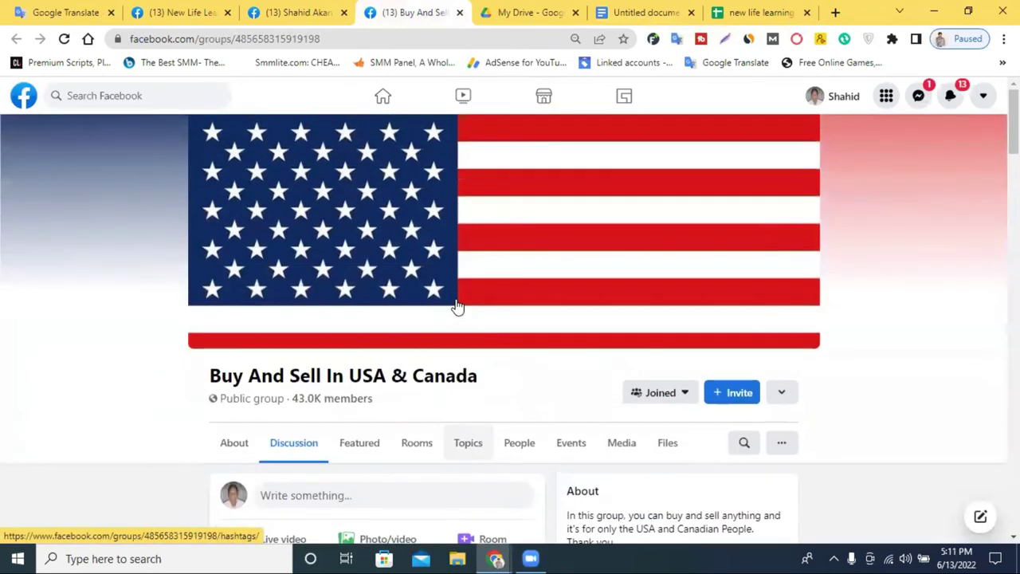
left_click(731, 12)
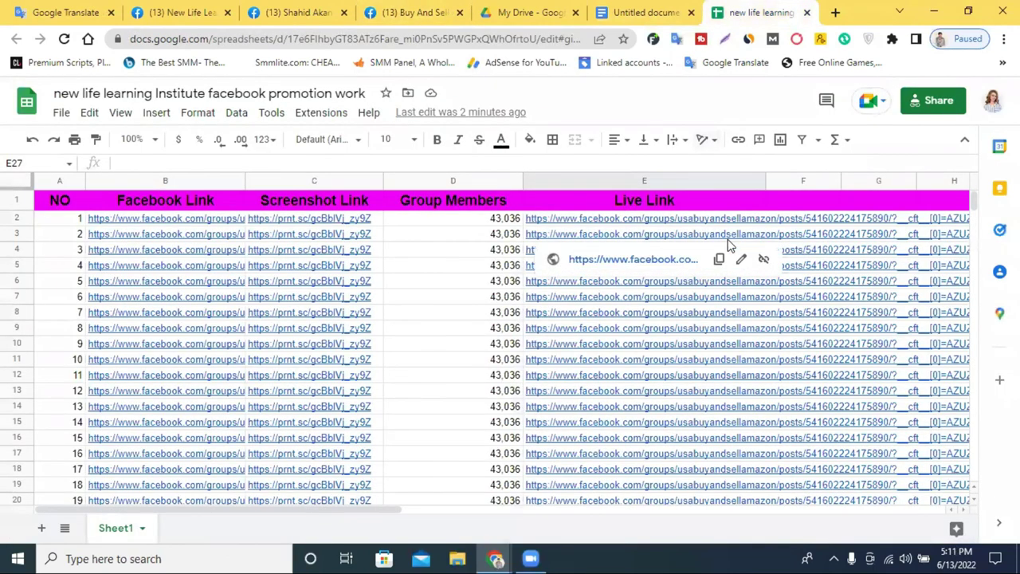
- Delete all links and promotional text from the untitled document
left_click(668, 10)
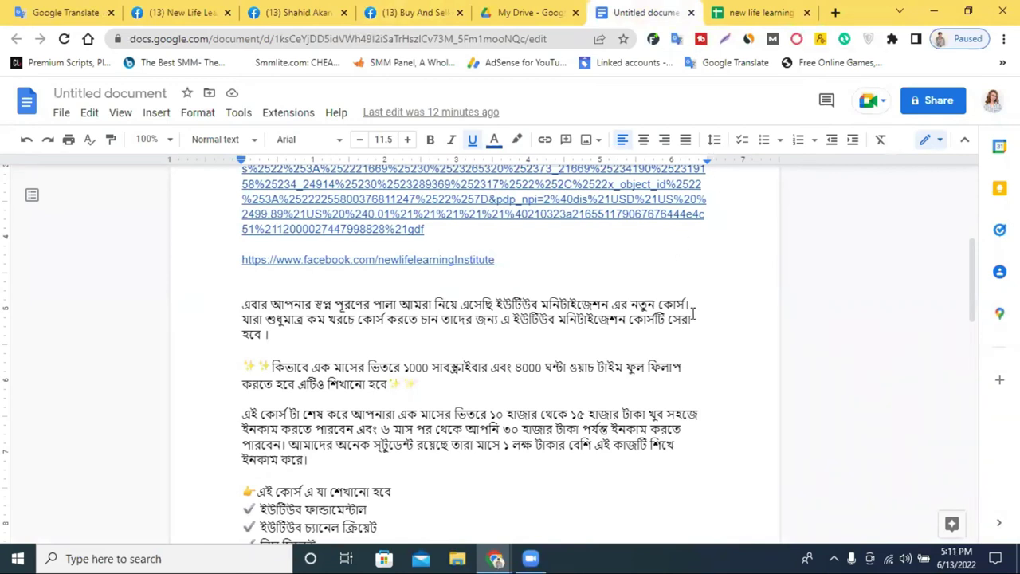
scroll(694, 314, "up", 5)
left_click_drag(242, 255, 617, 471)
scroll(287, 341, "down", 2)
scroll(596, 497, "down", 5)
scroll(597, 496, "down", 3)
key("BackSpace")
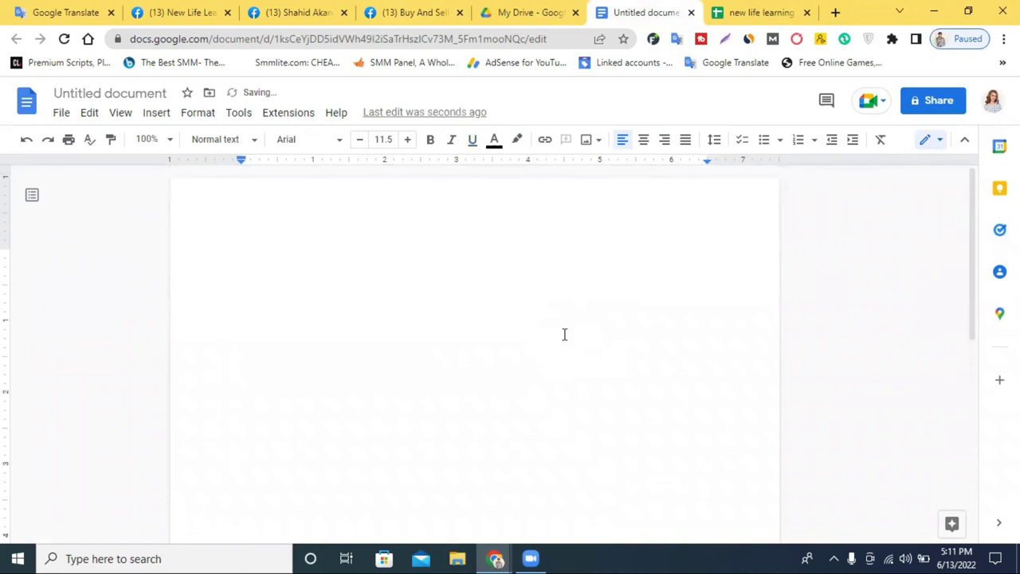
- Look over the tracker's filled rows, then close the tracker and the emptied untitled document
left_click(738, 13)
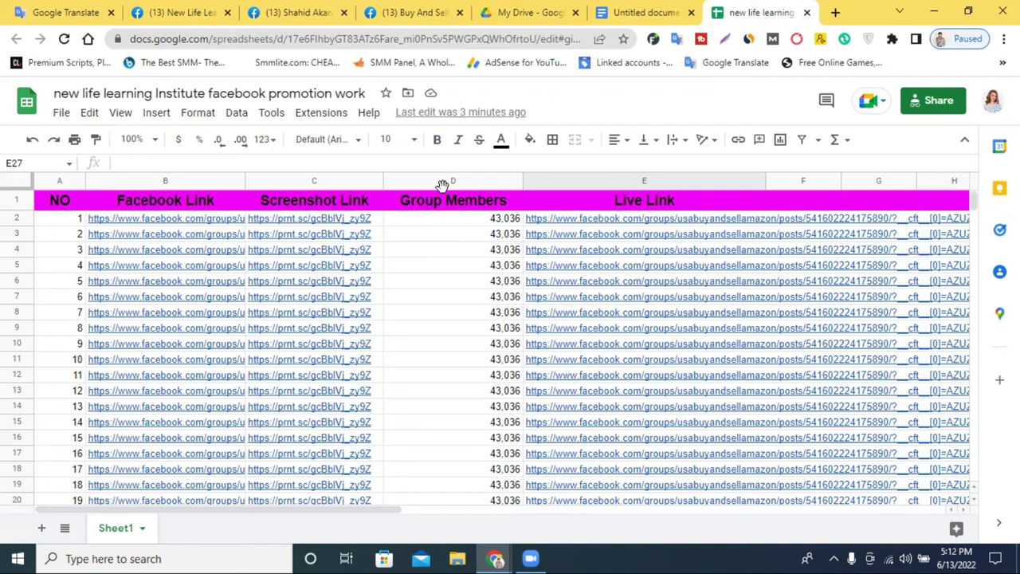
scroll(444, 332, "down", 5)
scroll(446, 332, "up", 10)
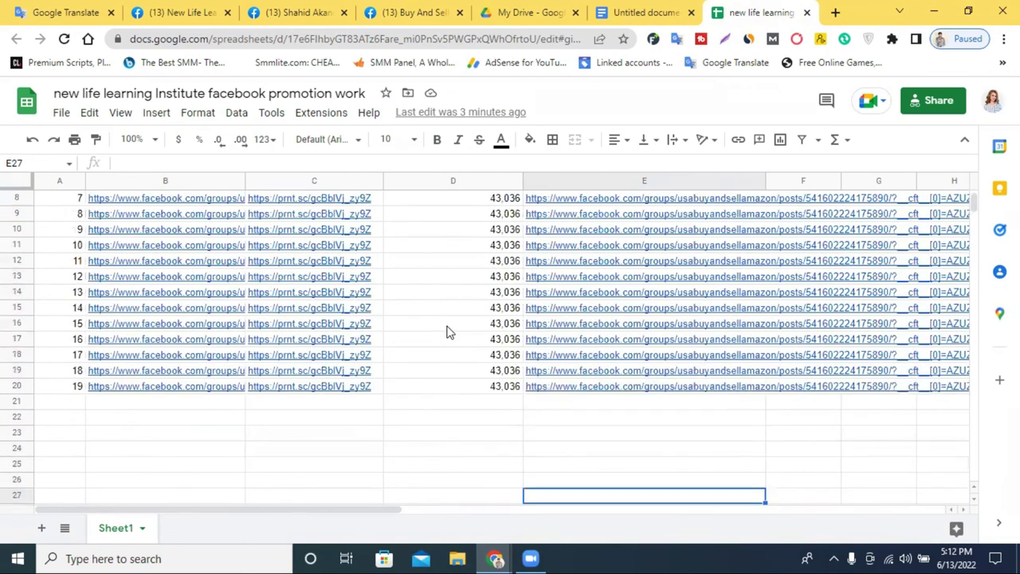
left_click(658, 10)
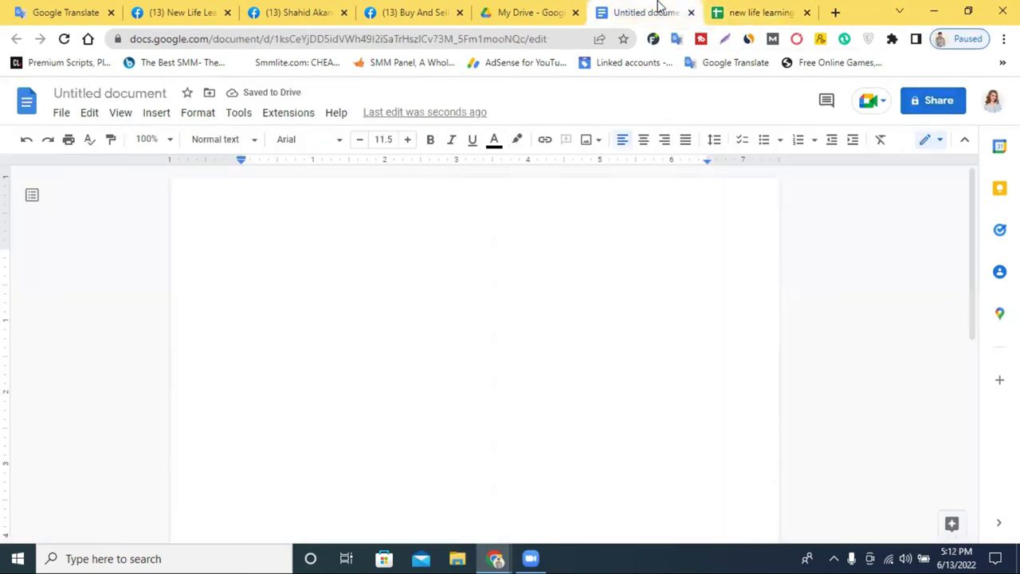
left_click(753, 11)
left_click(807, 12)
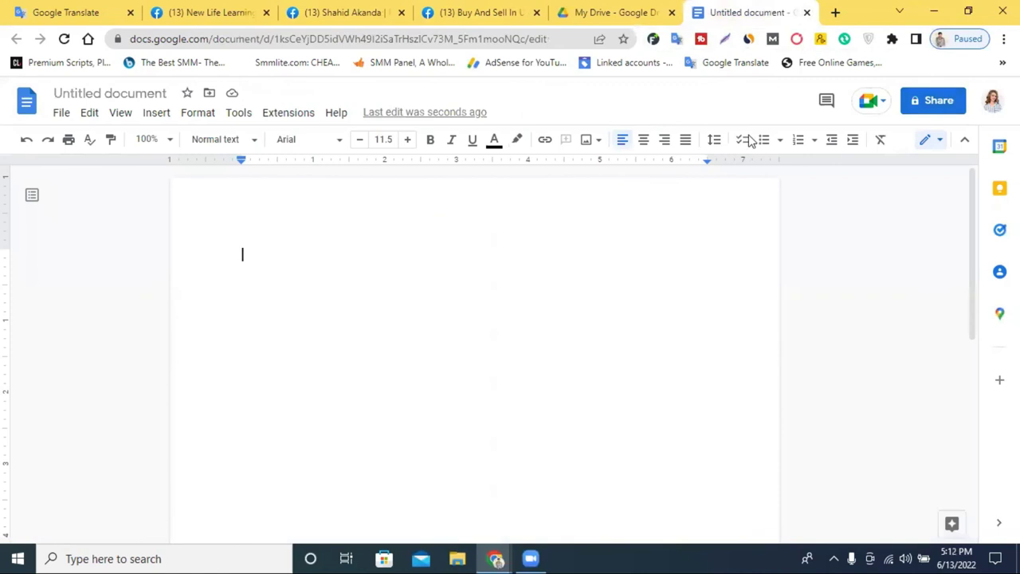
left_click(807, 12)
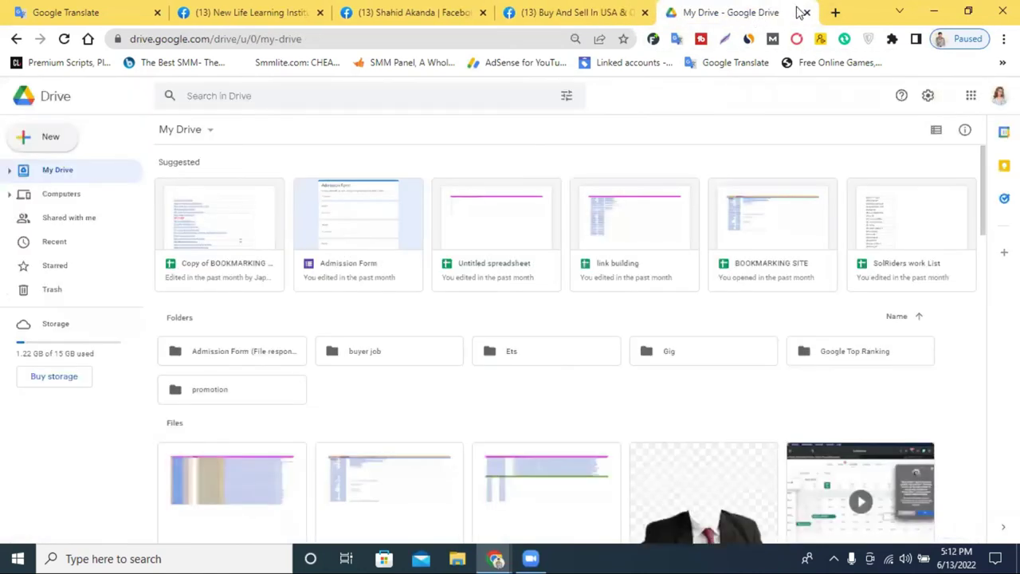
- Close the Buy And Sell In USA & Canada group, Google Drive and the Facebook profile's groups page
left_click(624, 10)
left_click(645, 12)
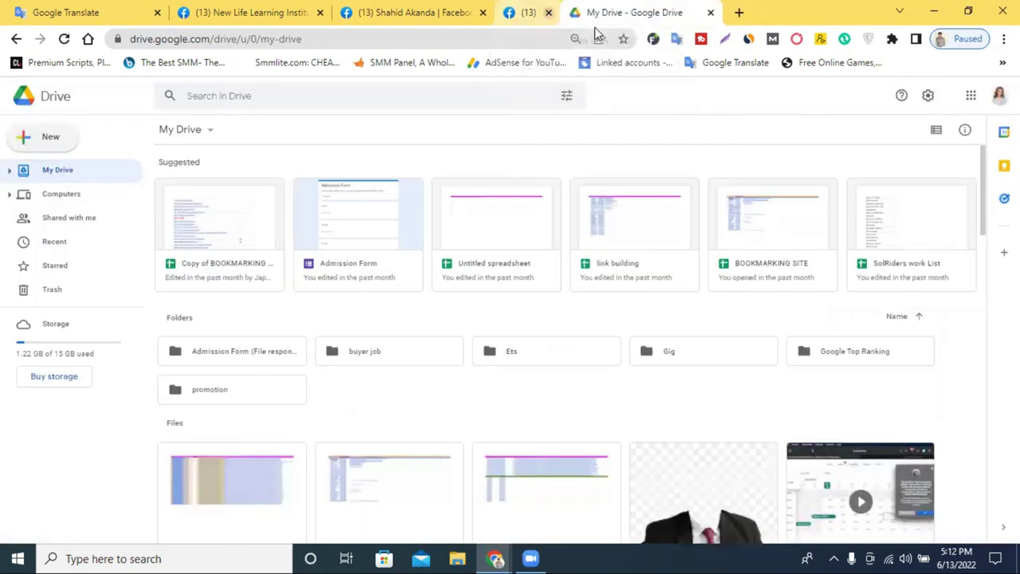
left_click(440, 6)
left_click(550, 12)
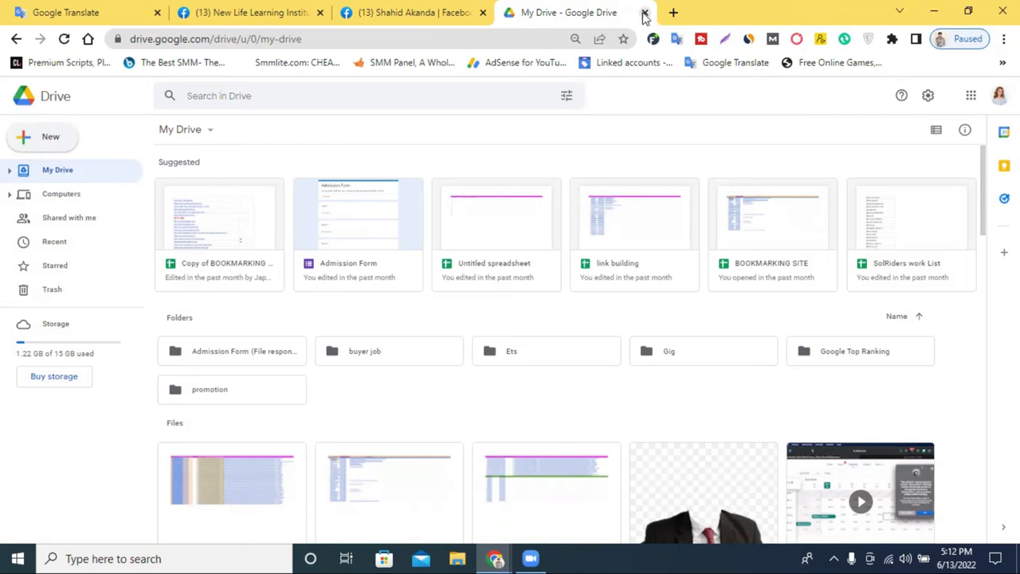
left_click(645, 18)
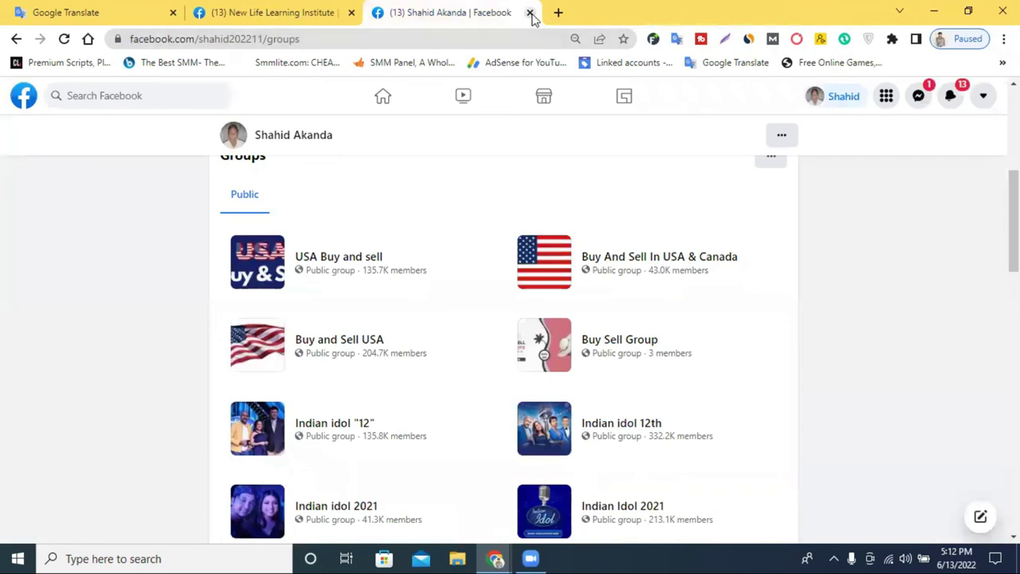
middle_click(378, 22)
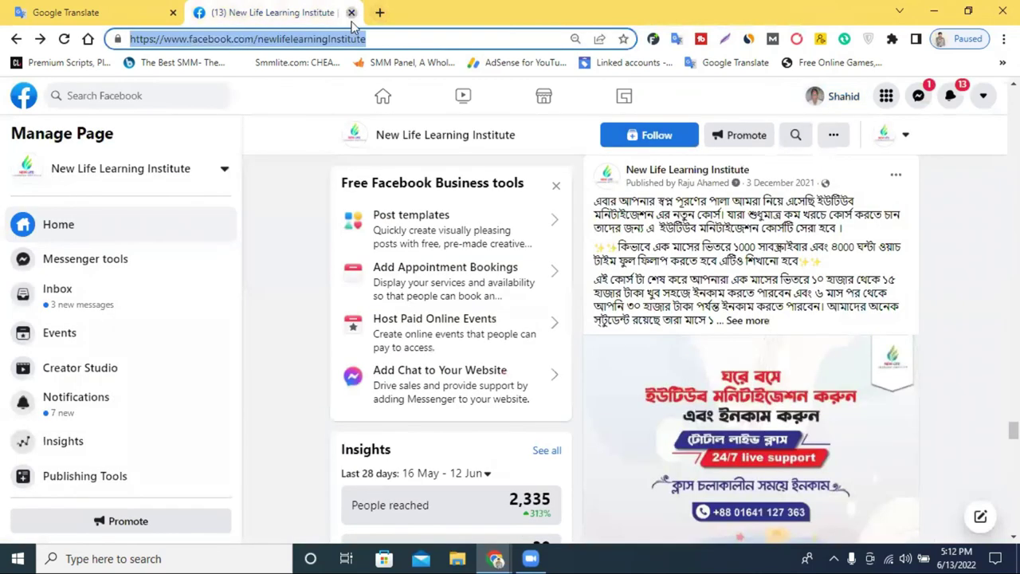
- Close the New Life Learning Institute page and open the account's own Facebook profile in a new tab
left_click(350, 13)
left_click(479, 239)
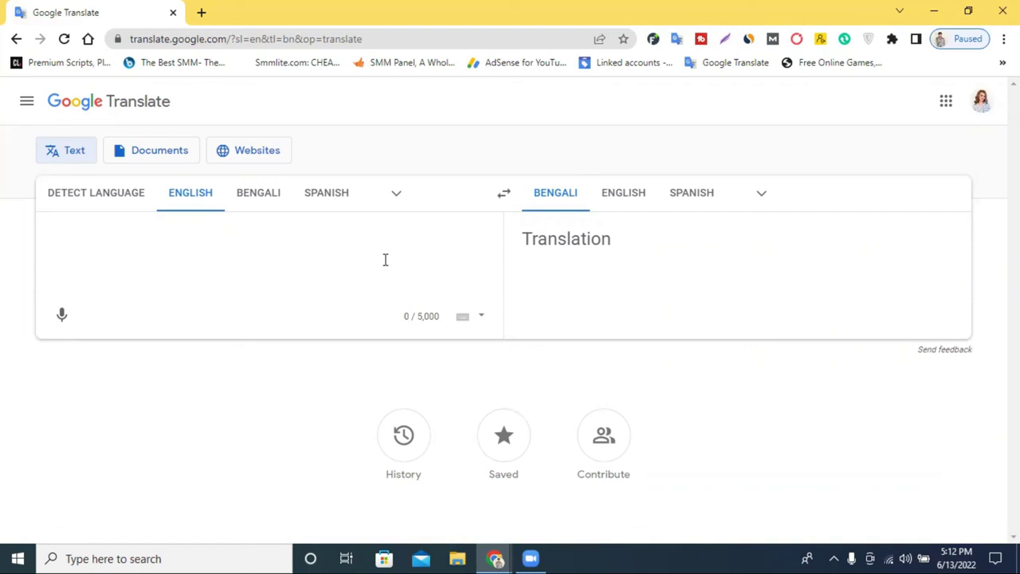
left_click(201, 12)
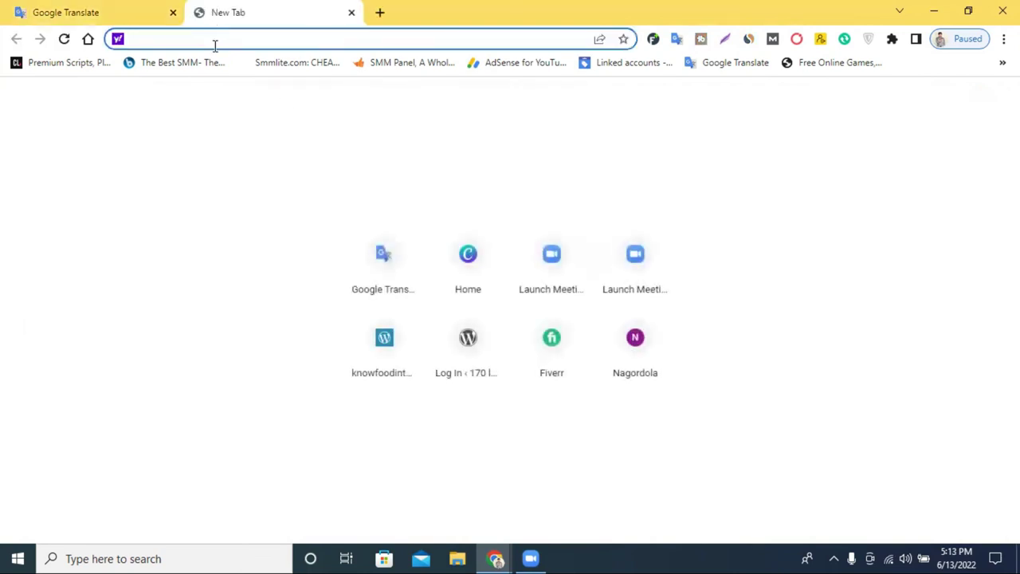
type("f")
key("Return")
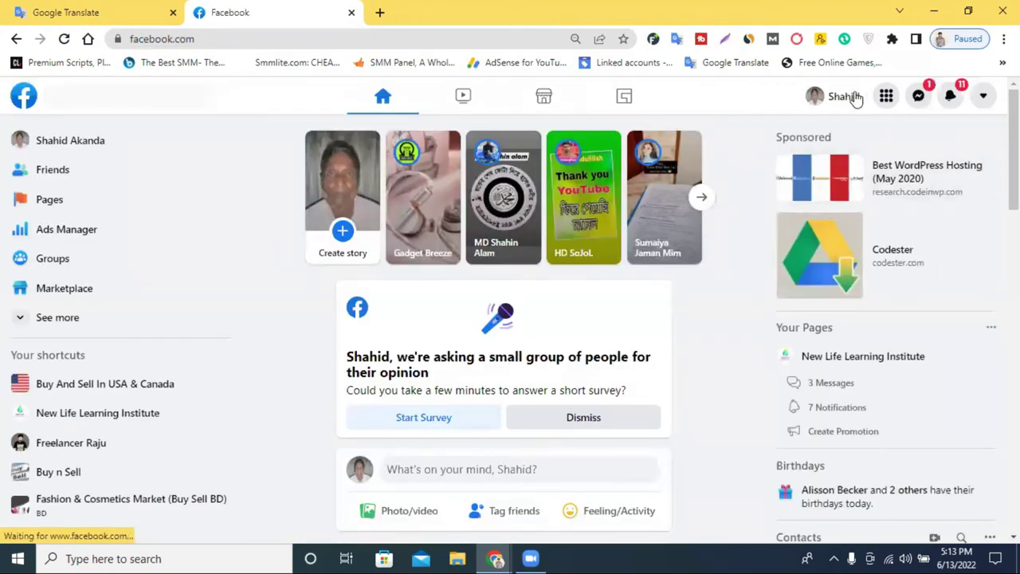
left_click(853, 97)
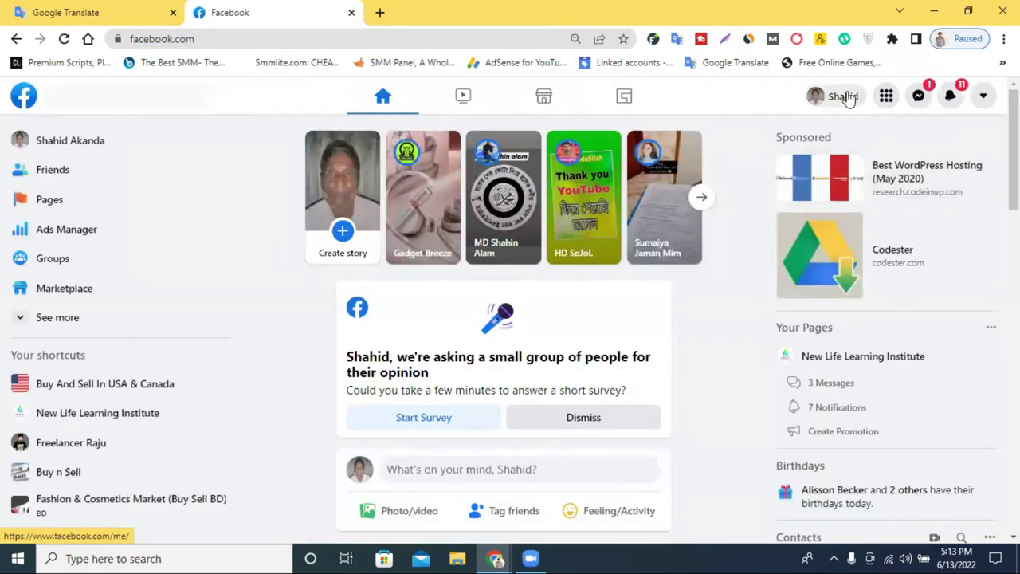
- Look at the profiles the Facebook account can switch to, then dismiss the account options without switching
left_click(985, 99)
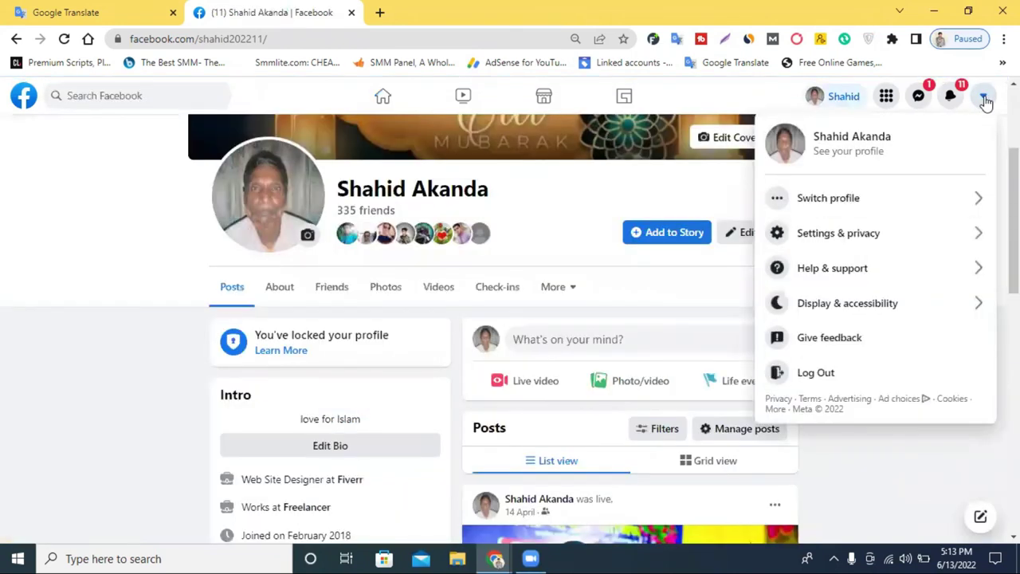
scroll(529, 348, "down", 2)
scroll(322, 335, "down", 2)
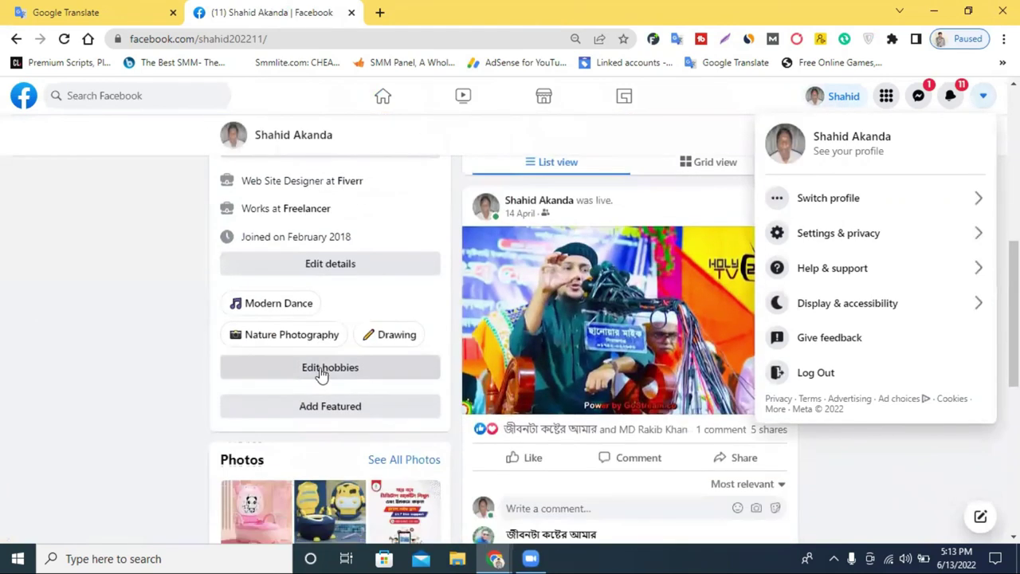
left_click(897, 210)
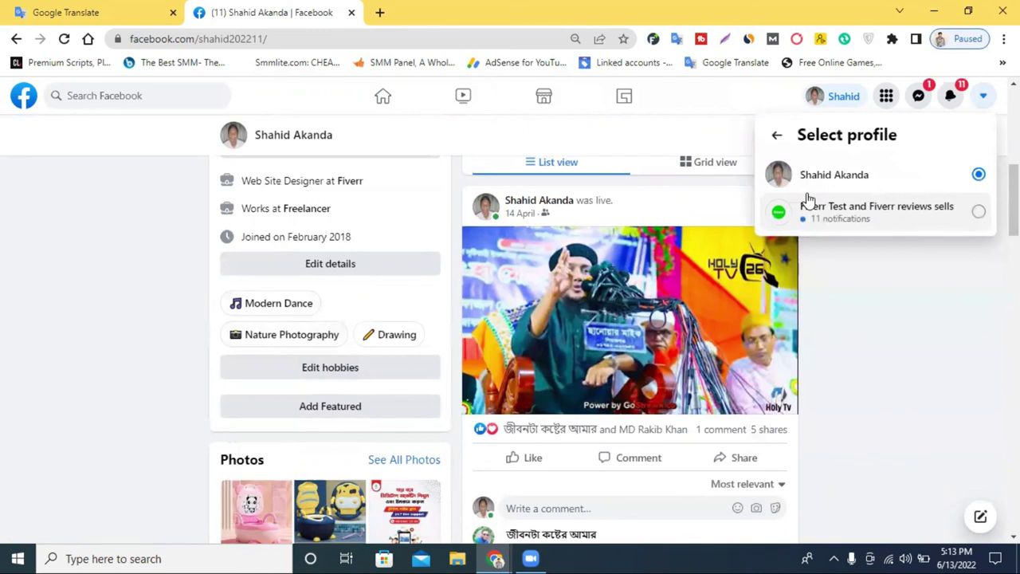
left_click(777, 134)
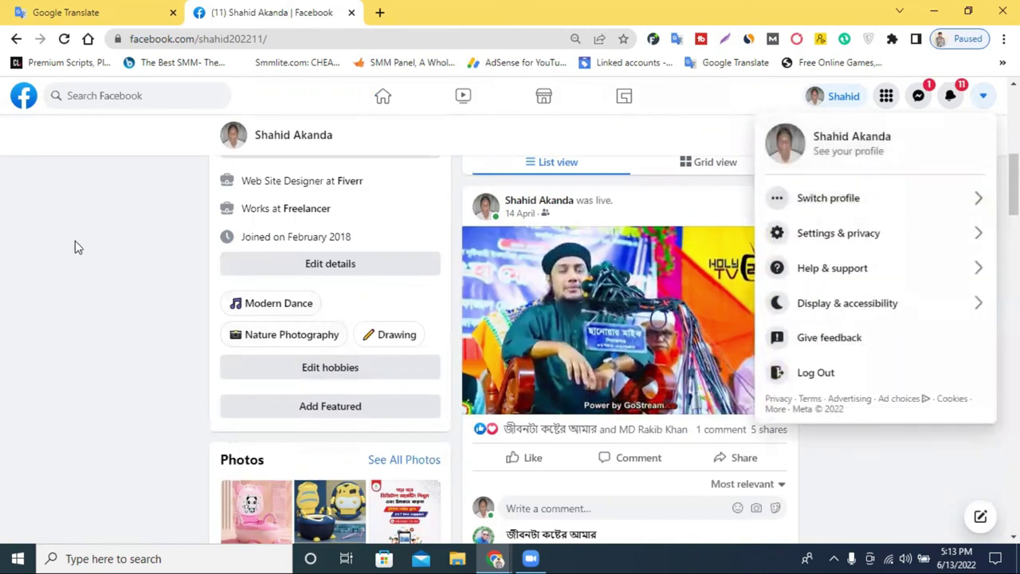
left_click(111, 237)
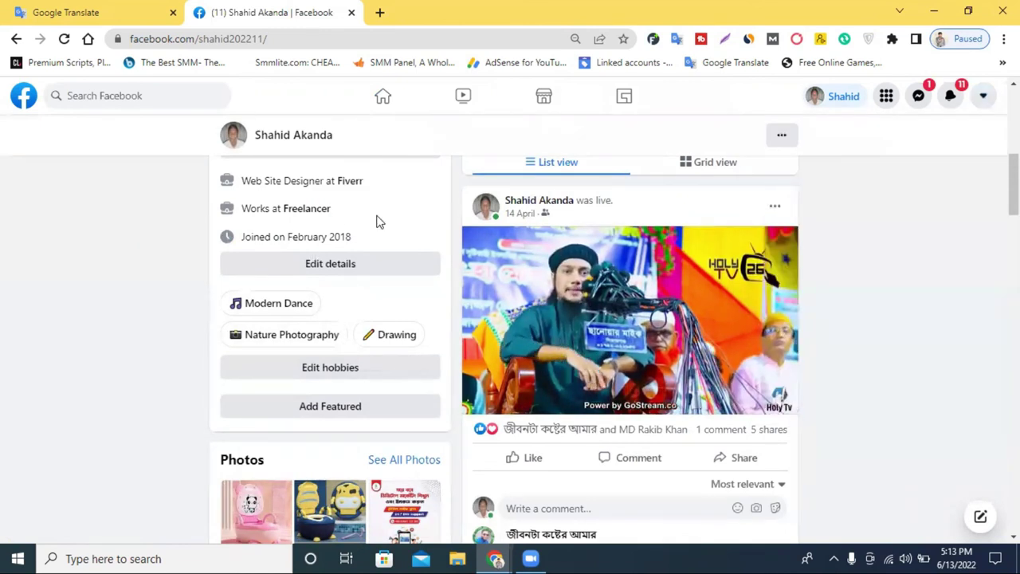